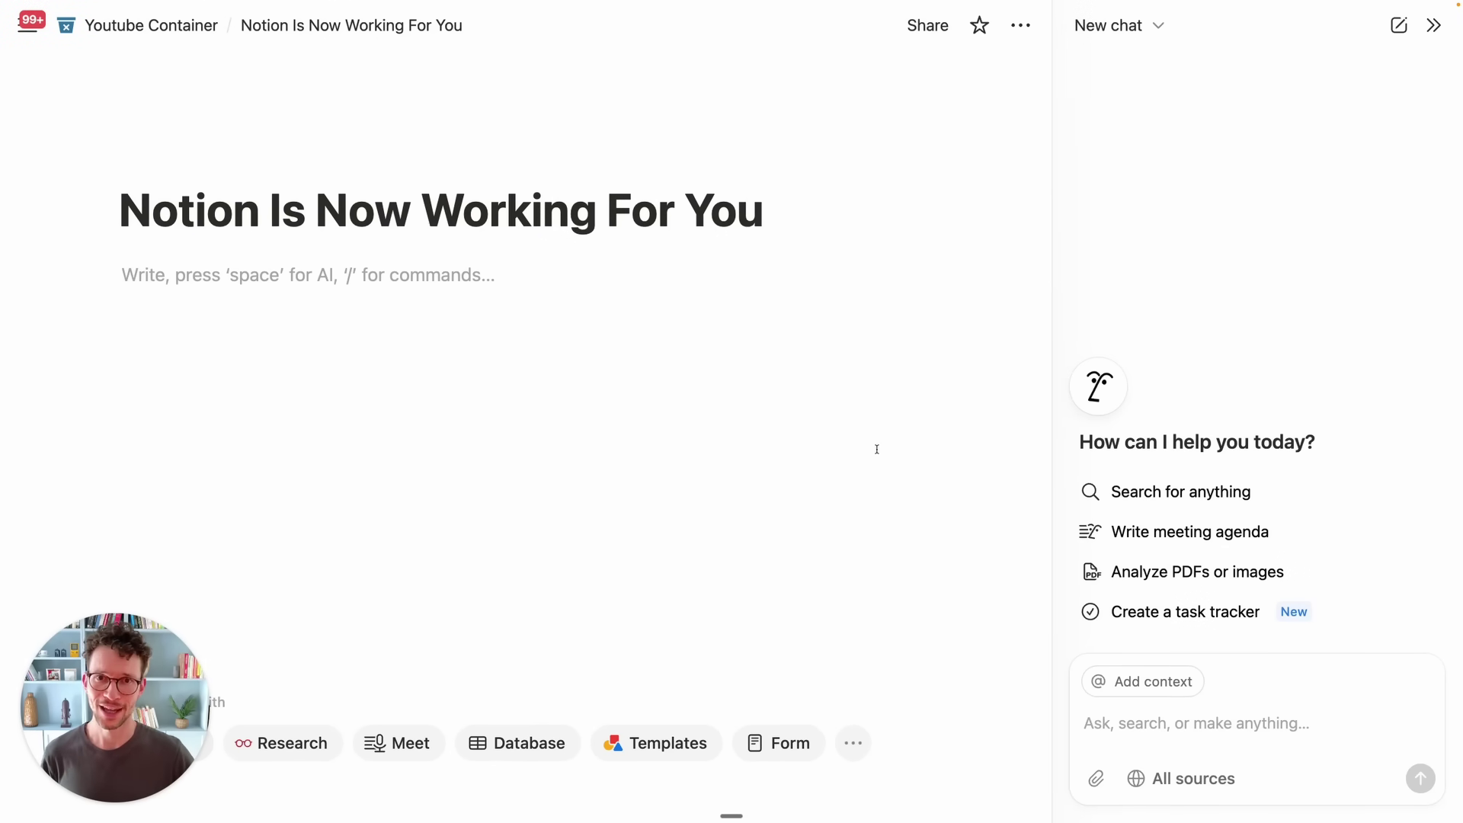
# Ask the AI chat to add a simple CRM database to this page to track company name, url and type.
pyautogui.write('Hey Notion, add a simple CRM database to this page to track company name, url and type.')
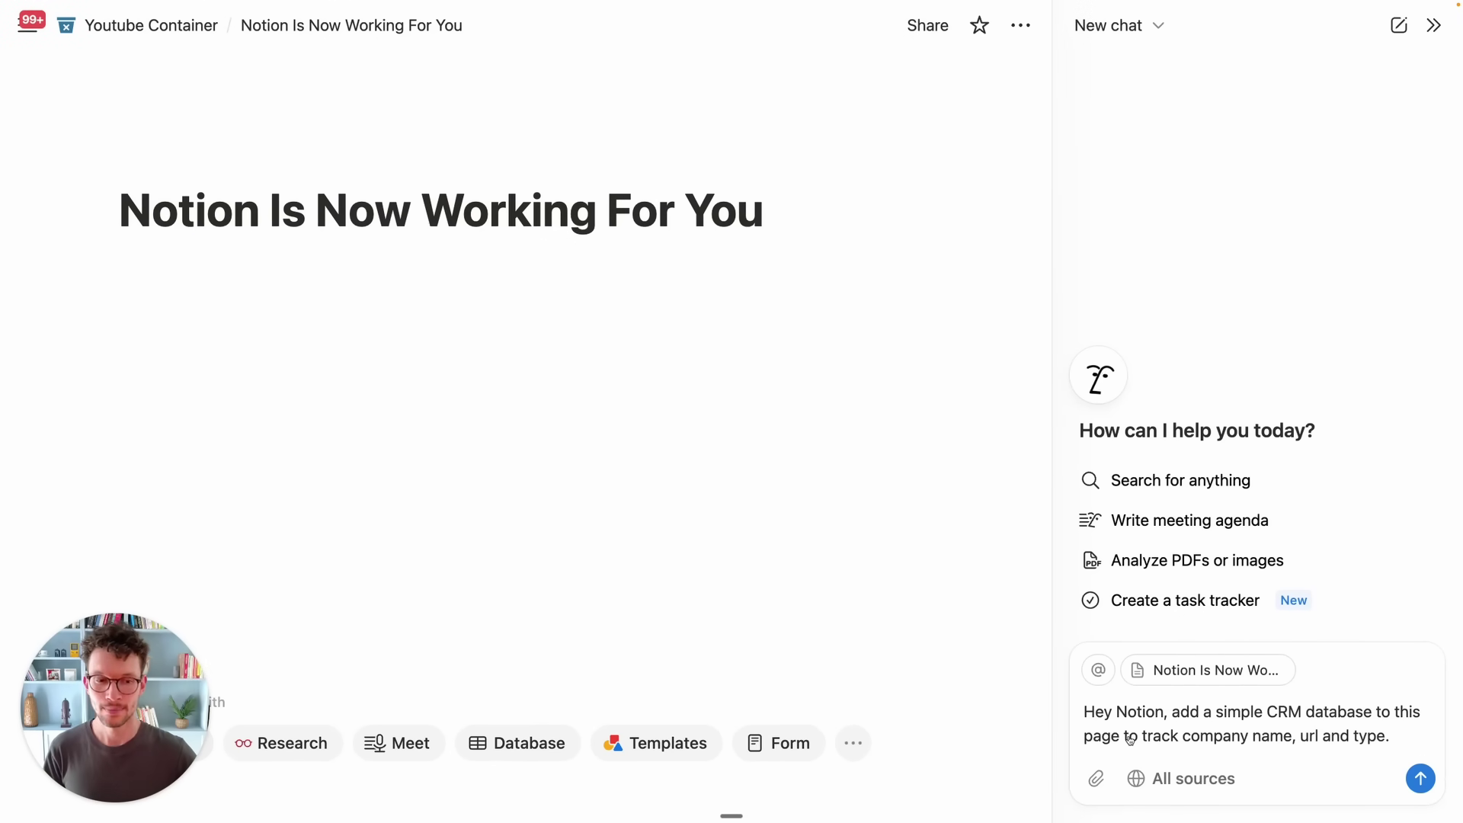
pyautogui.click(1182, 738)
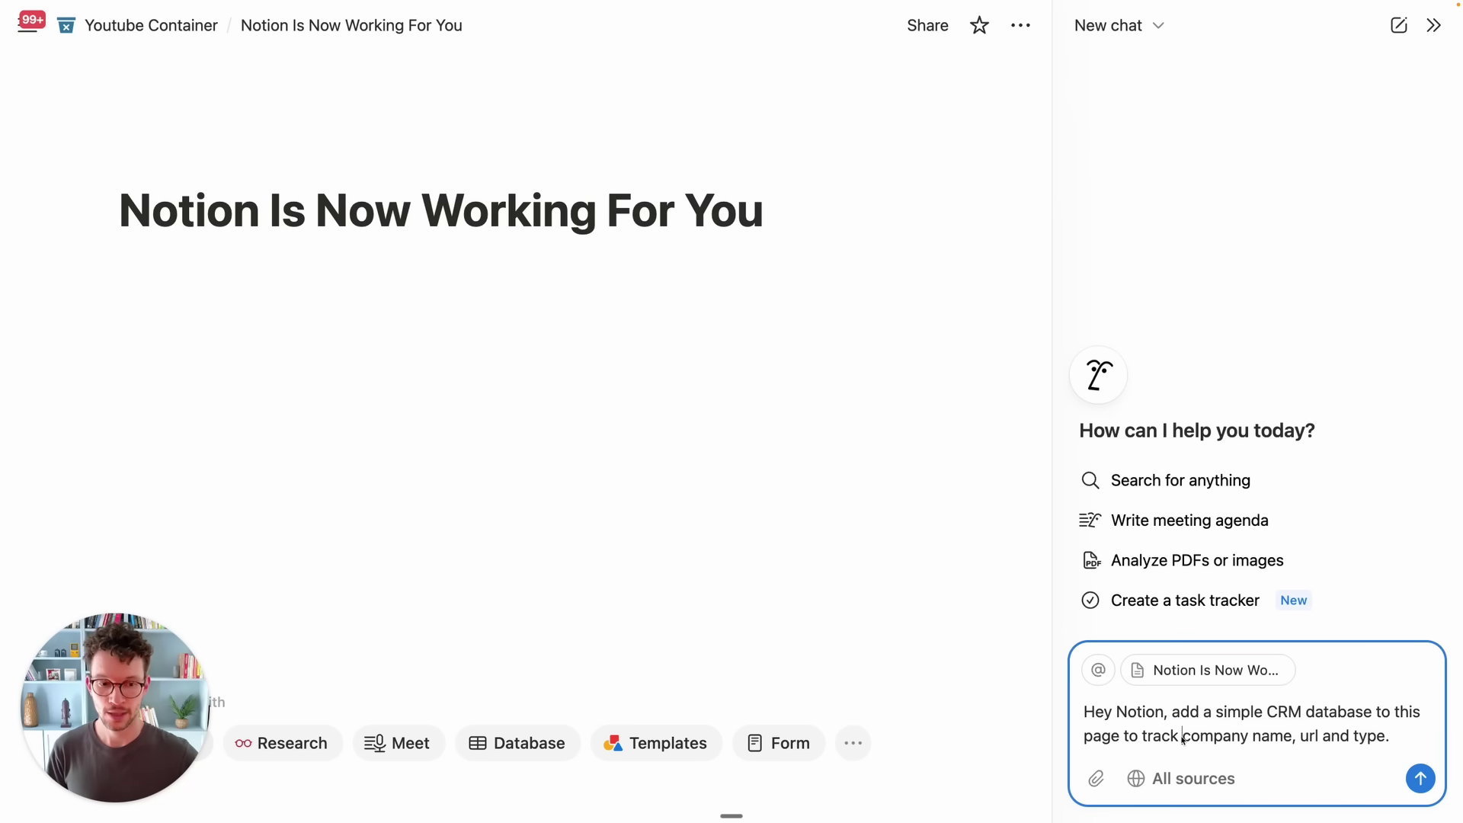
pyautogui.press('Return')
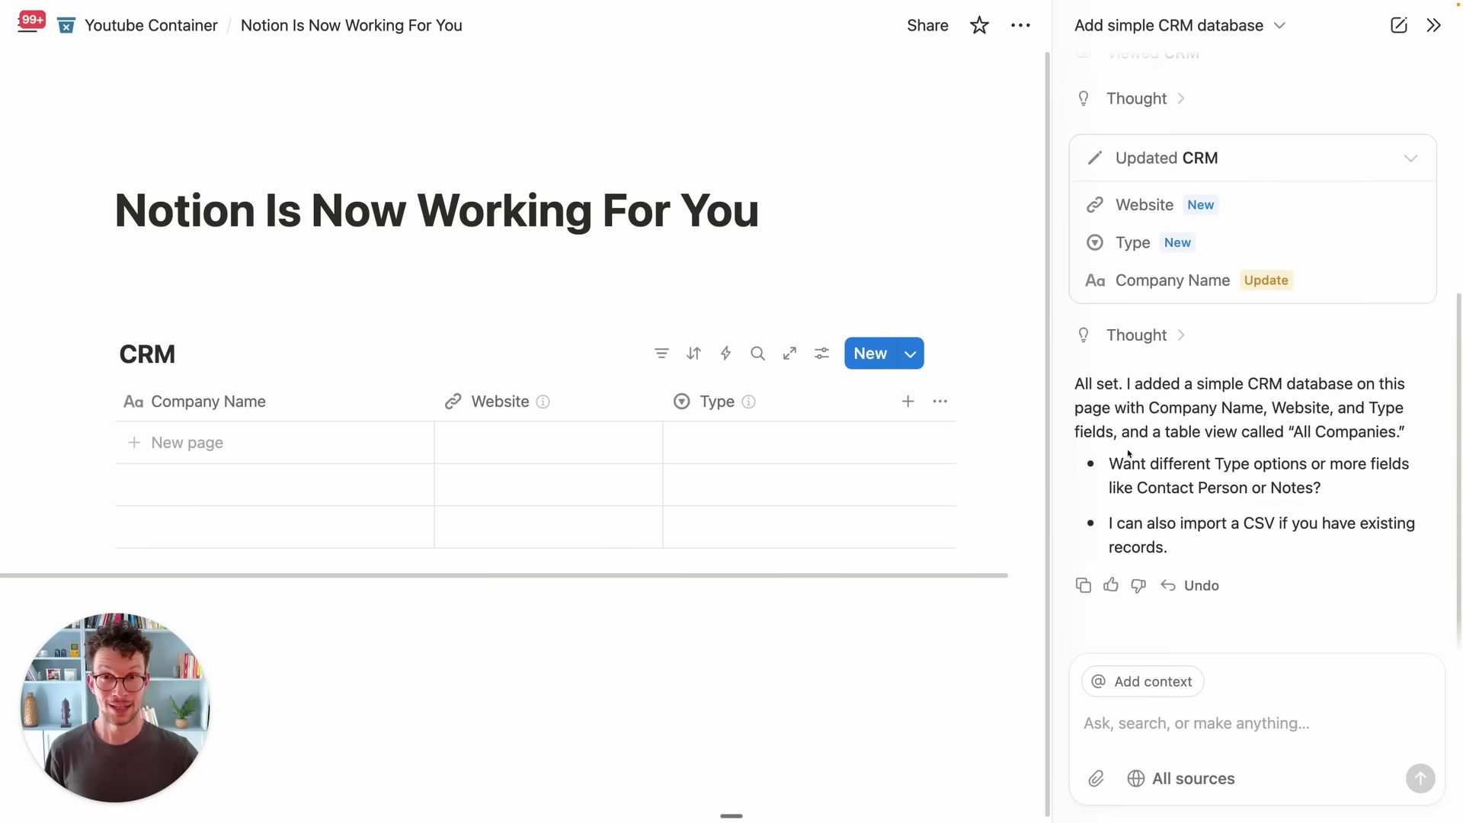
# Attach the copied CleanShot screenshot to the AI chat and ask it to add those records to the database.
pyautogui.click(1131, 723)
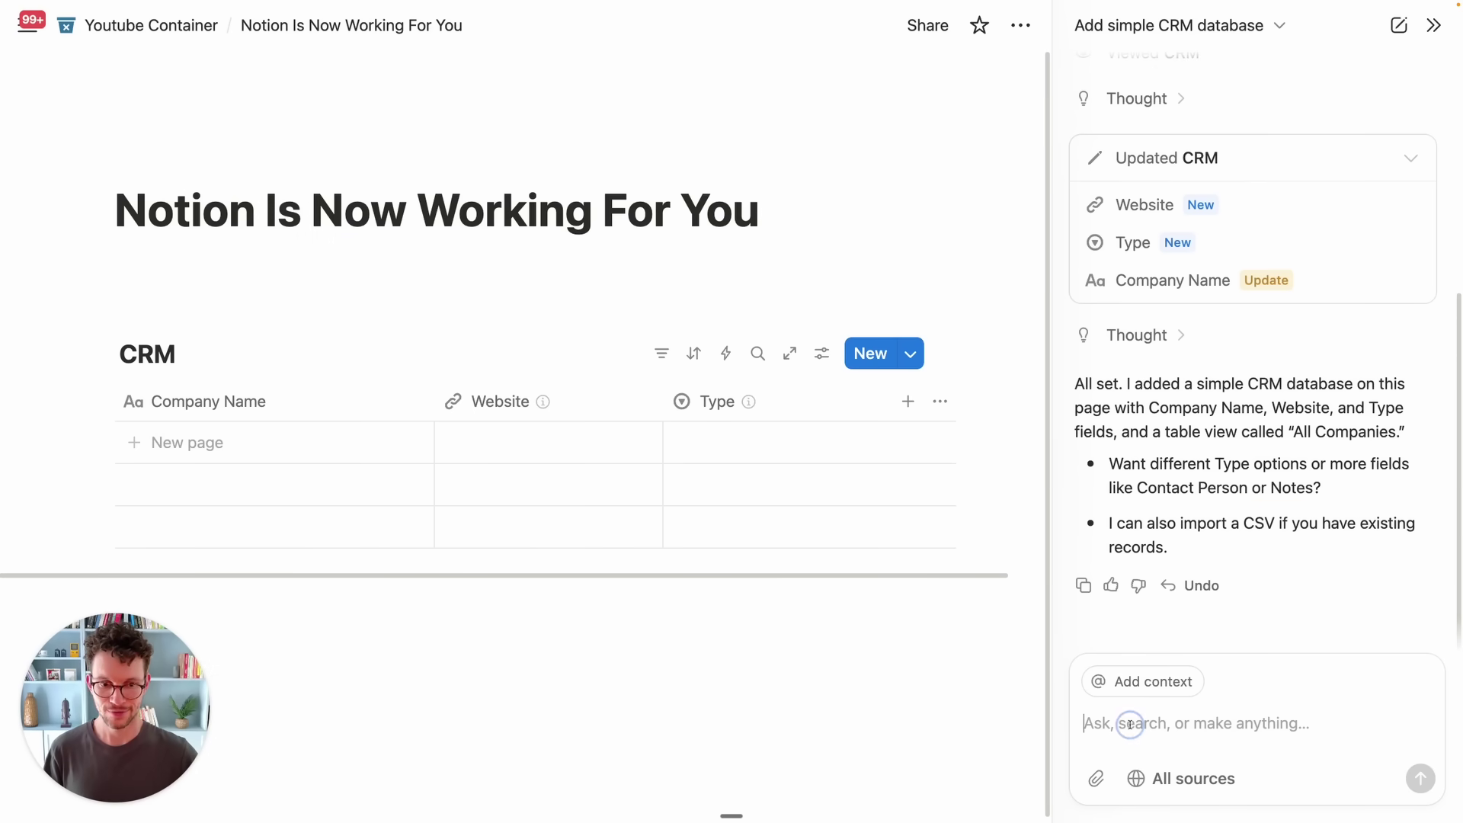
pyautogui.press('super+v')
pyautogui.write('p')
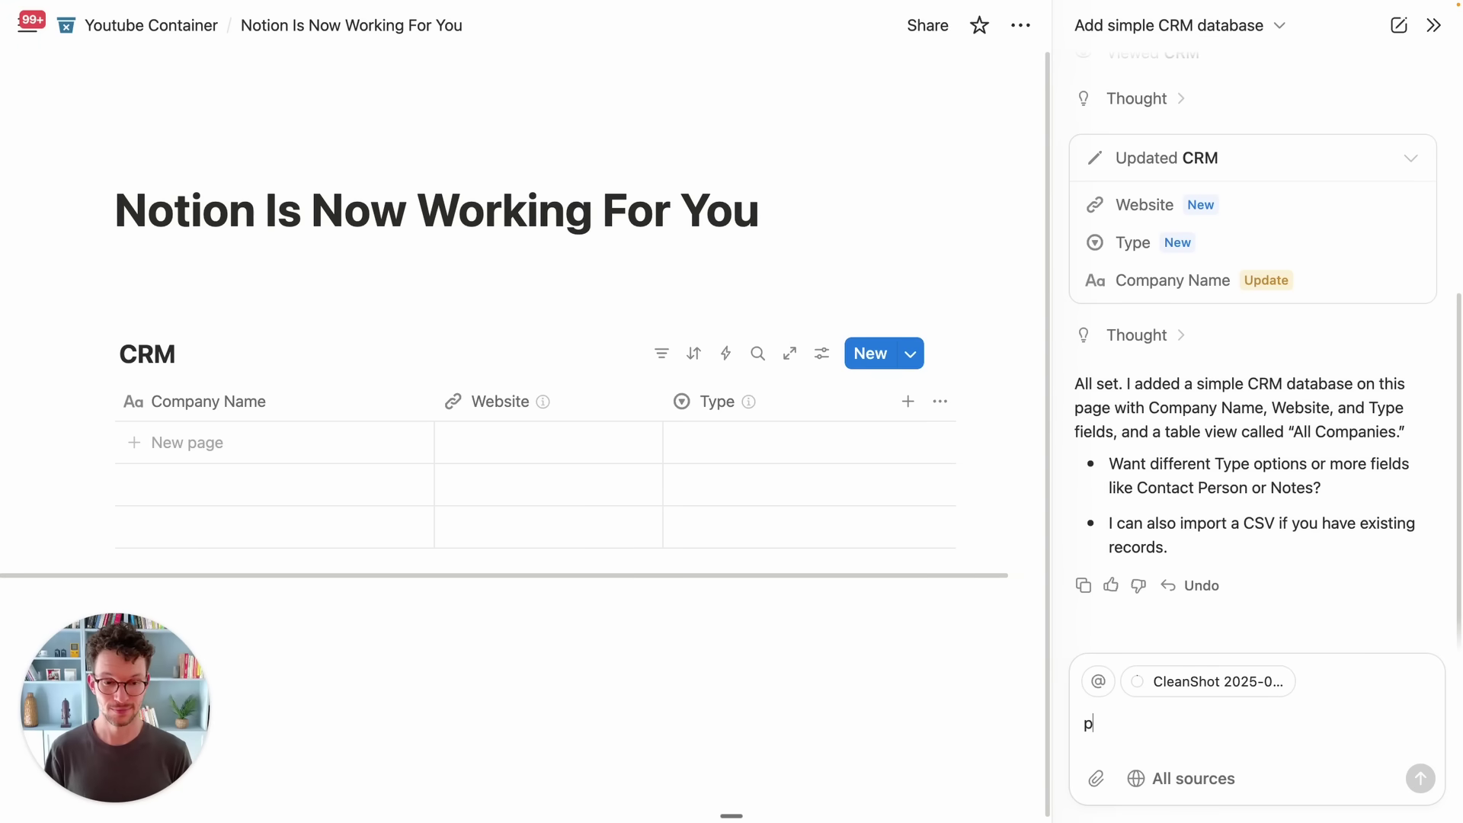
pyautogui.write('lease notion, add th')
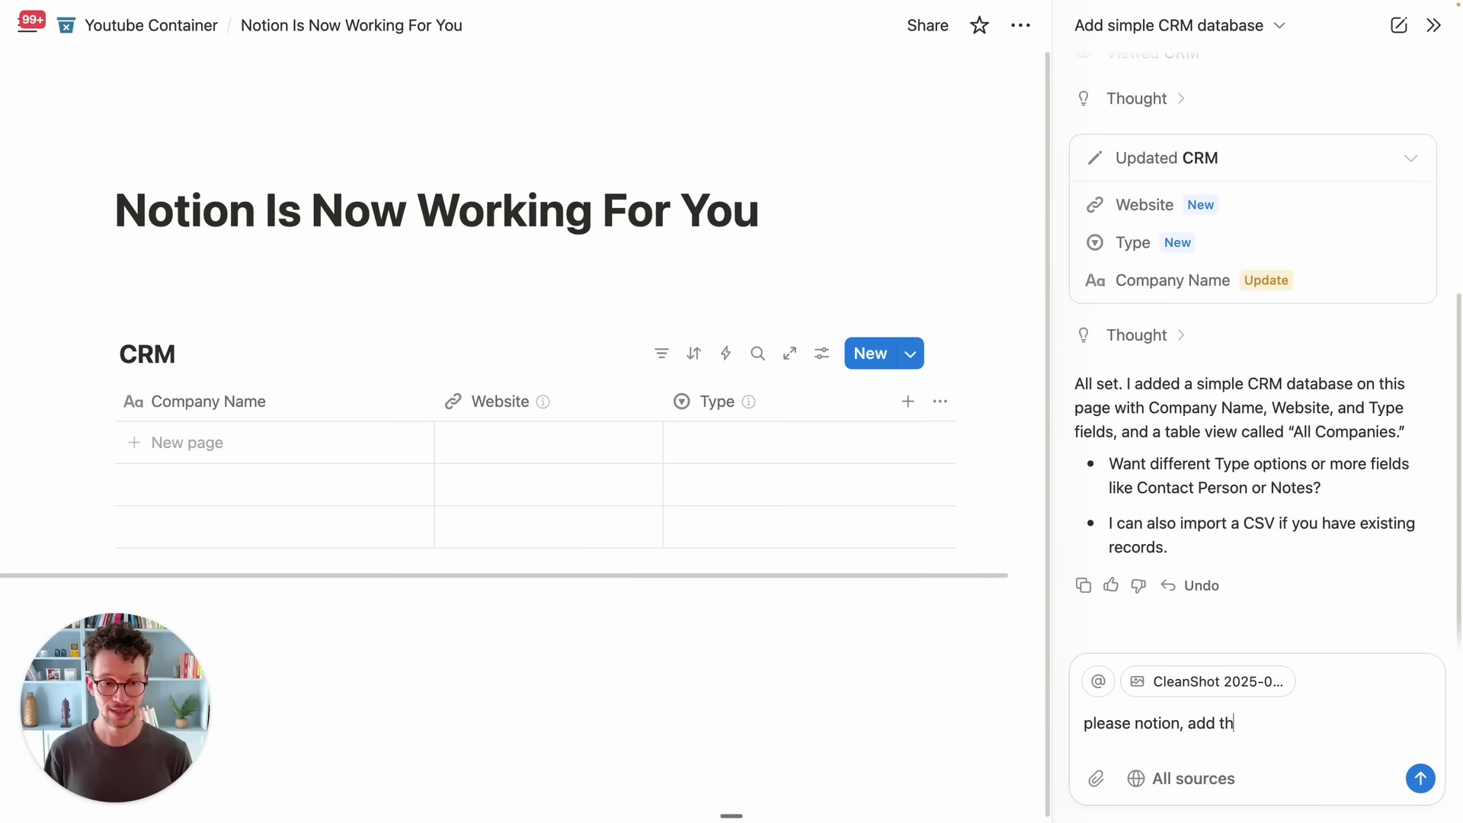
pyautogui.write('ose records to the dat')
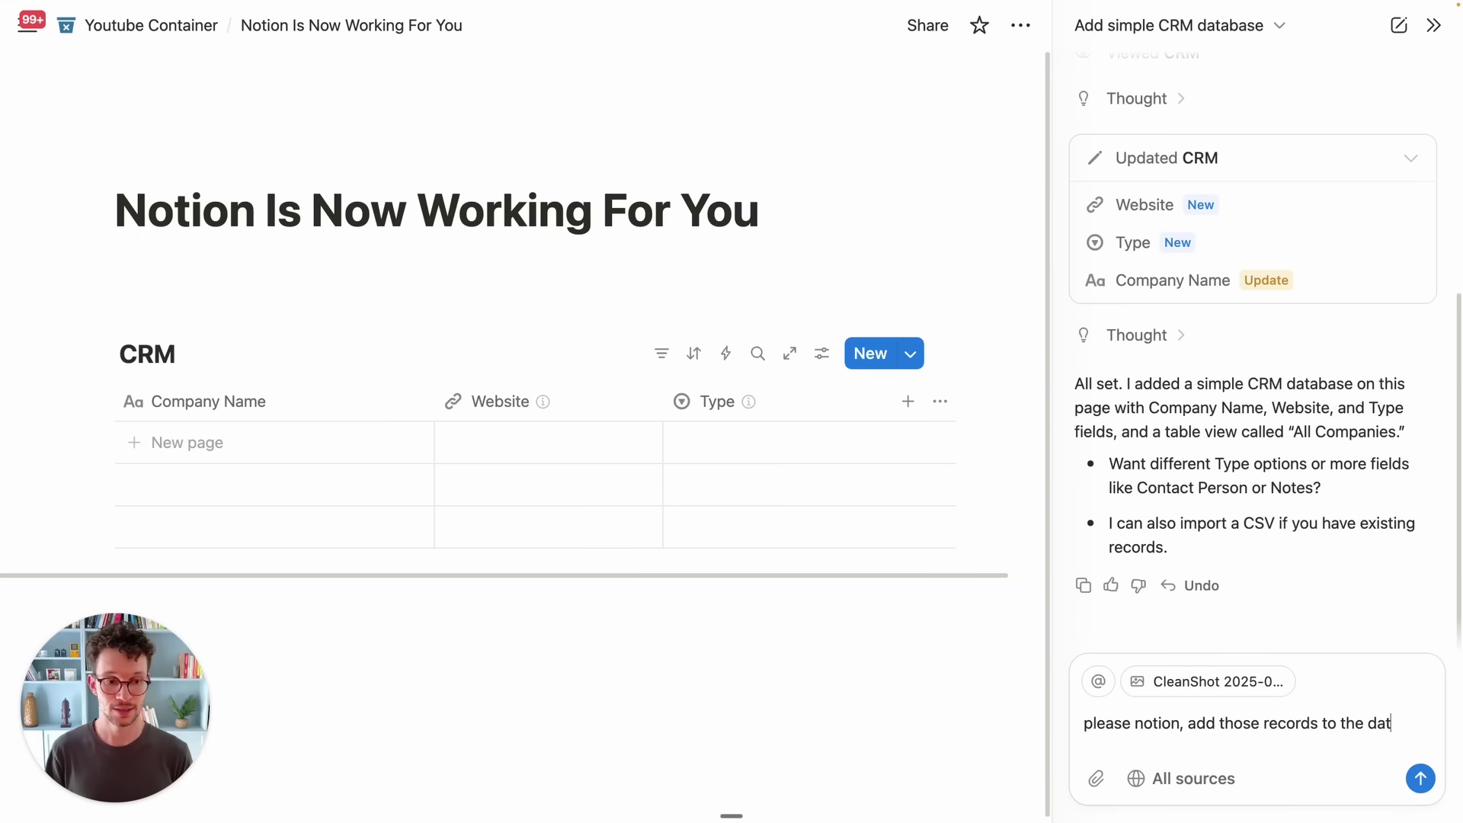
pyautogui.write('abase')
pyautogui.press('Return')
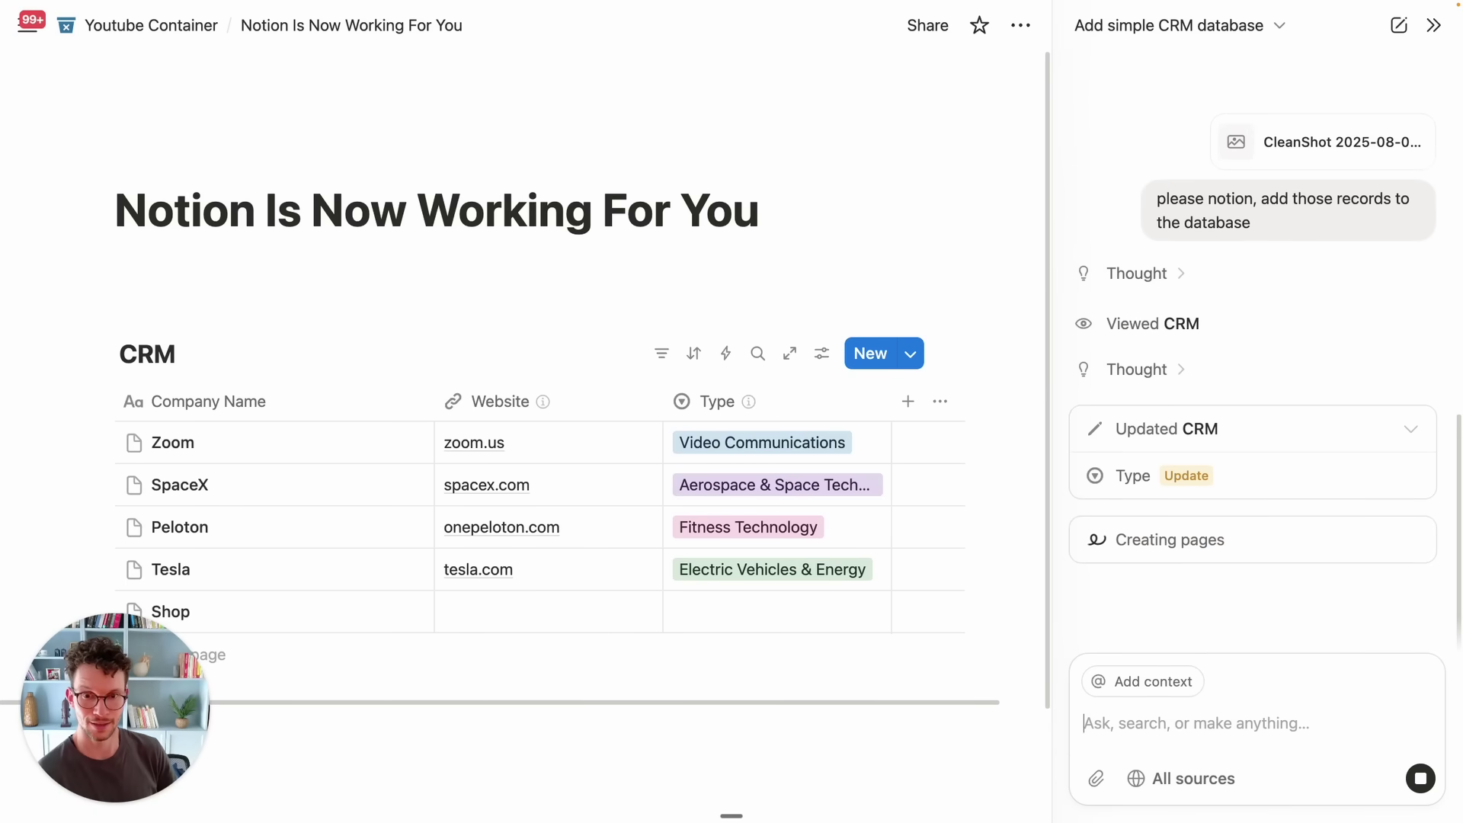
pyautogui.scroll(-1, 816, 585)
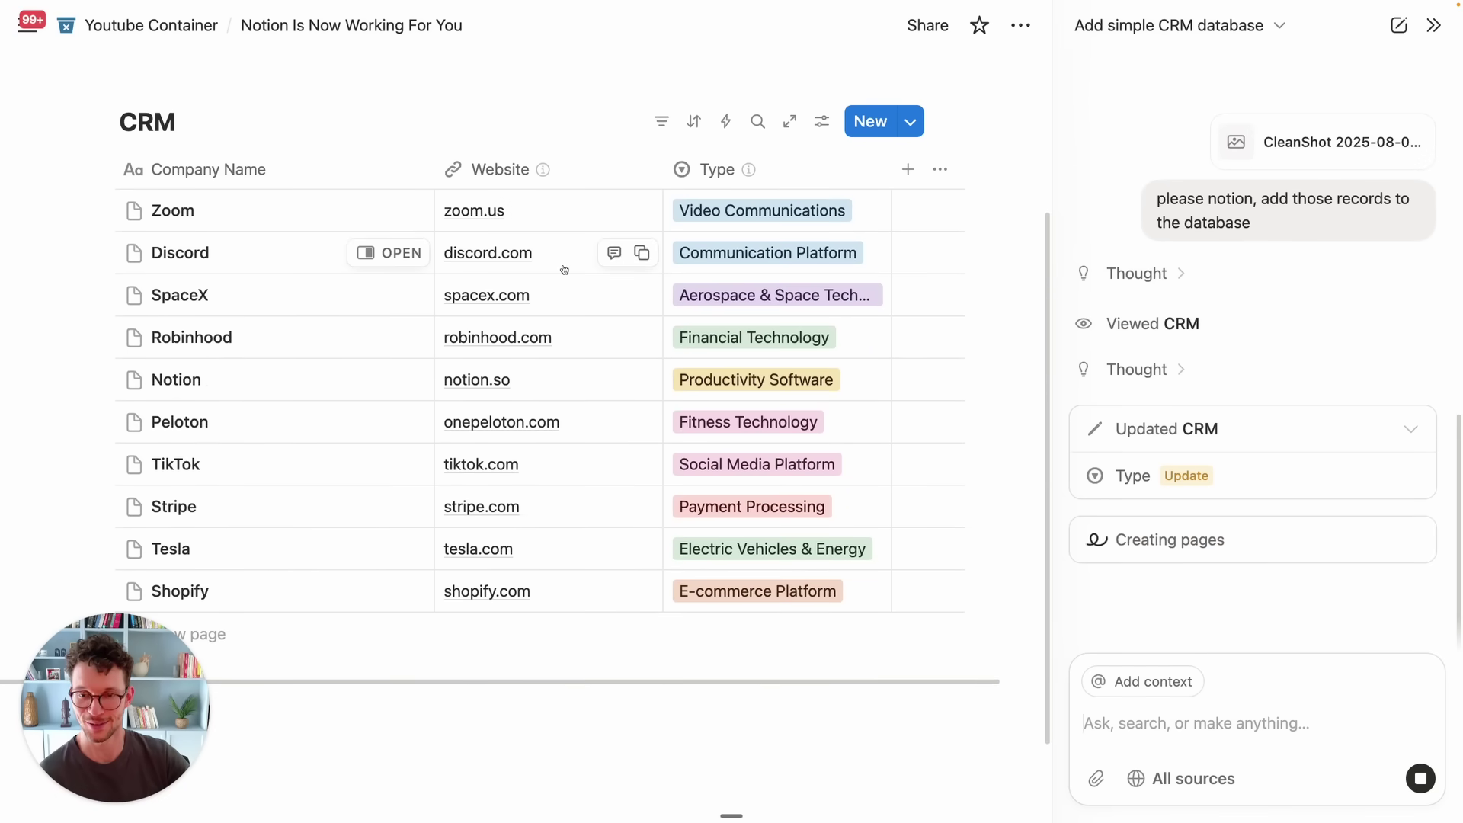
pyautogui.scroll(3, 641, 497)
pyautogui.scroll(-3, 642, 496)
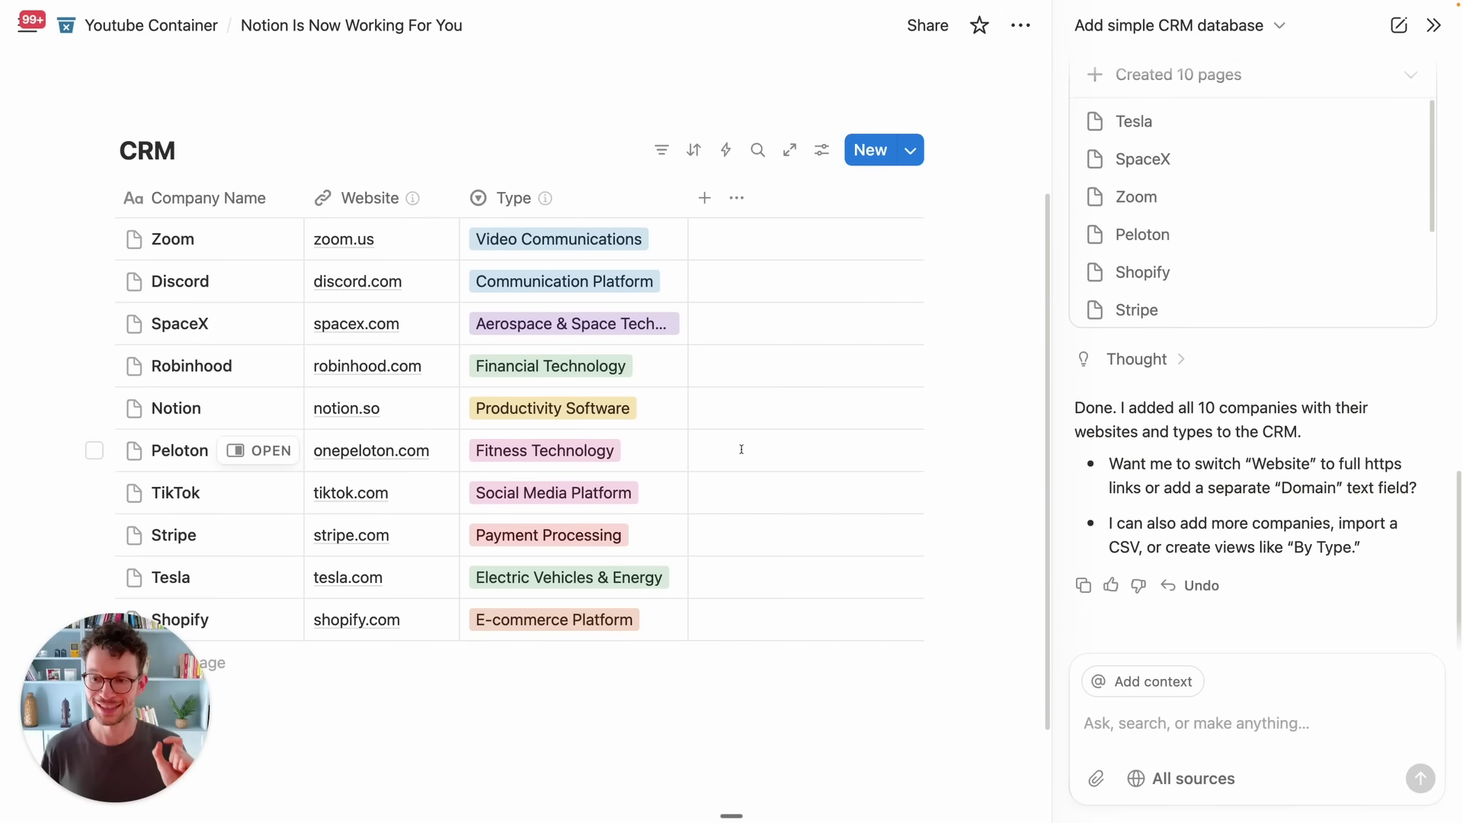
# Ask the AI to visit each listed company's website, analyse the landing page, and add the high level structure overview as a text property.
pyautogui.click(1137, 717)
pyautogui.write('ple')
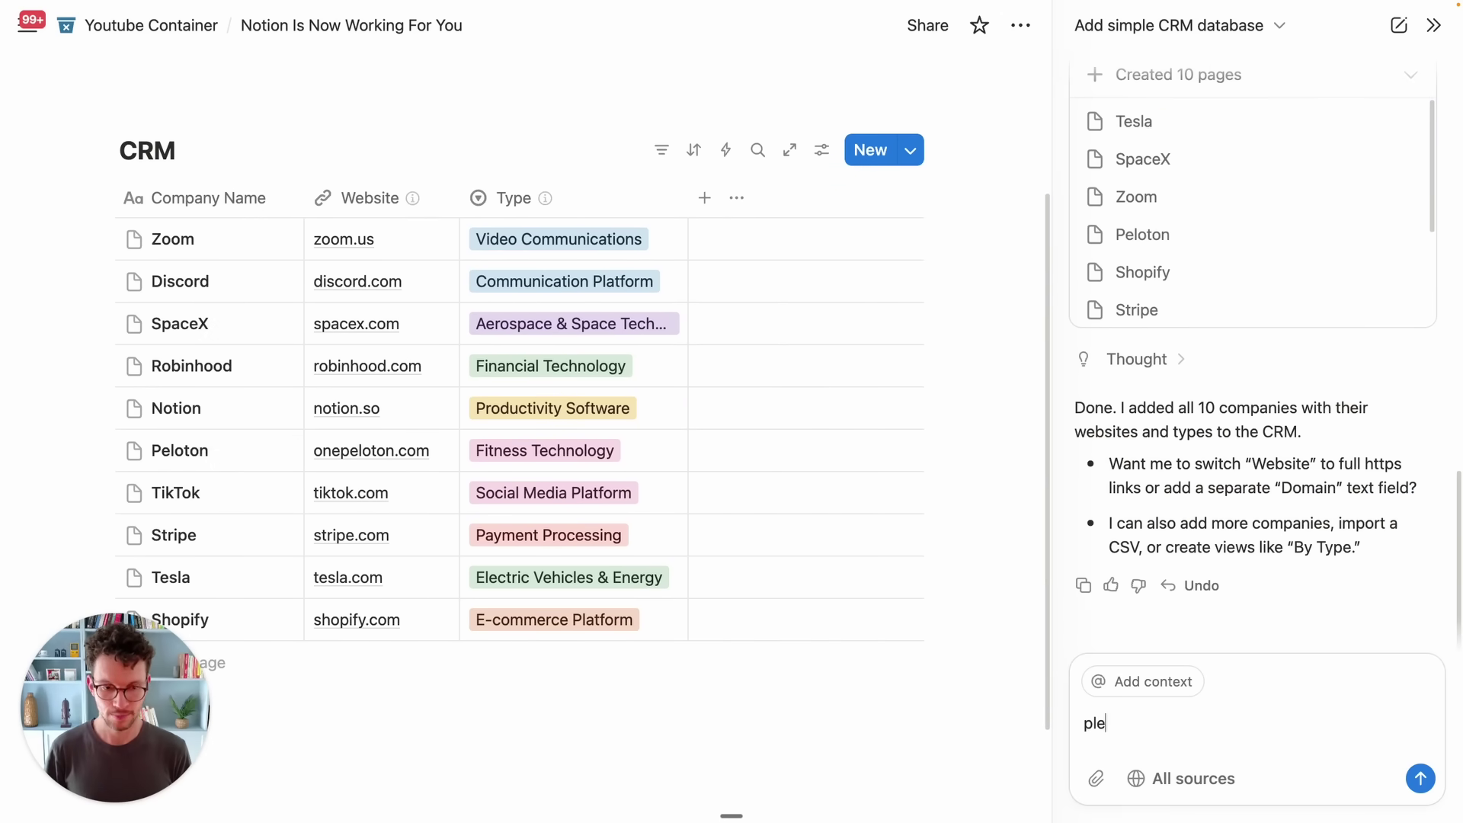
pyautogui.write('ase notion, visit t')
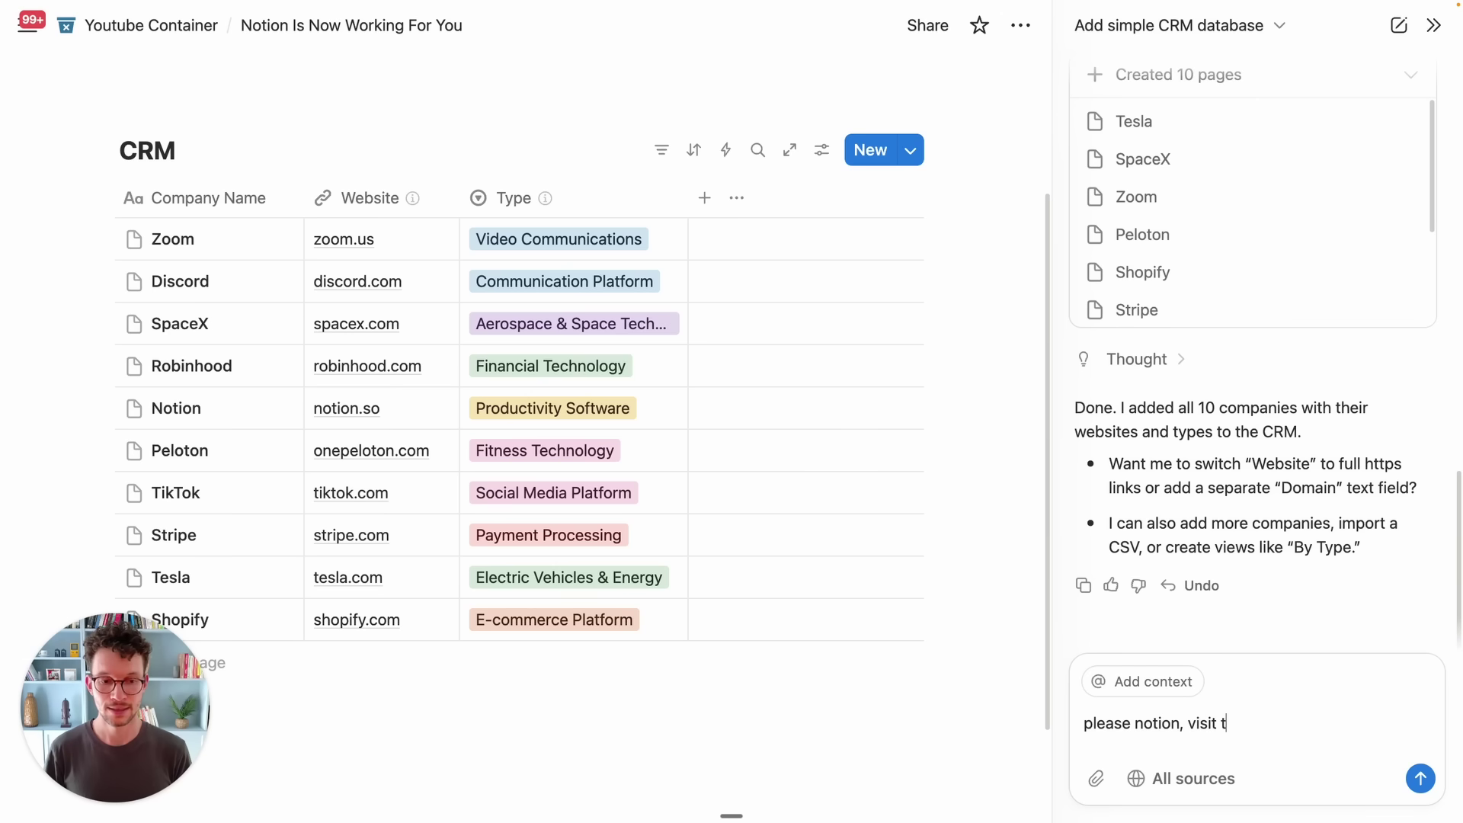
pyautogui.write('he website of each company listed ')
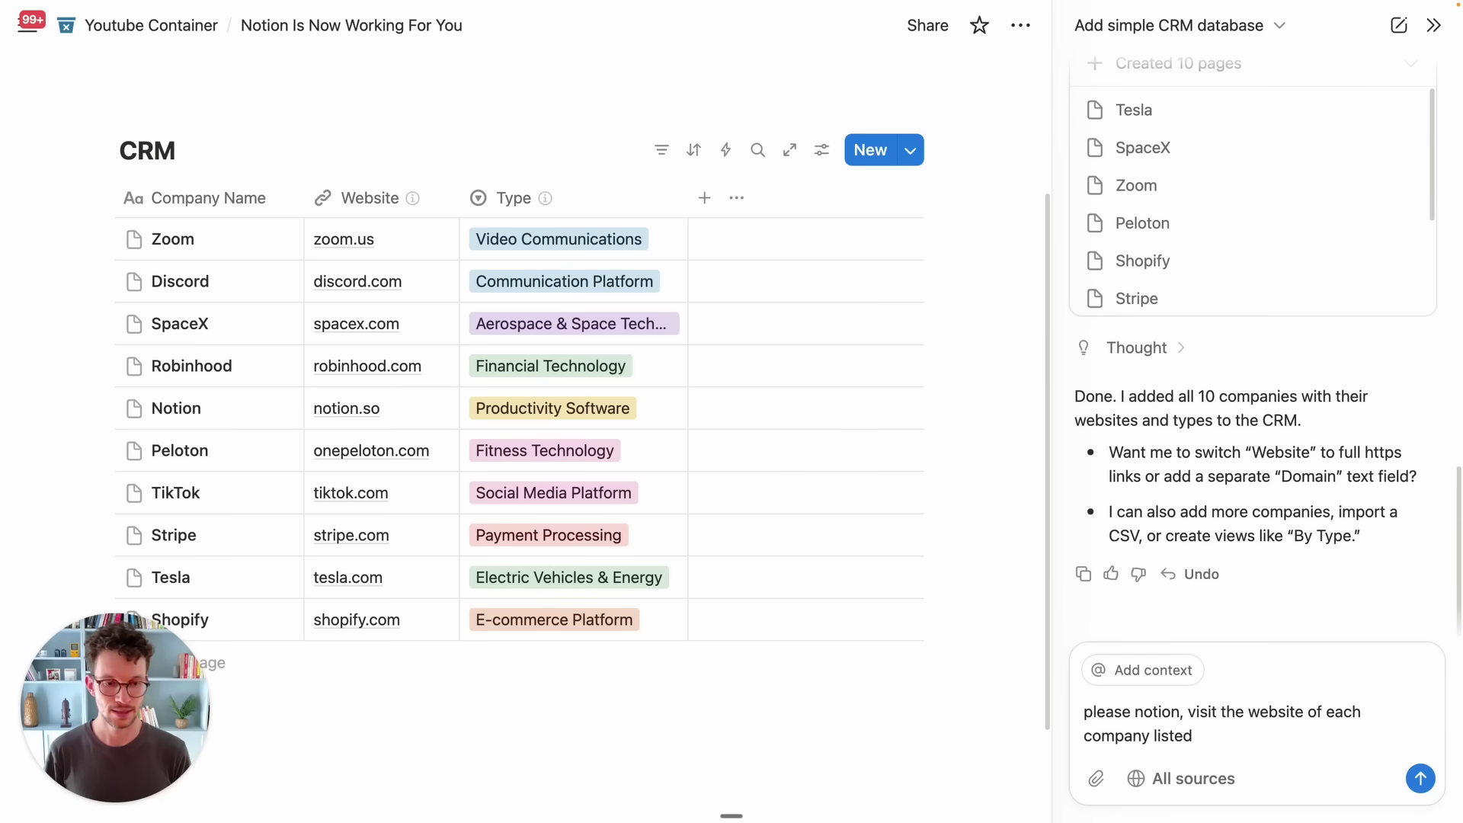
pyautogui.write('in the CRM databas')
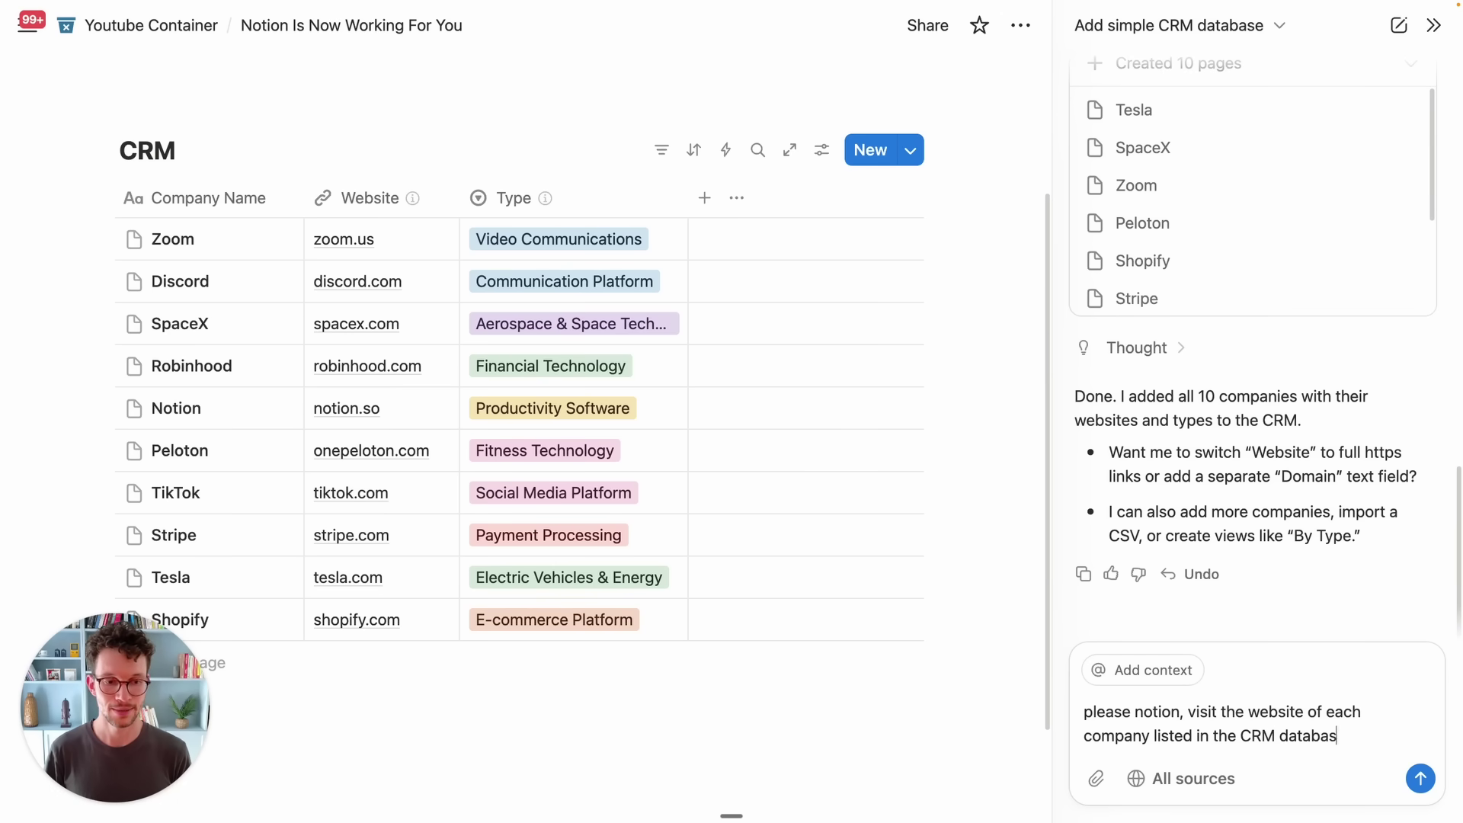
pyautogui.write('e you just create')
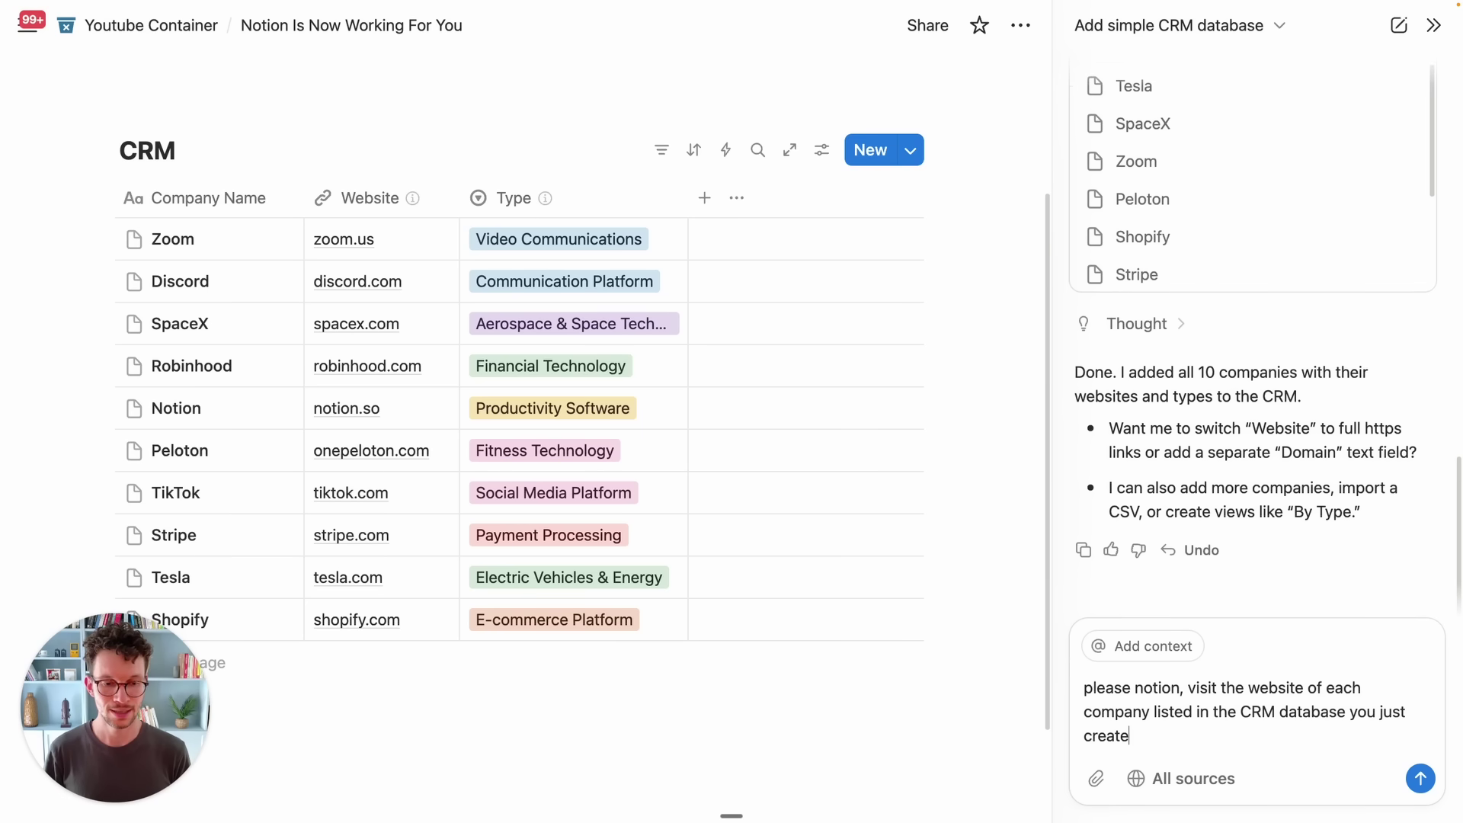
pyautogui.write('d and analysi')
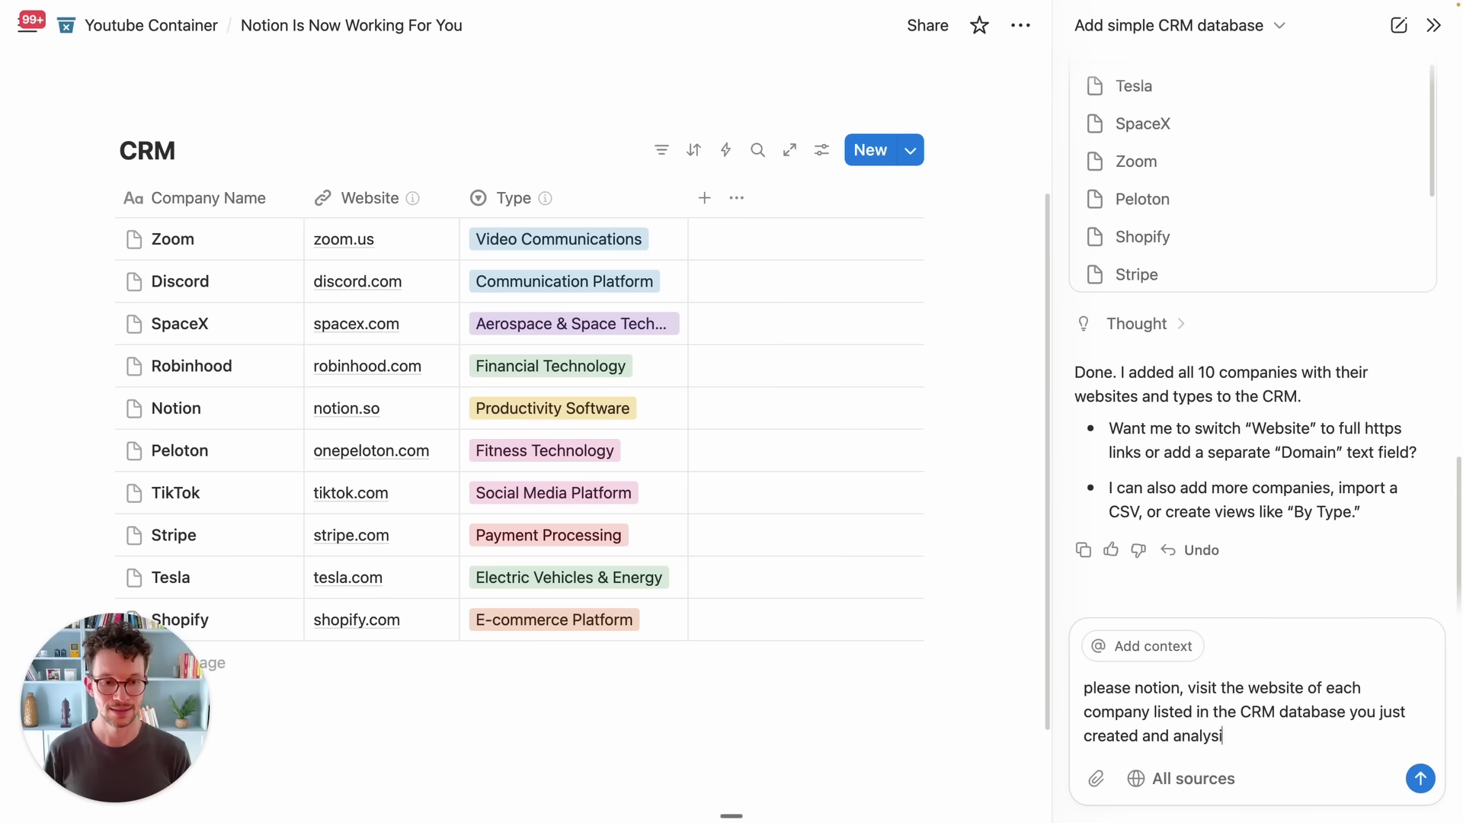
pyautogui.press('BackSpace')
pyautogui.write('e the landing p')
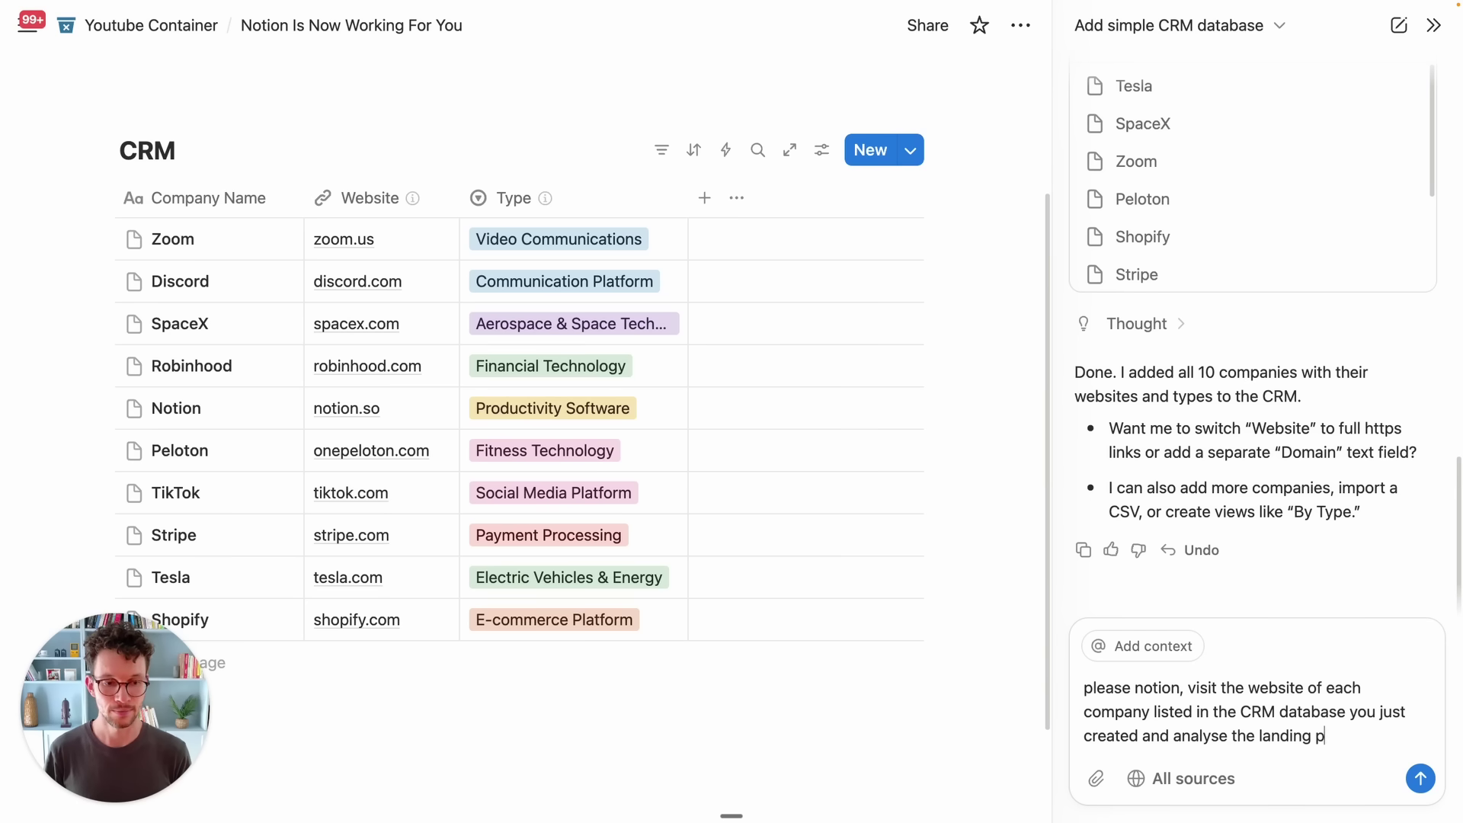
pyautogui.write('age. Exp')
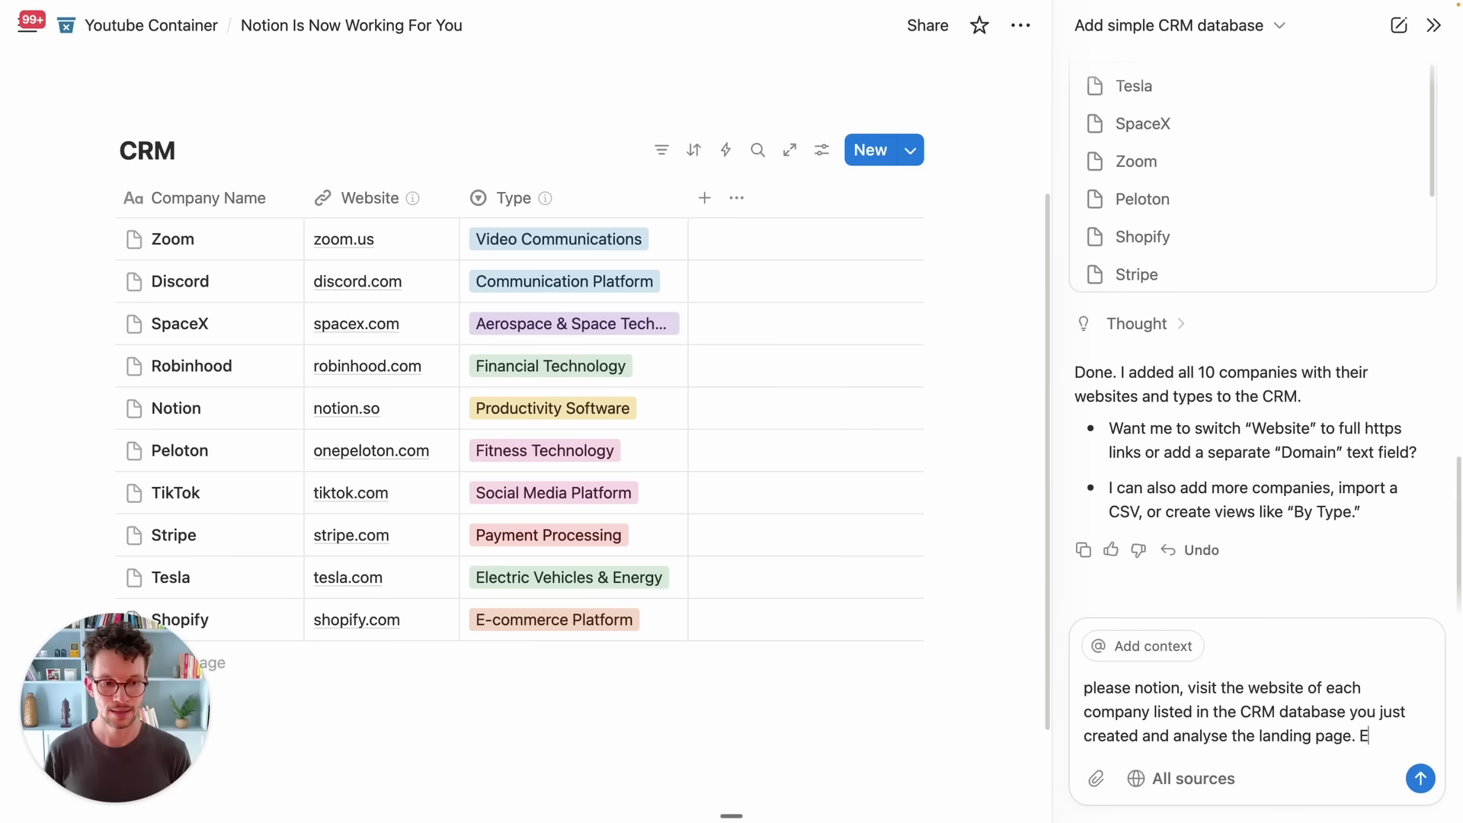
pyautogui.press('BackSpace')
pyautogui.write('add the hi')
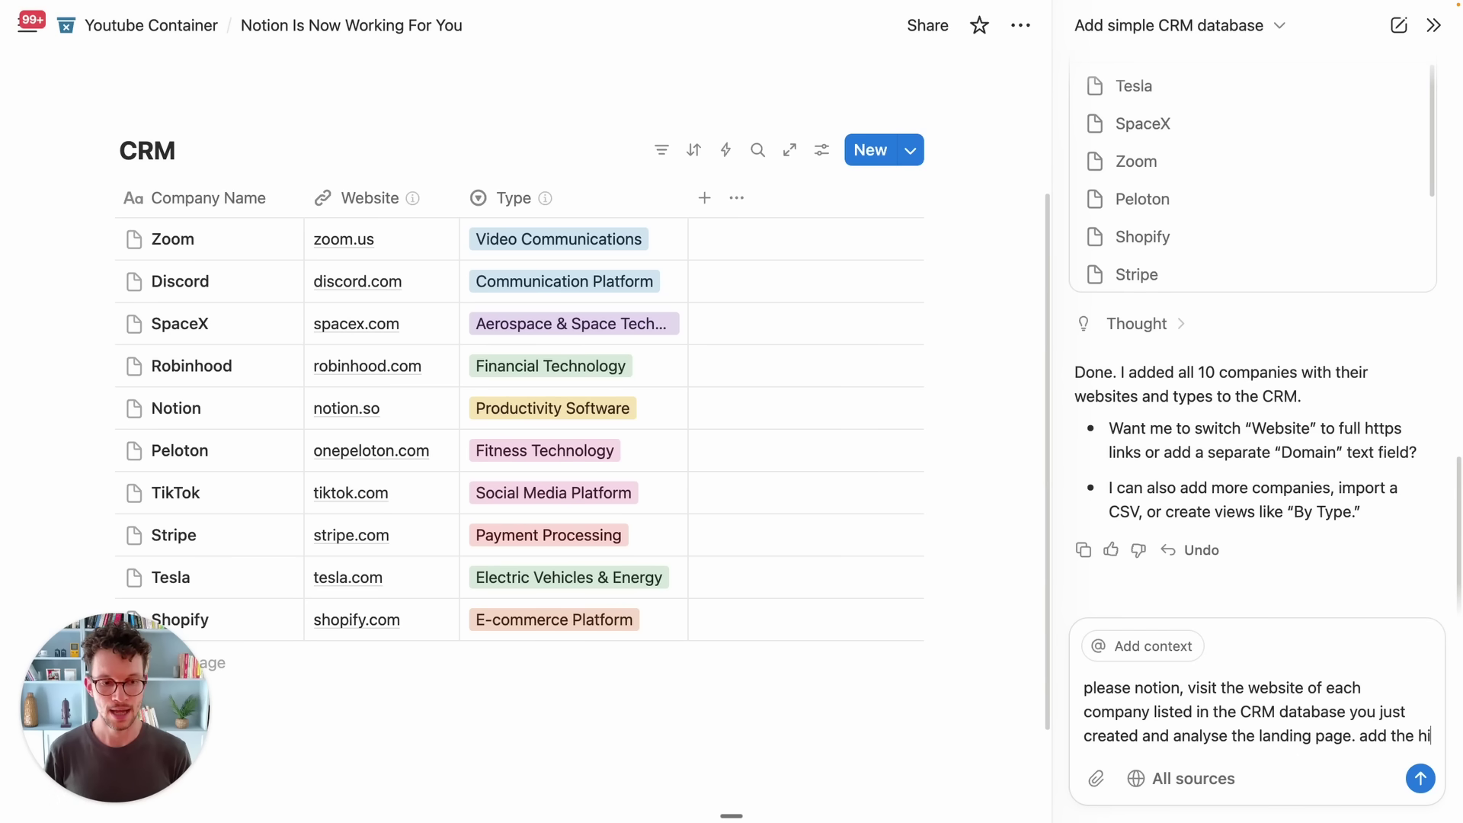
pyautogui.write('gh level structure ove')
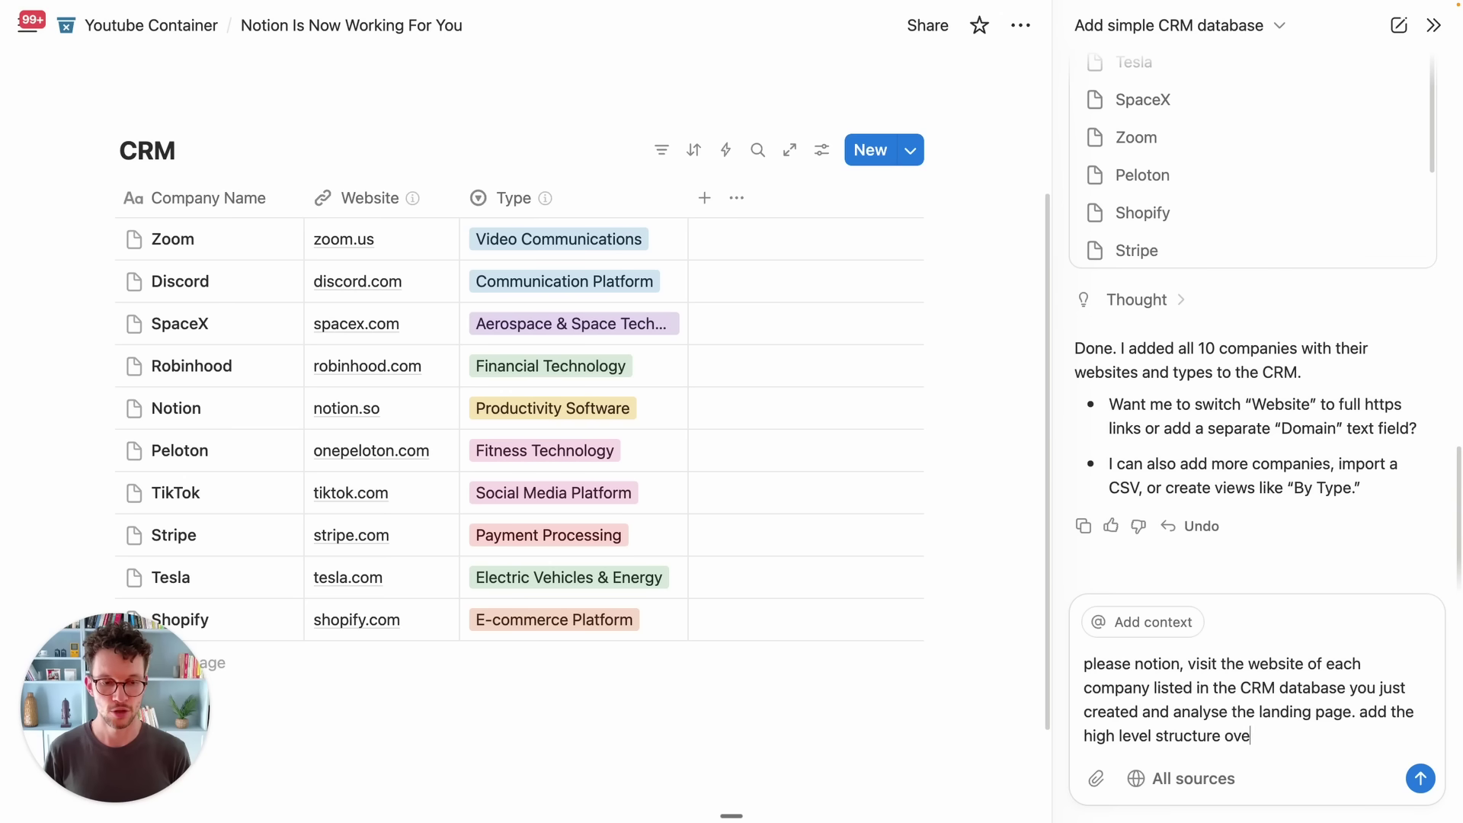
pyautogui.write('rview as a text prop')
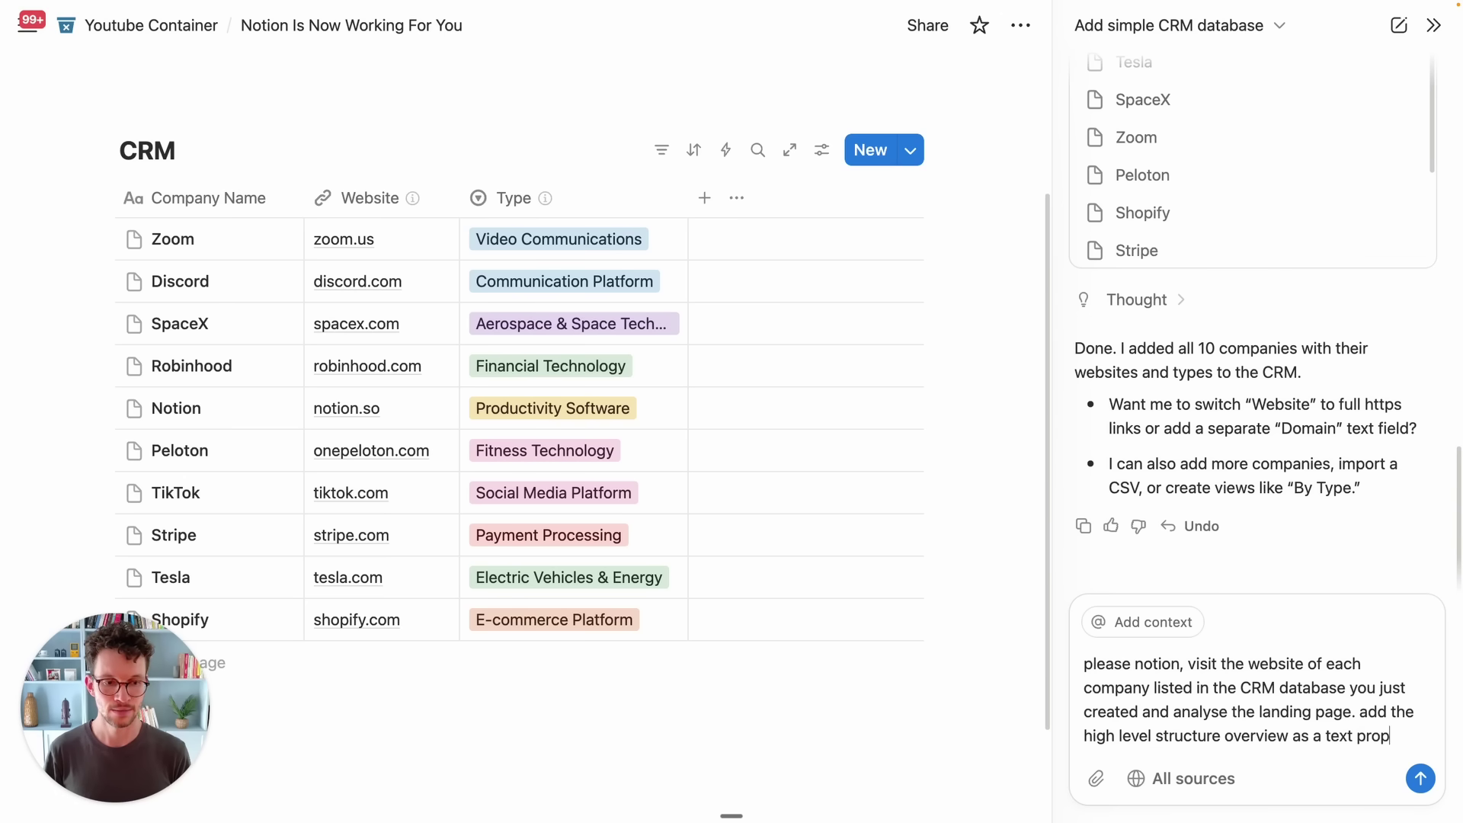
pyautogui.write('erty to this databa')
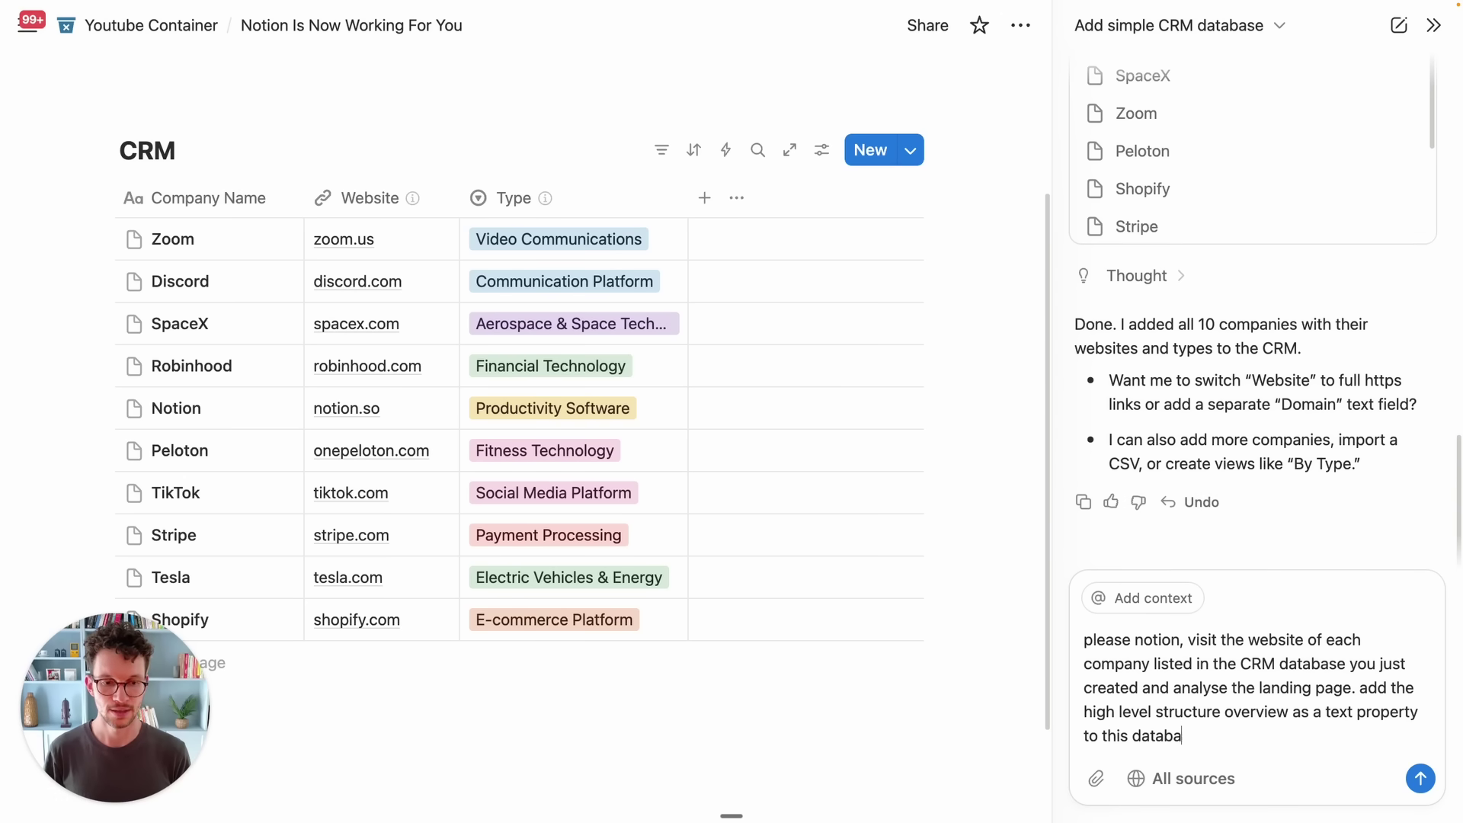
pyautogui.write('se')
pyautogui.press('Return')
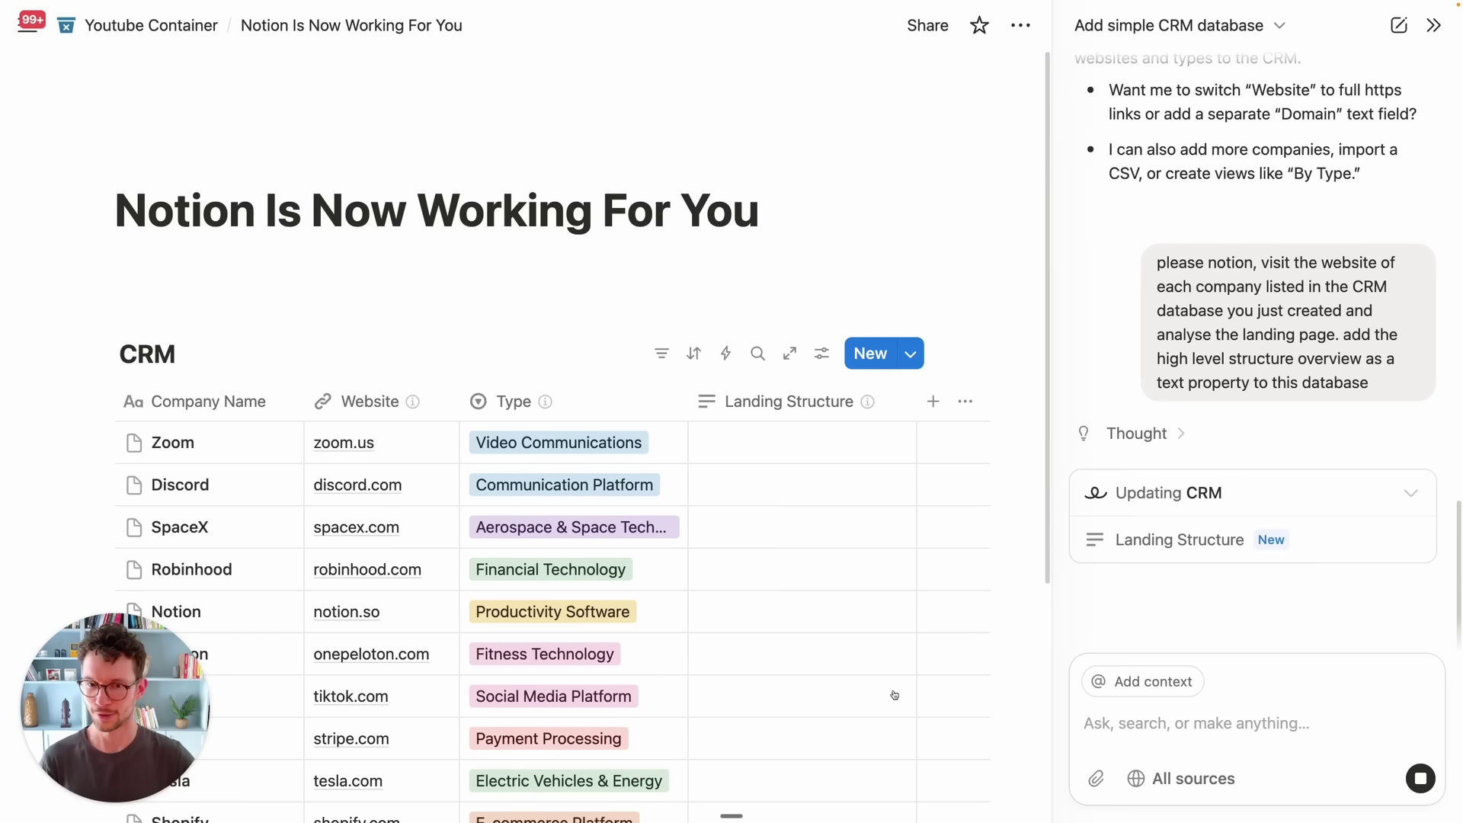
# Try to wrap the Landing Structure column's text in the CRM table view.
pyautogui.scroll(-3, 892, 693)
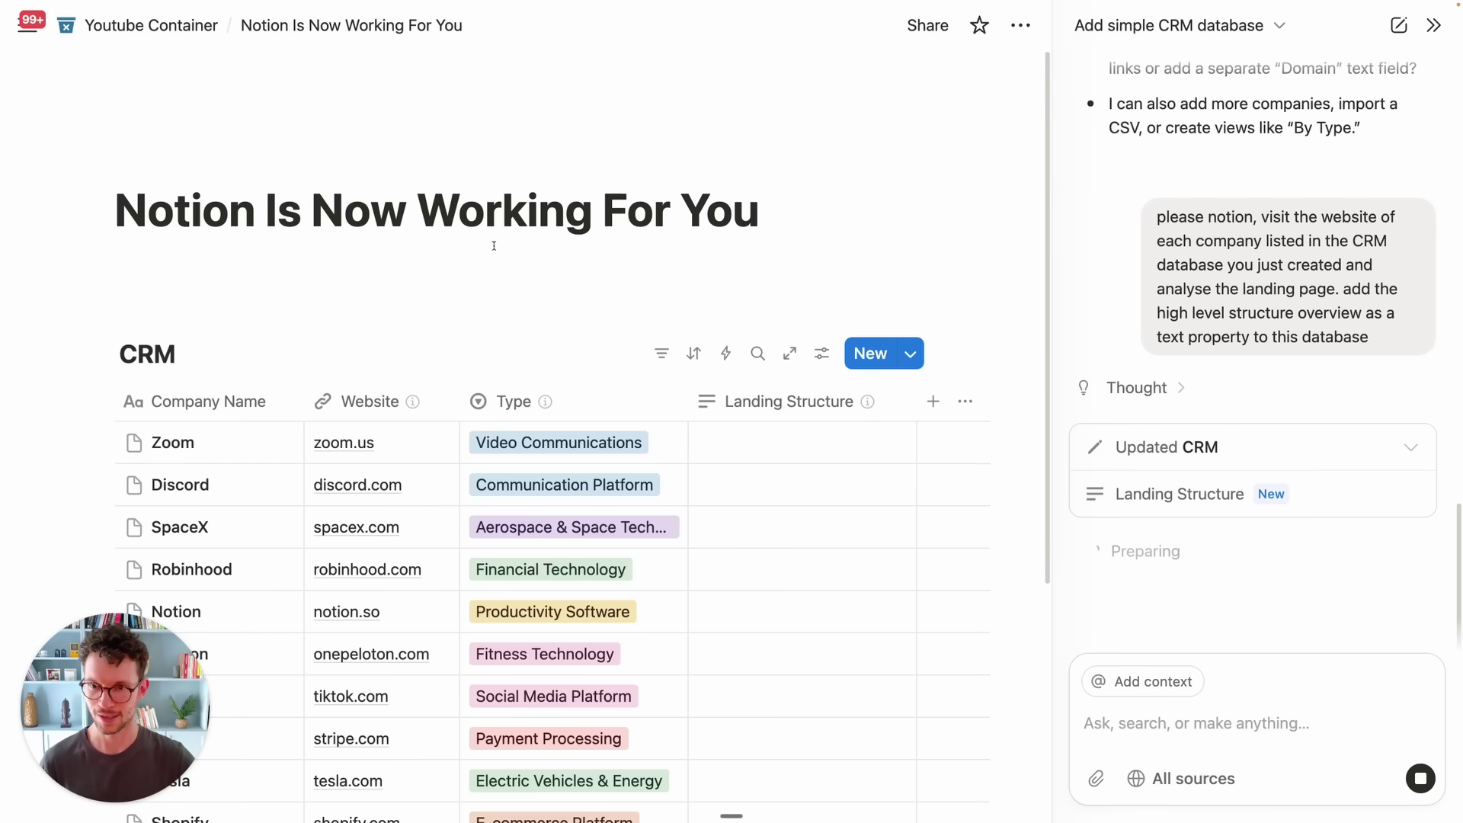
pyautogui.scroll(-2, 766, 403)
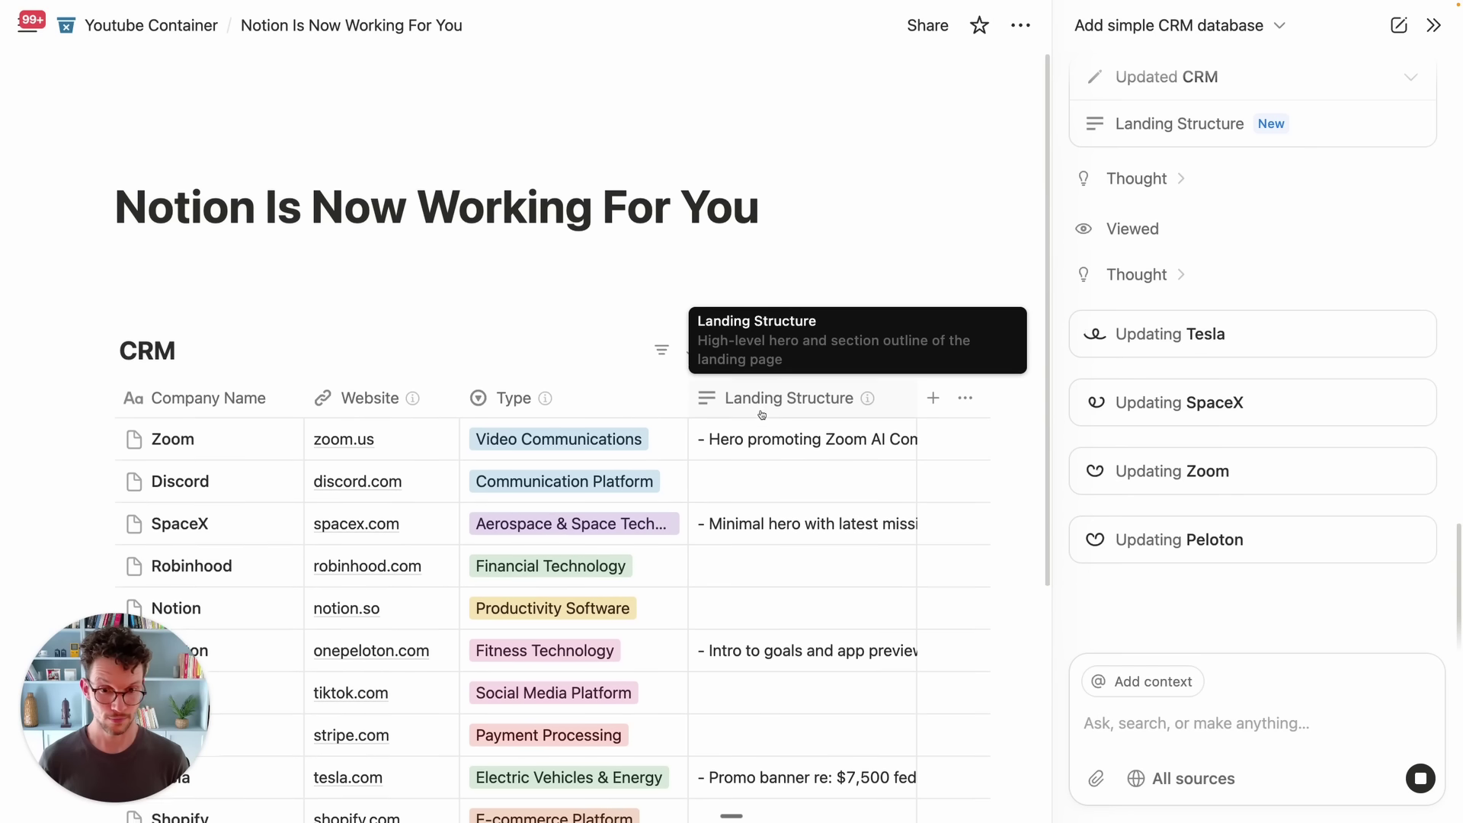
pyautogui.scroll(-1, 731, 396)
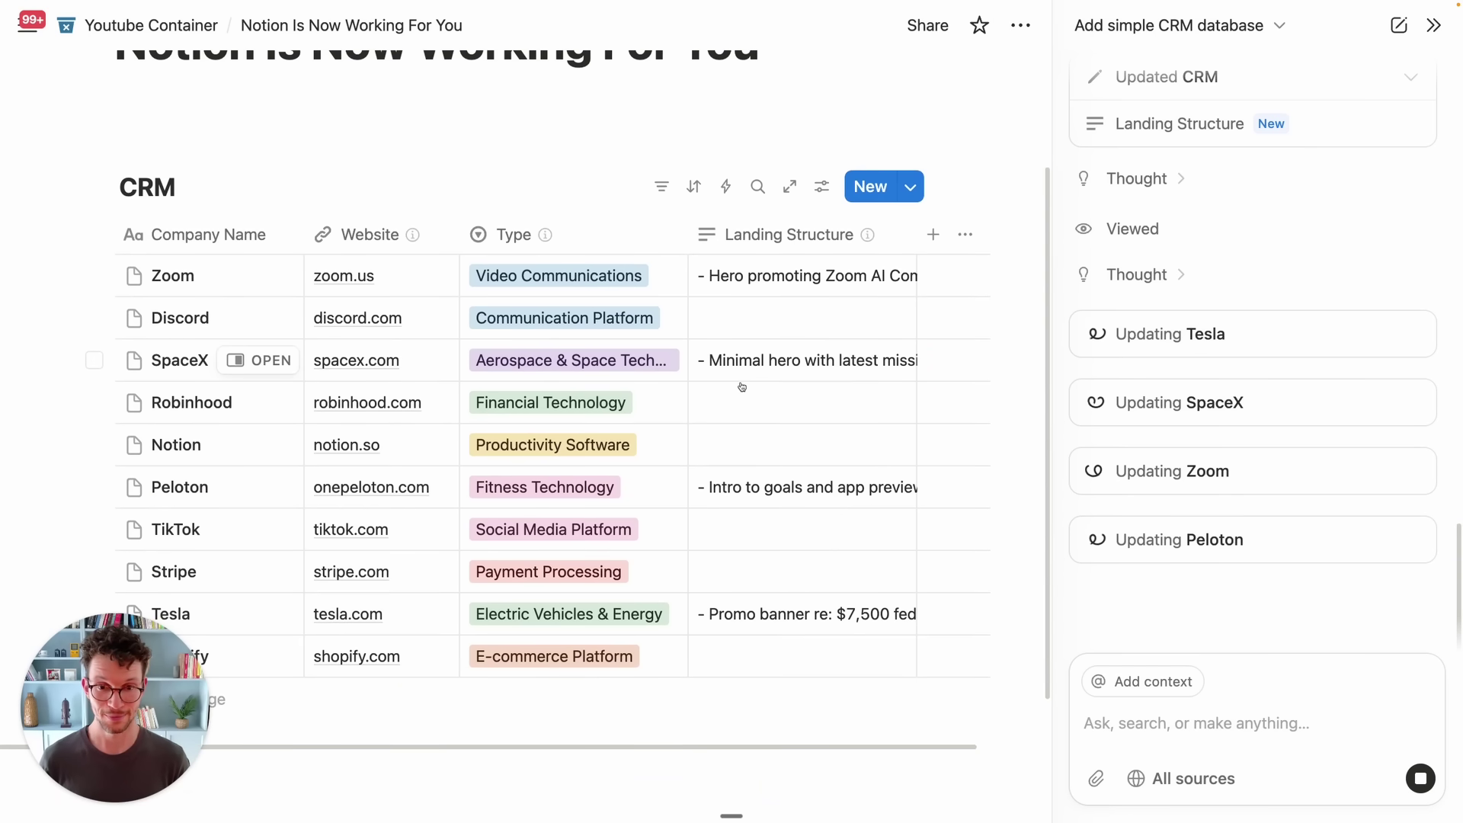
pyautogui.rightClick(792, 244)
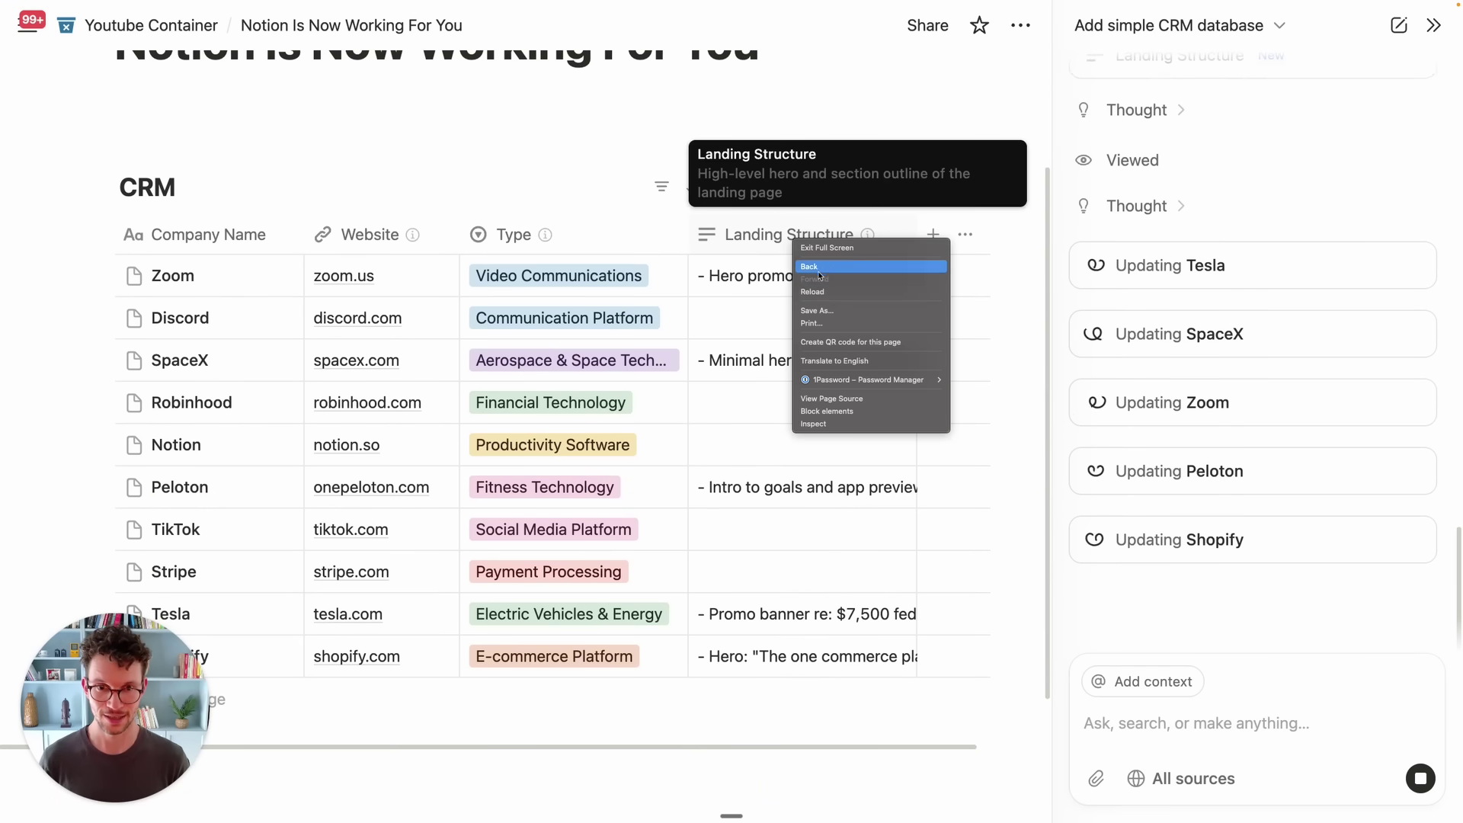
pyautogui.click(765, 243)
pyautogui.click(766, 242)
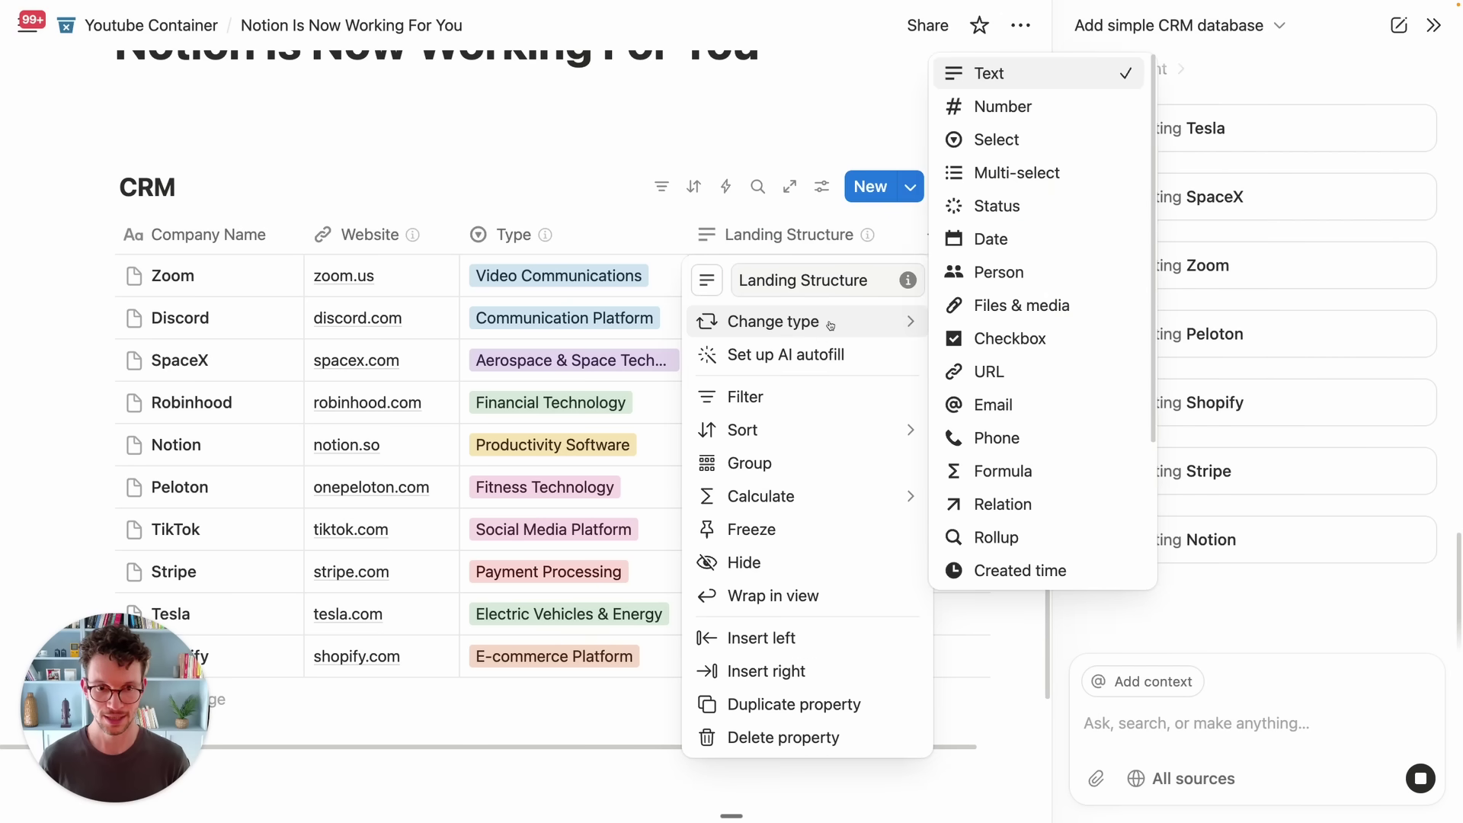
pyautogui.moveTo(793, 330)
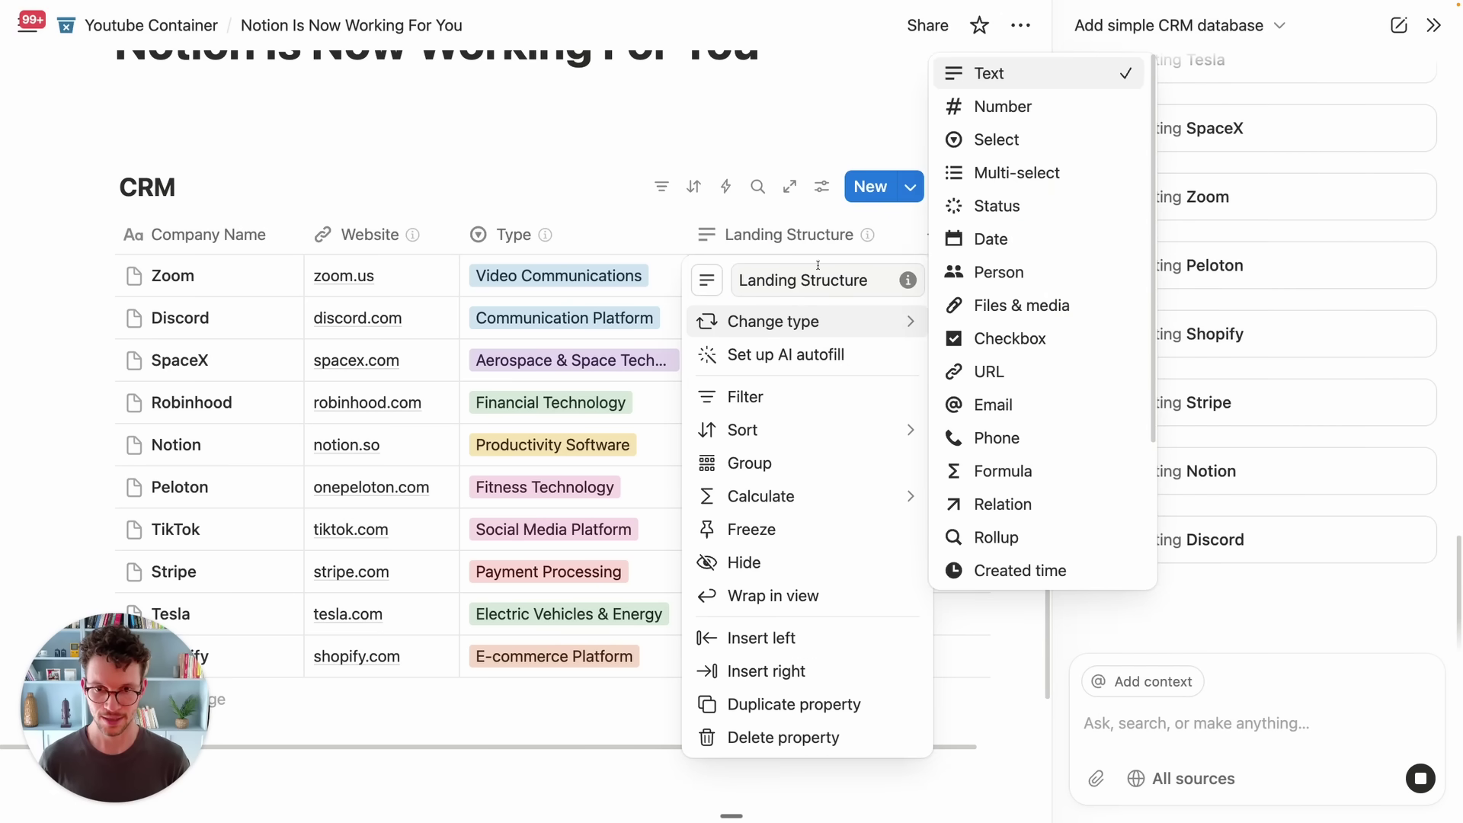
pyautogui.click(746, 594)
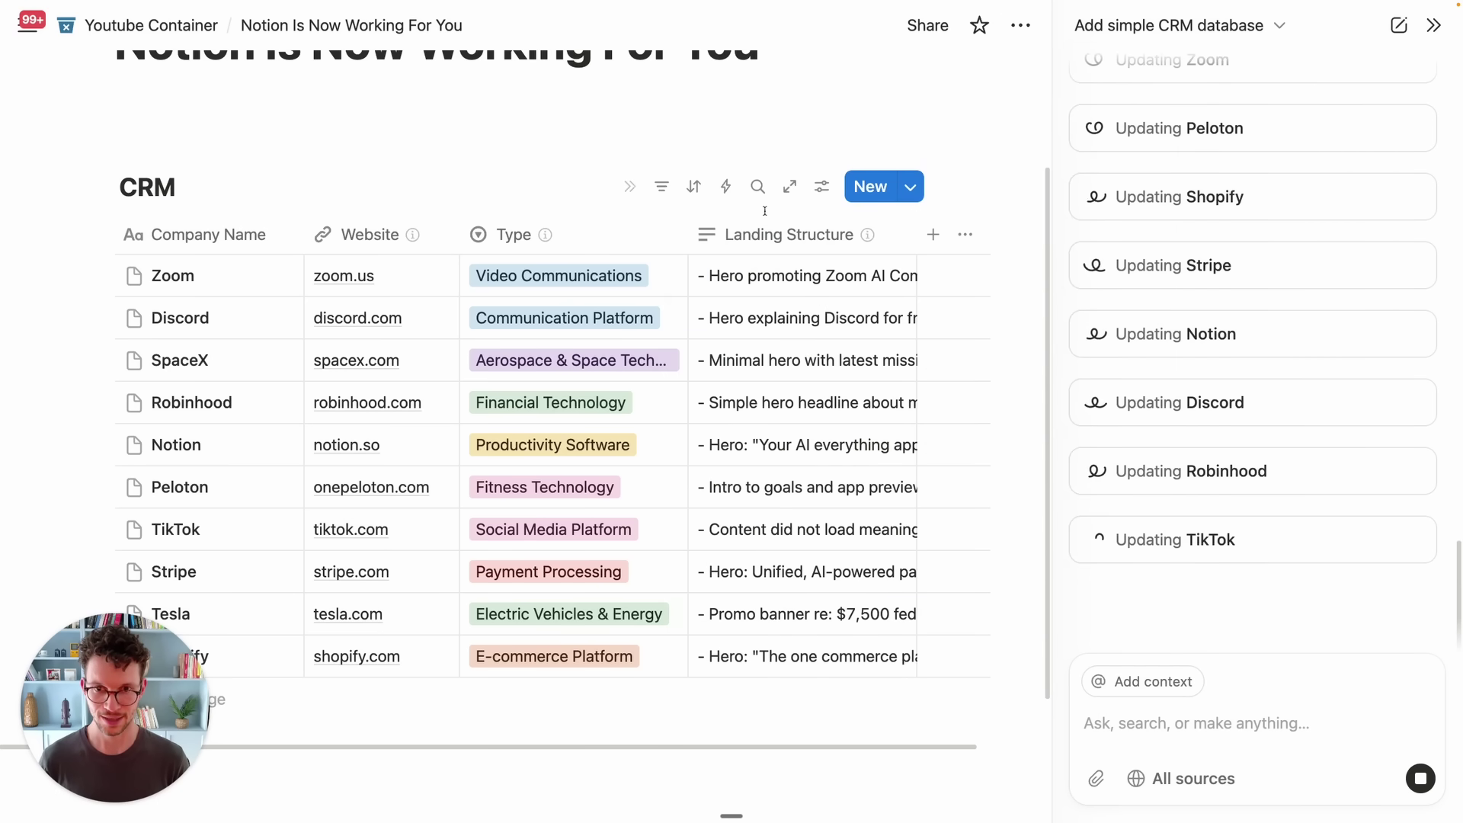
pyautogui.click(766, 236)
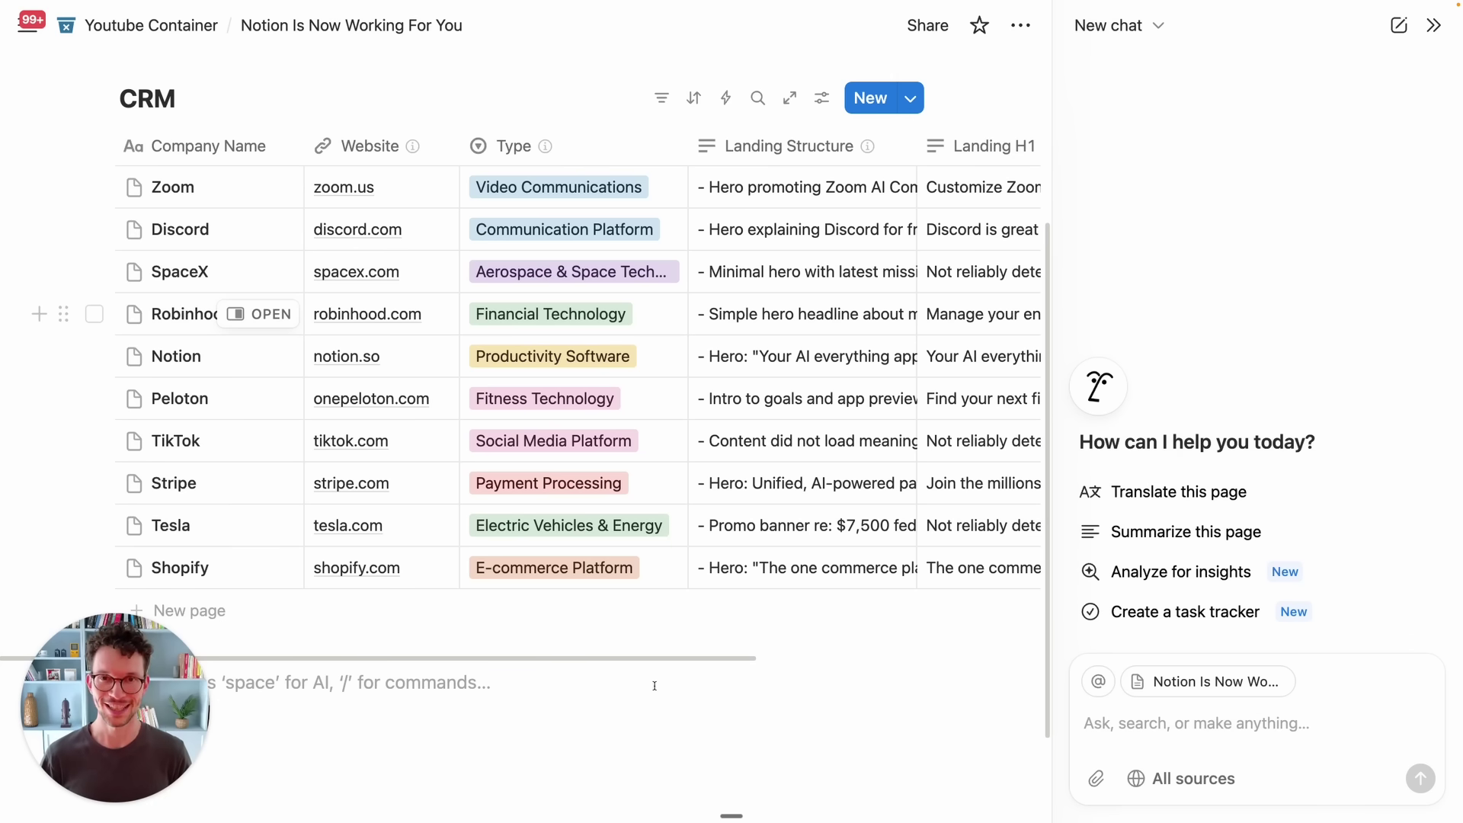
# Close the AI chat sidebar, and open and dismiss the inline AI prompt on the empty line below the CRM table.
pyautogui.press('super+j')
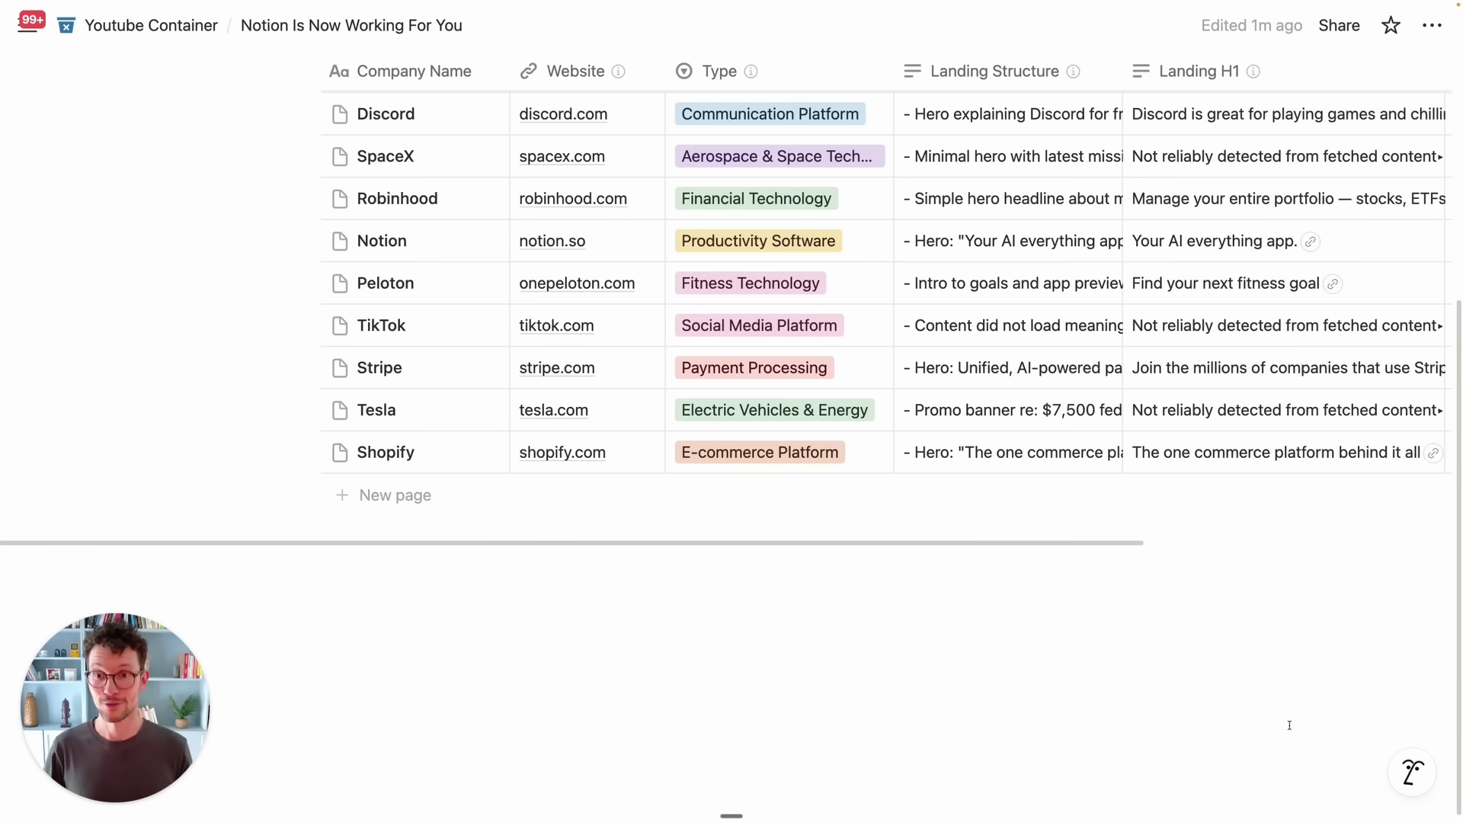
pyautogui.click(778, 634)
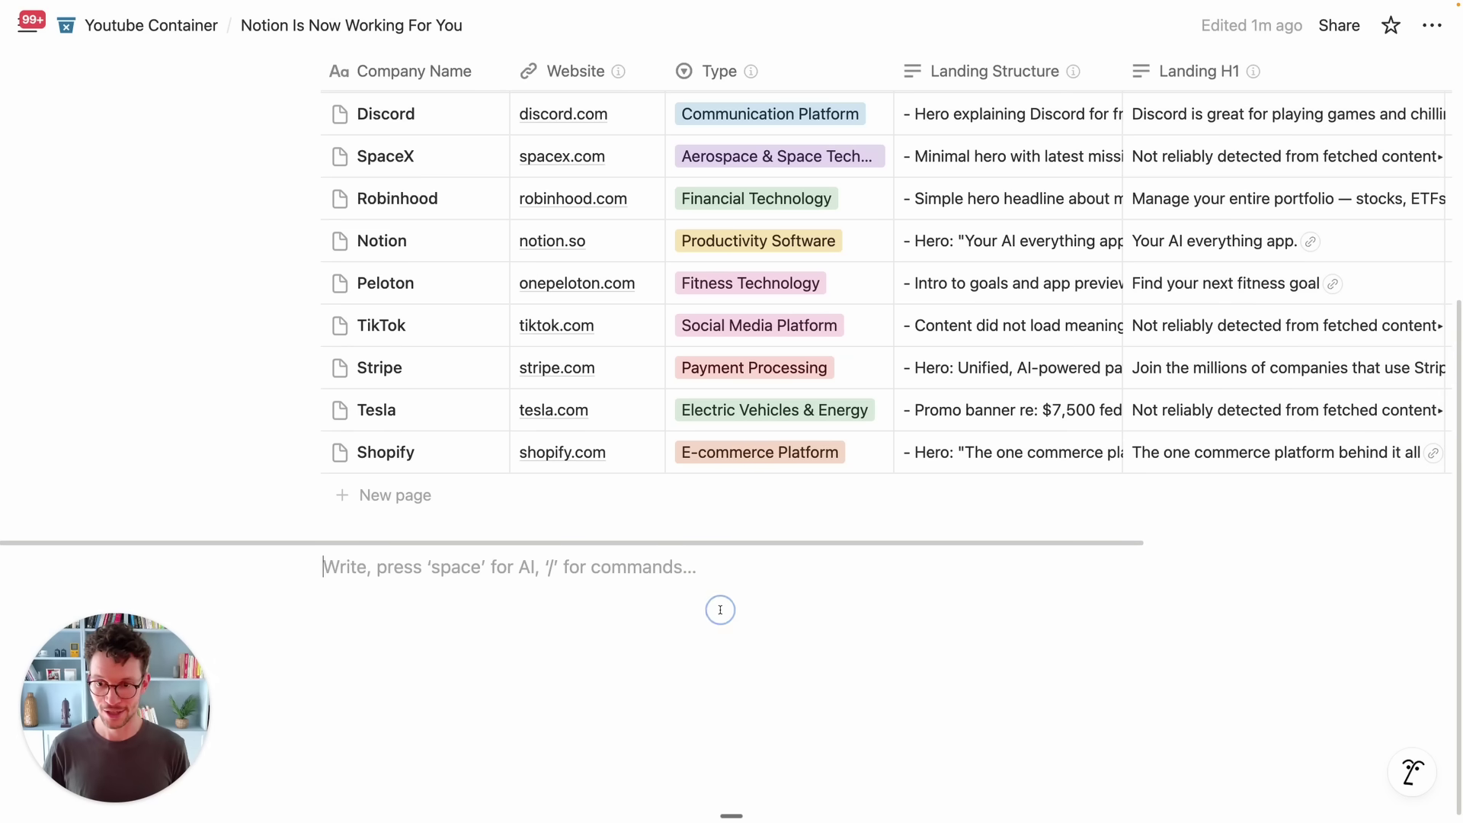
pyautogui.press('space')
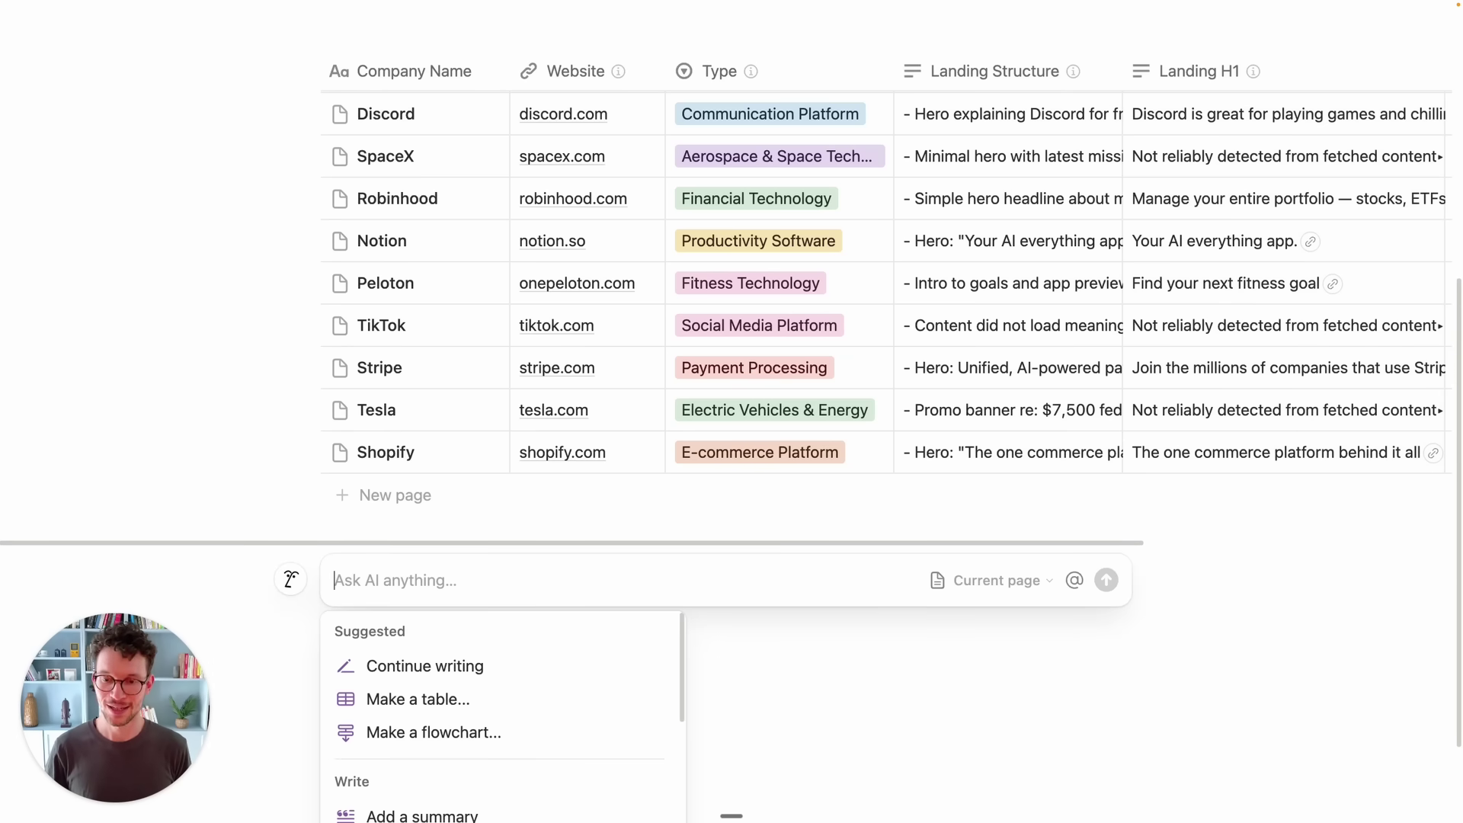
pyautogui.press('Escape')
# Open and dismiss the workspace search, and open the AI chat from the CRM page.
pyautogui.press('super+p')
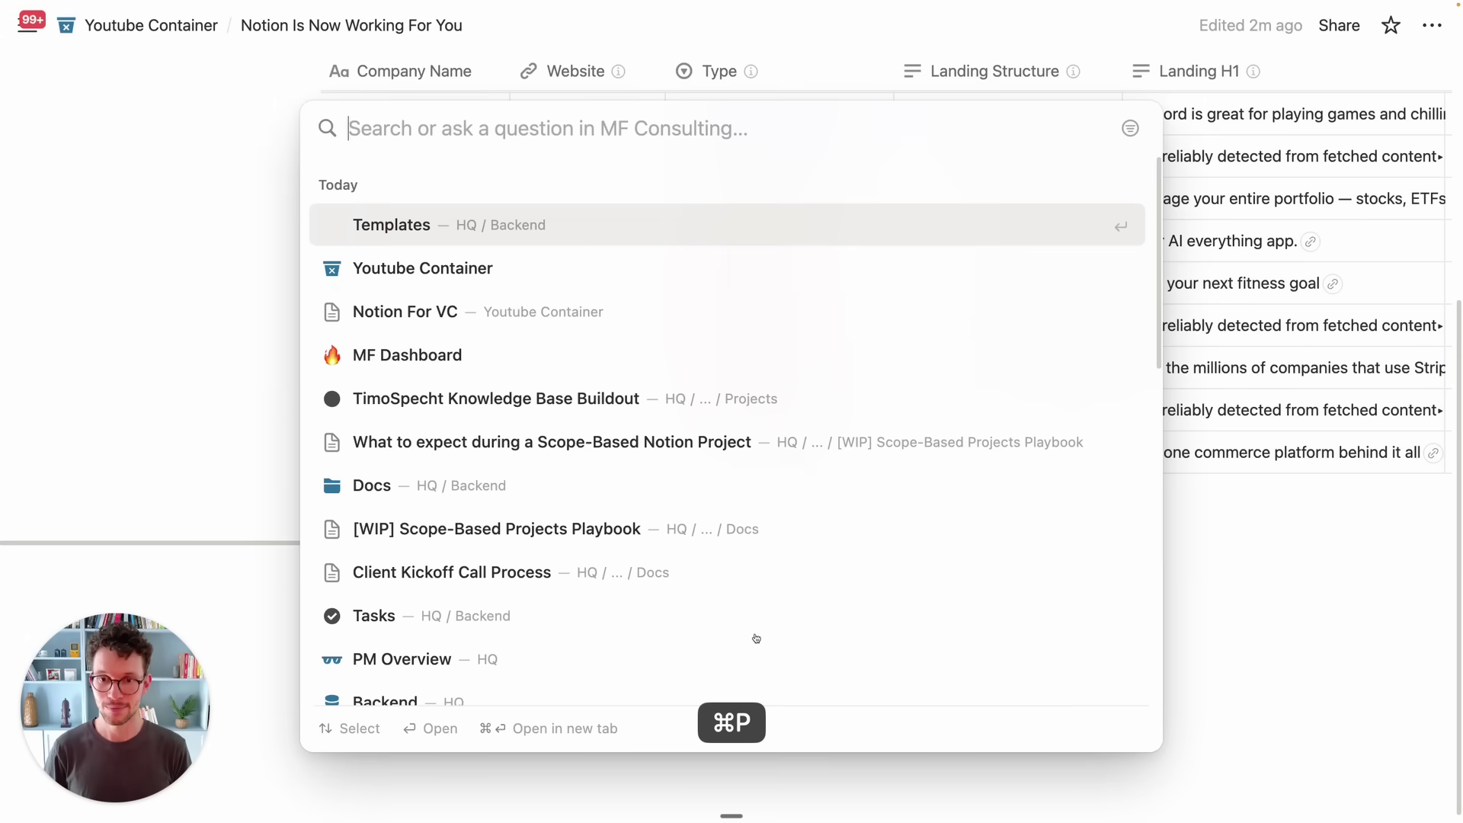
pyautogui.click(261, 316)
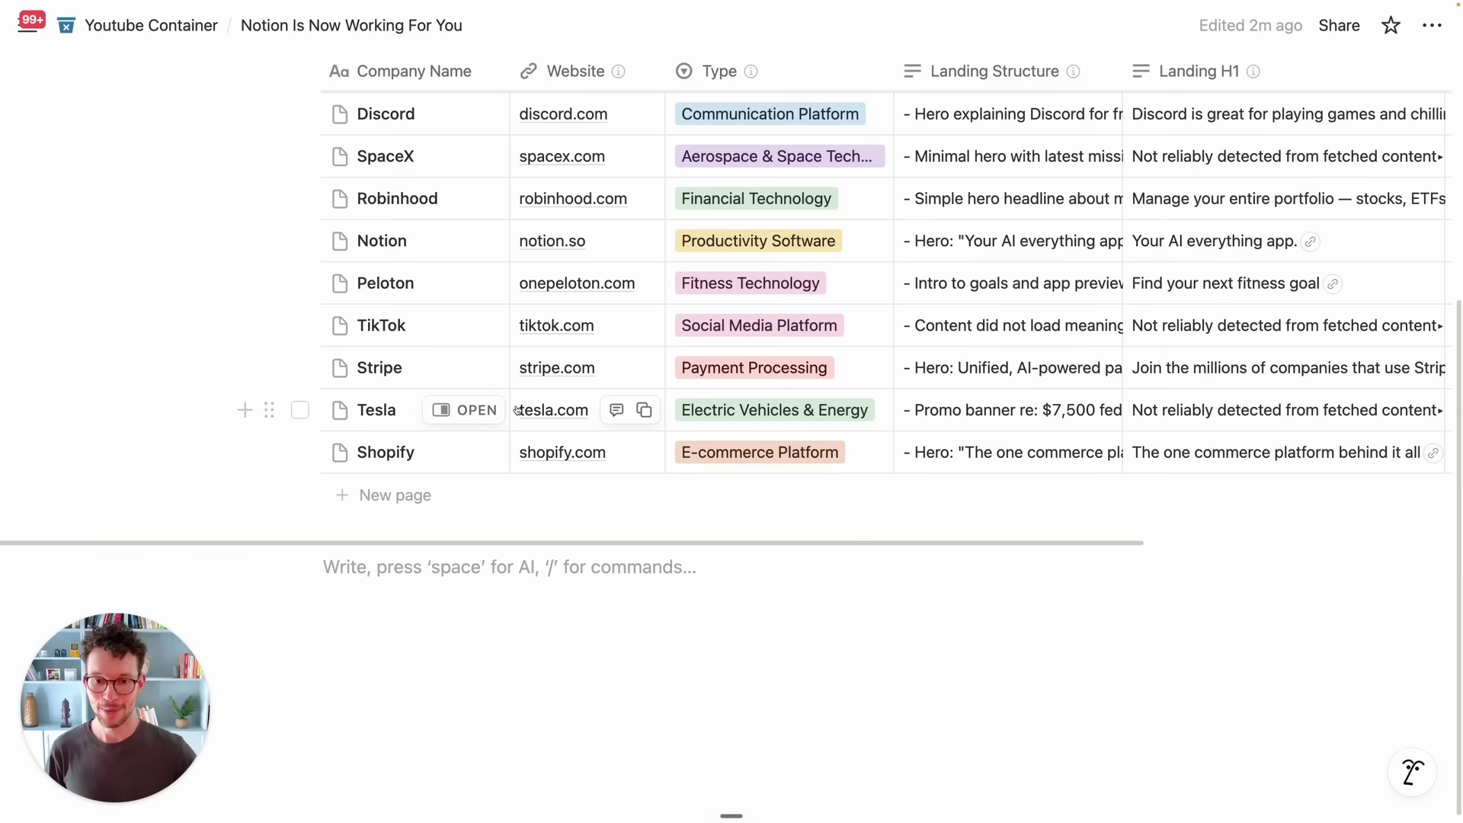
pyautogui.click(1407, 770)
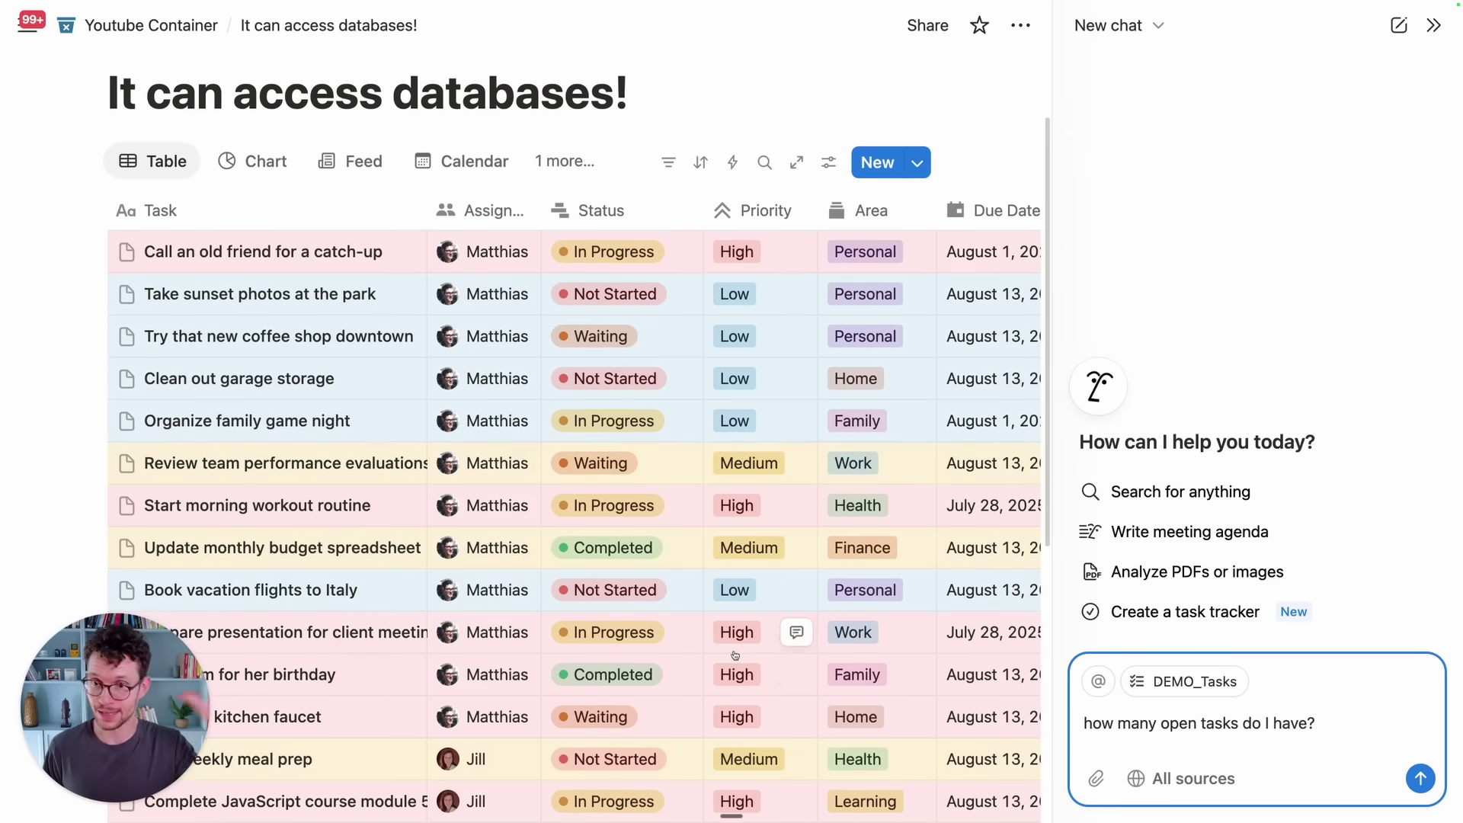
# Send the AI the question "how many open tasks do I have?" with DEMO_Tasks as context.
pyautogui.scroll(-2, 743, 648)
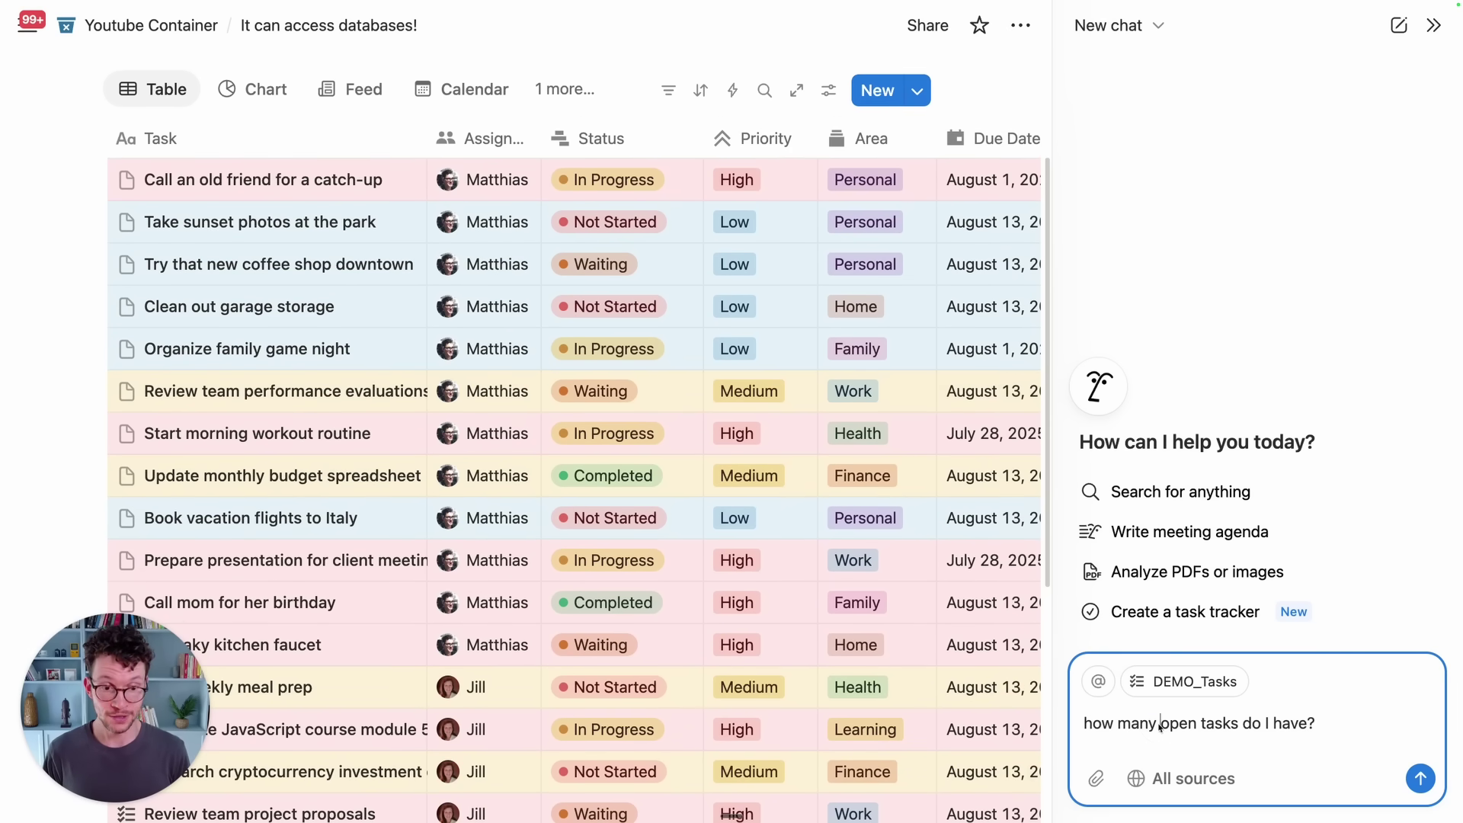
pyautogui.press('Return')
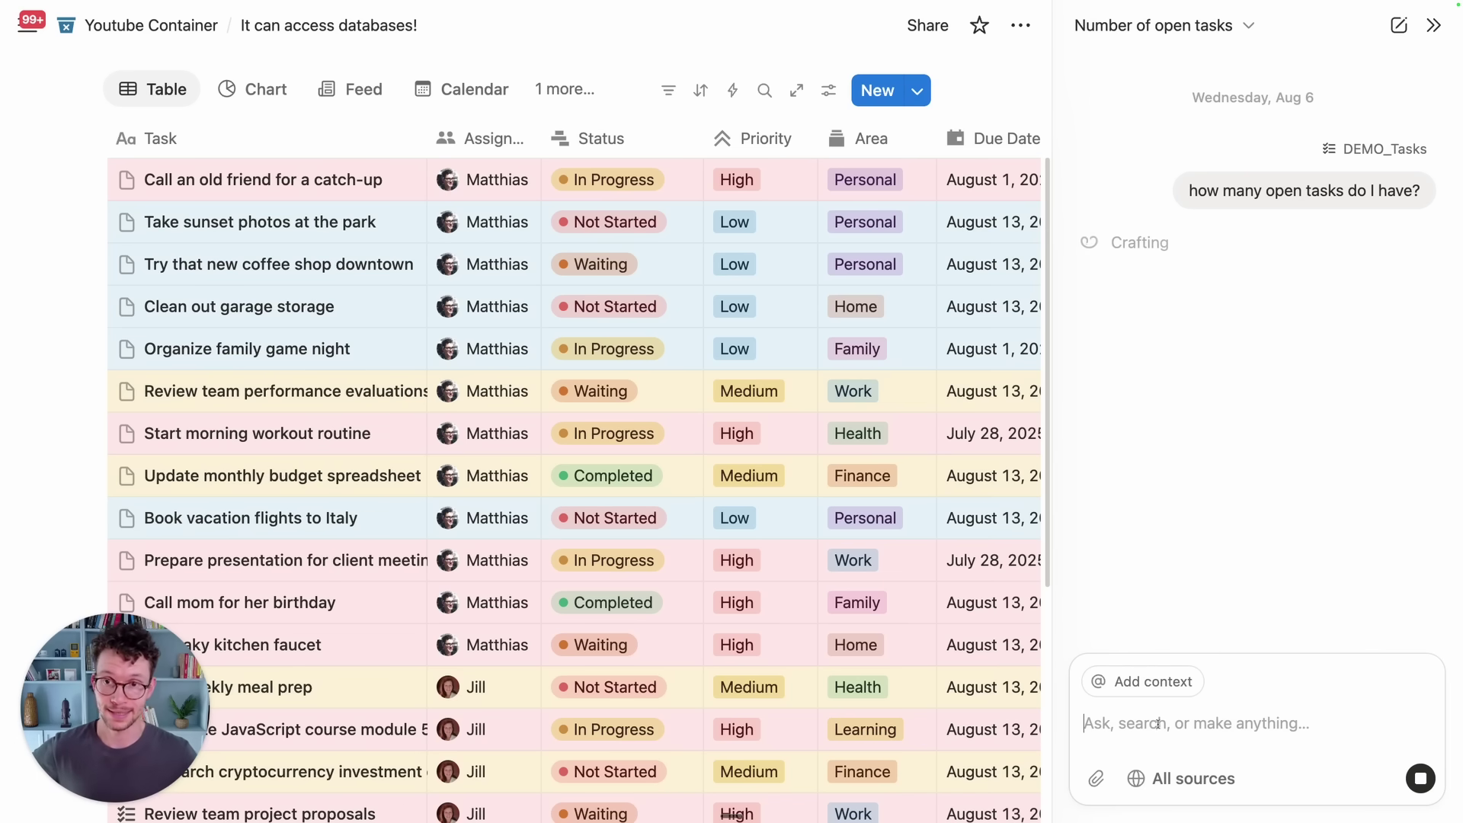
# Check the open tasks per assignee in the task database's Chart view, and return to the Table view.
pyautogui.scroll(3, 457, 221)
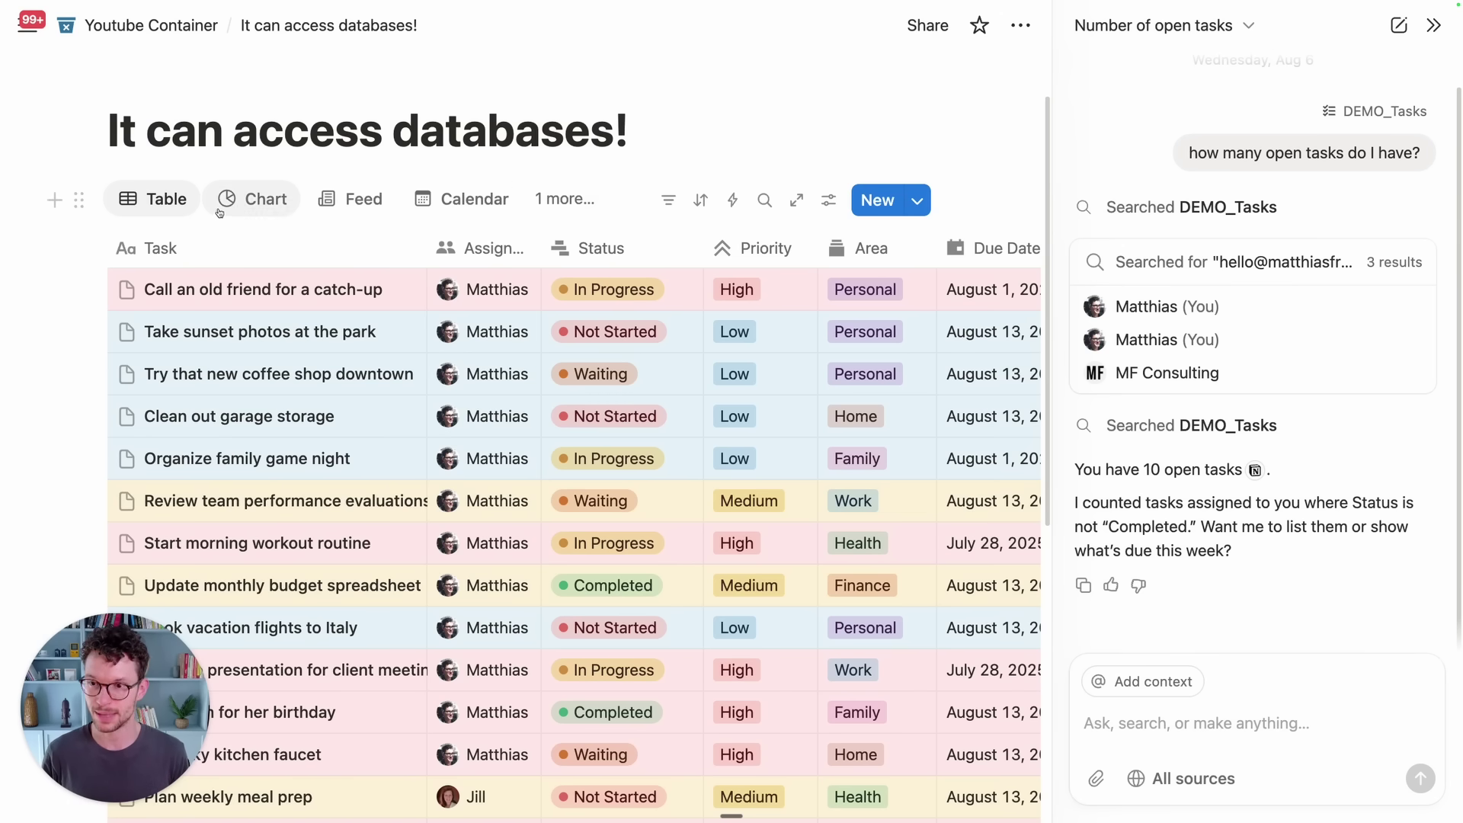
pyautogui.click(249, 209)
pyautogui.scroll(-1, 614, 523)
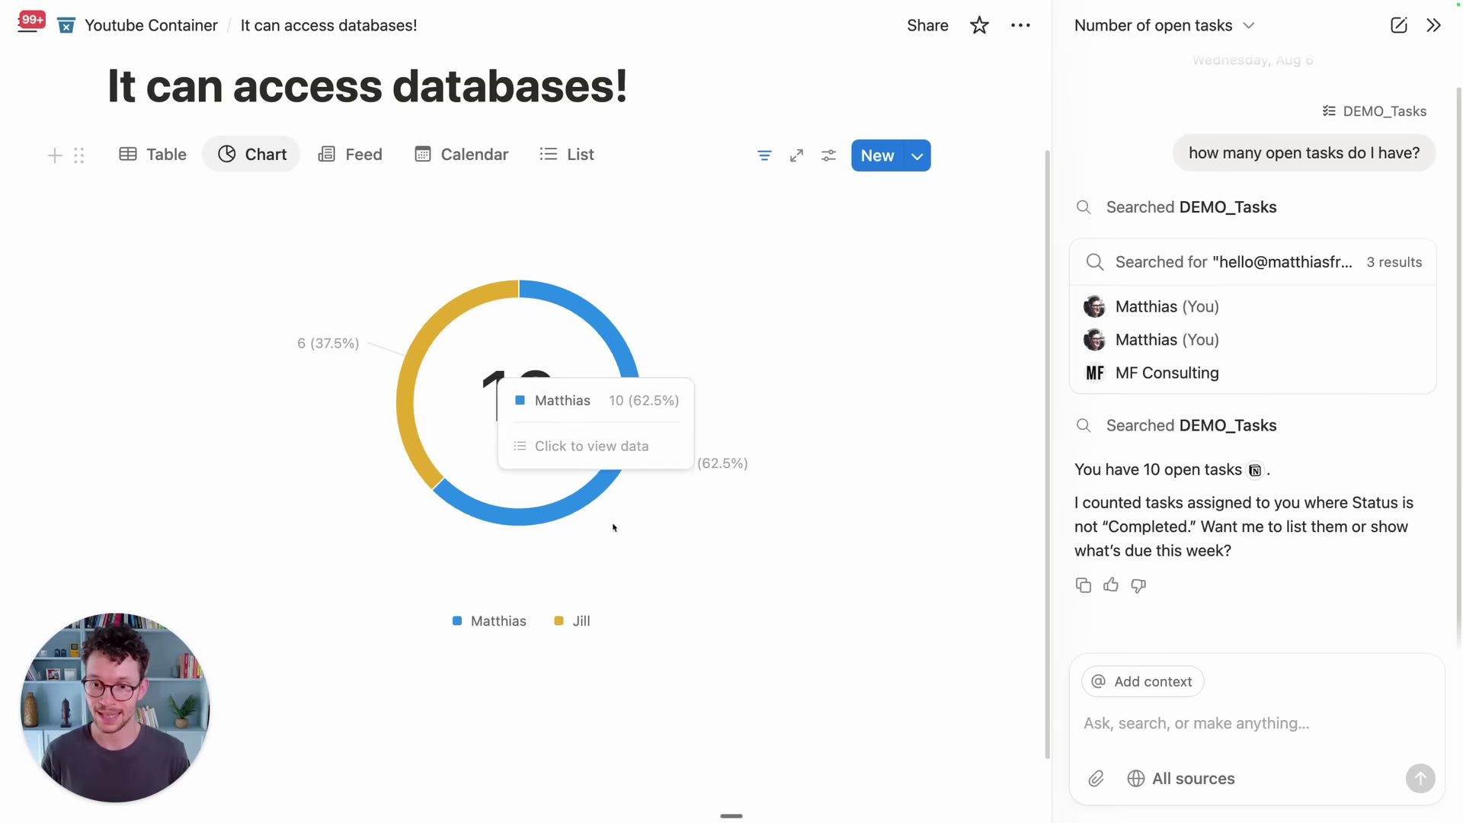
pyautogui.moveTo(638, 435)
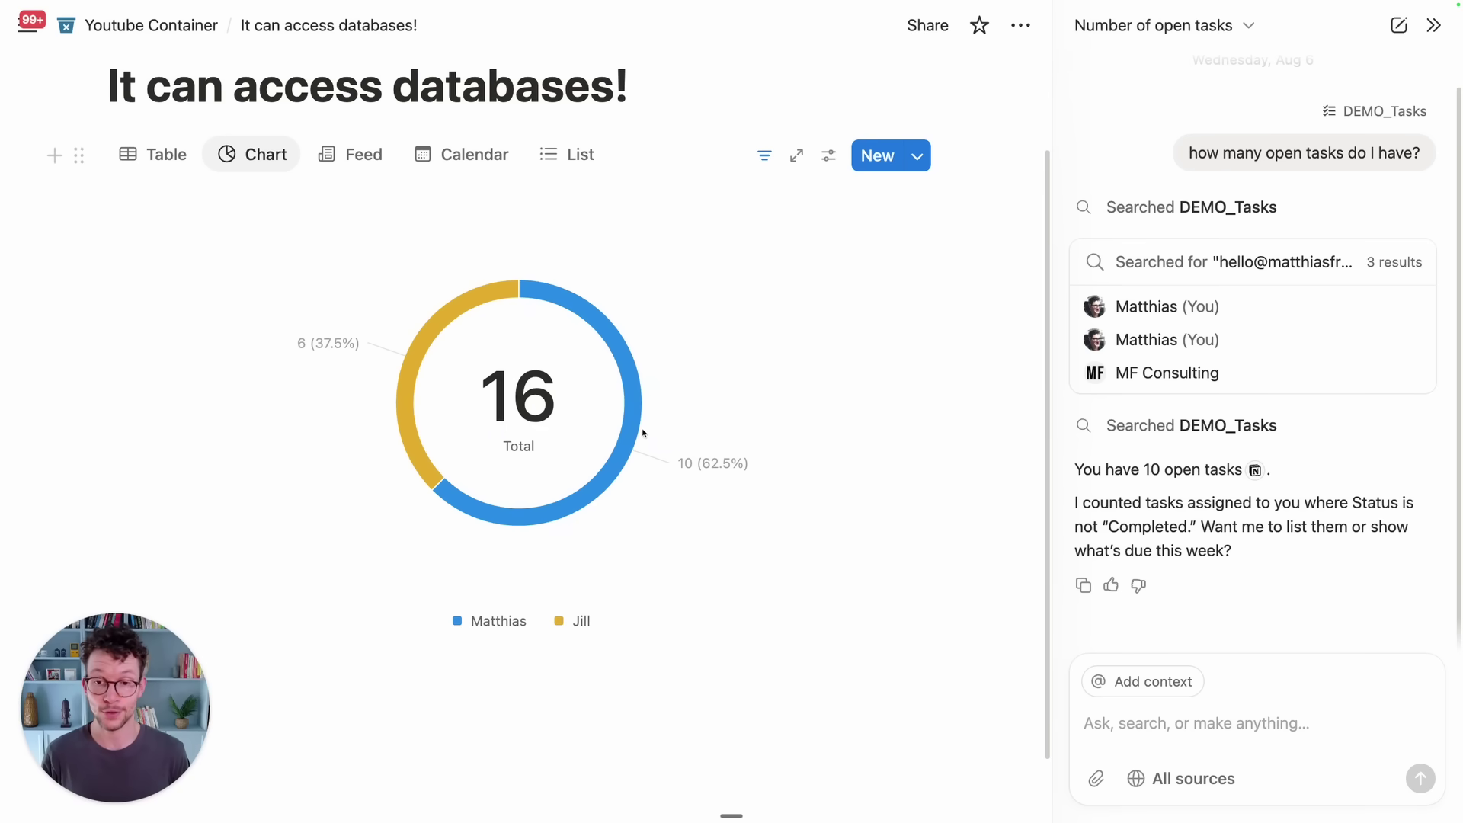
pyautogui.click(160, 154)
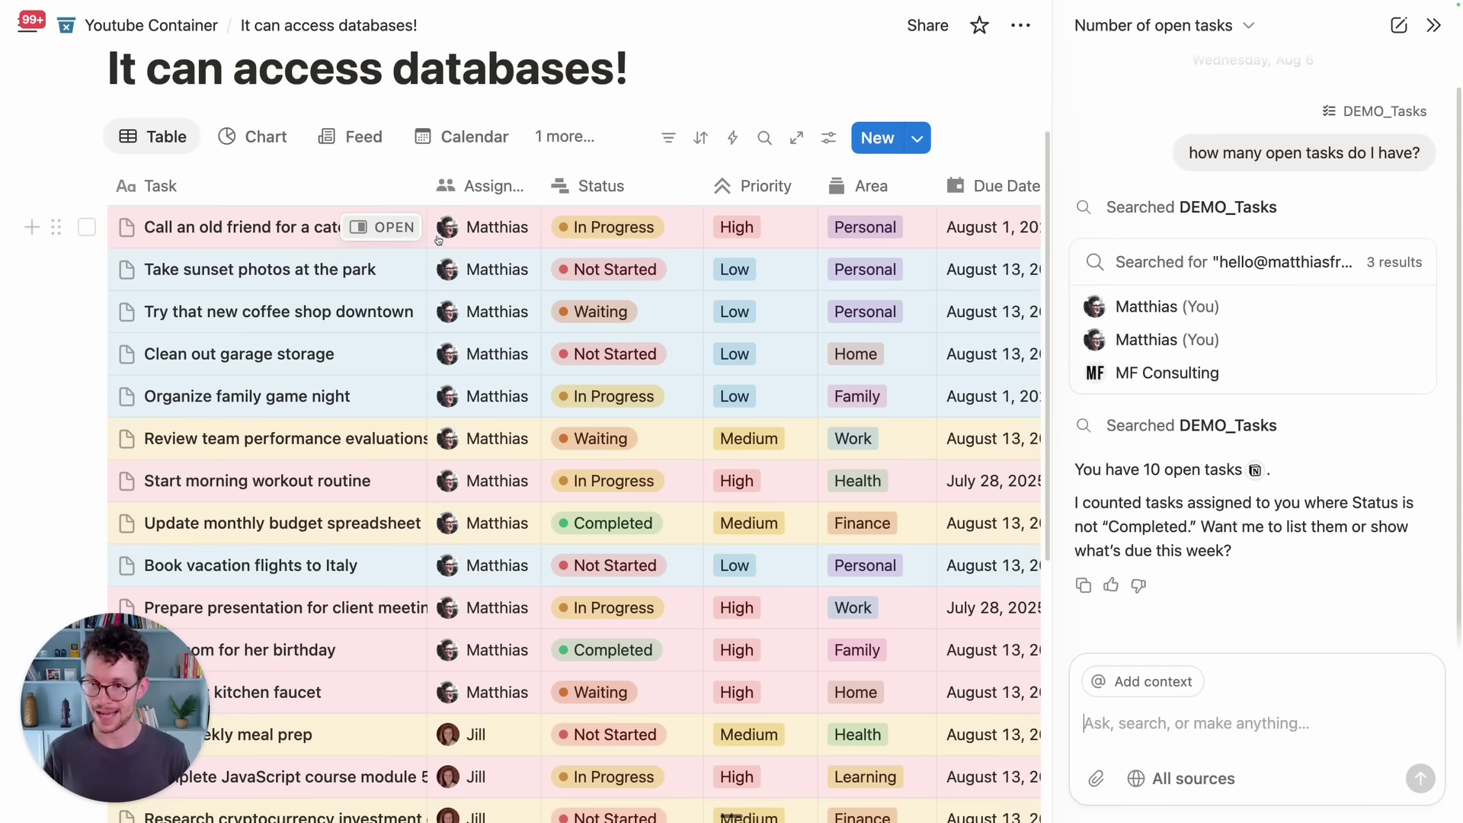
# Draft the AI request "please, can you push the due dates for overdue tasks assigned to me to tomorrow?" without sending it.
pyautogui.click(1144, 717)
pyautogui.write('please ')
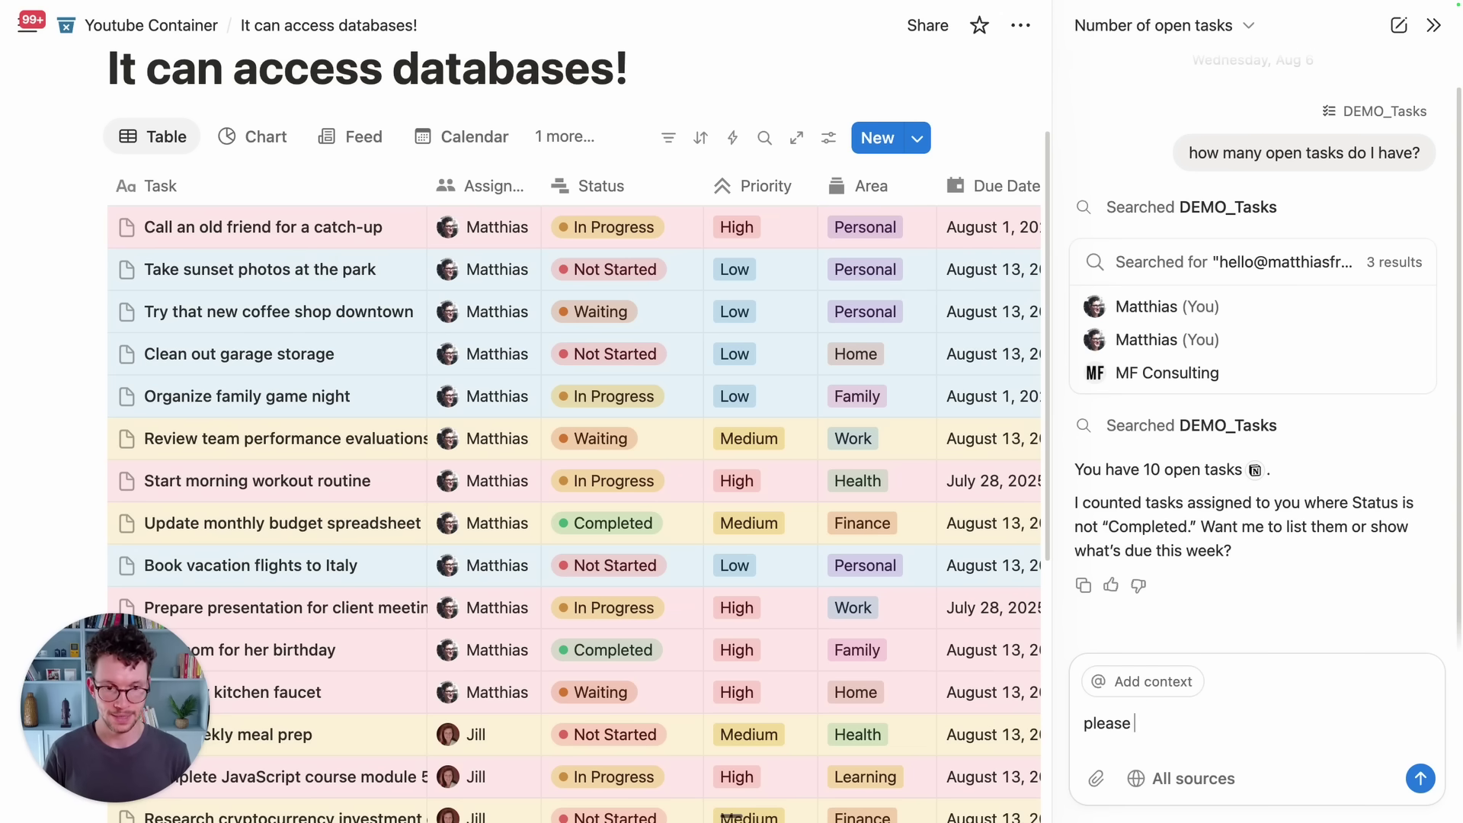
pyautogui.write(', can you')
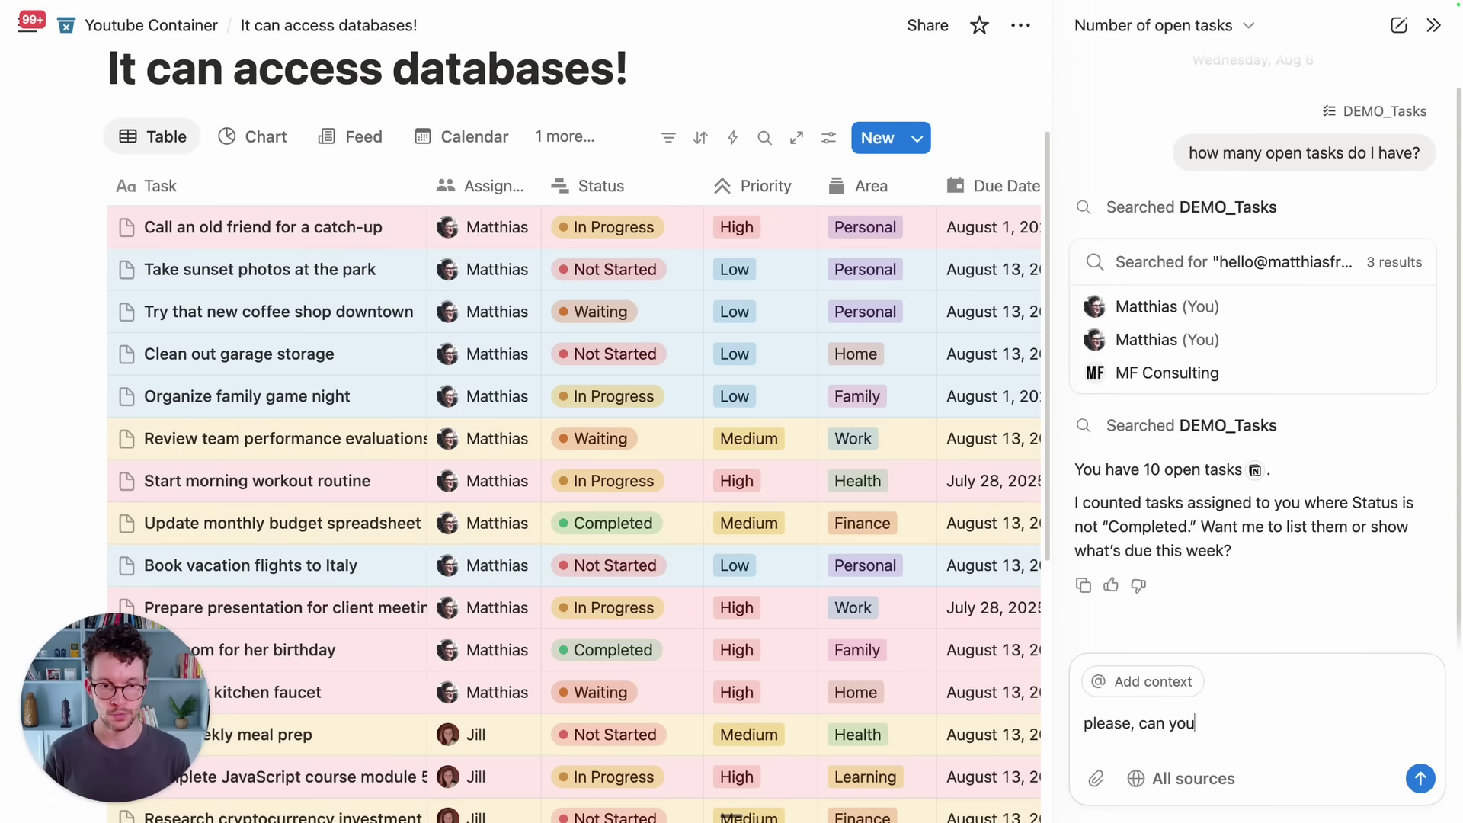
pyautogui.write(' push the due date')
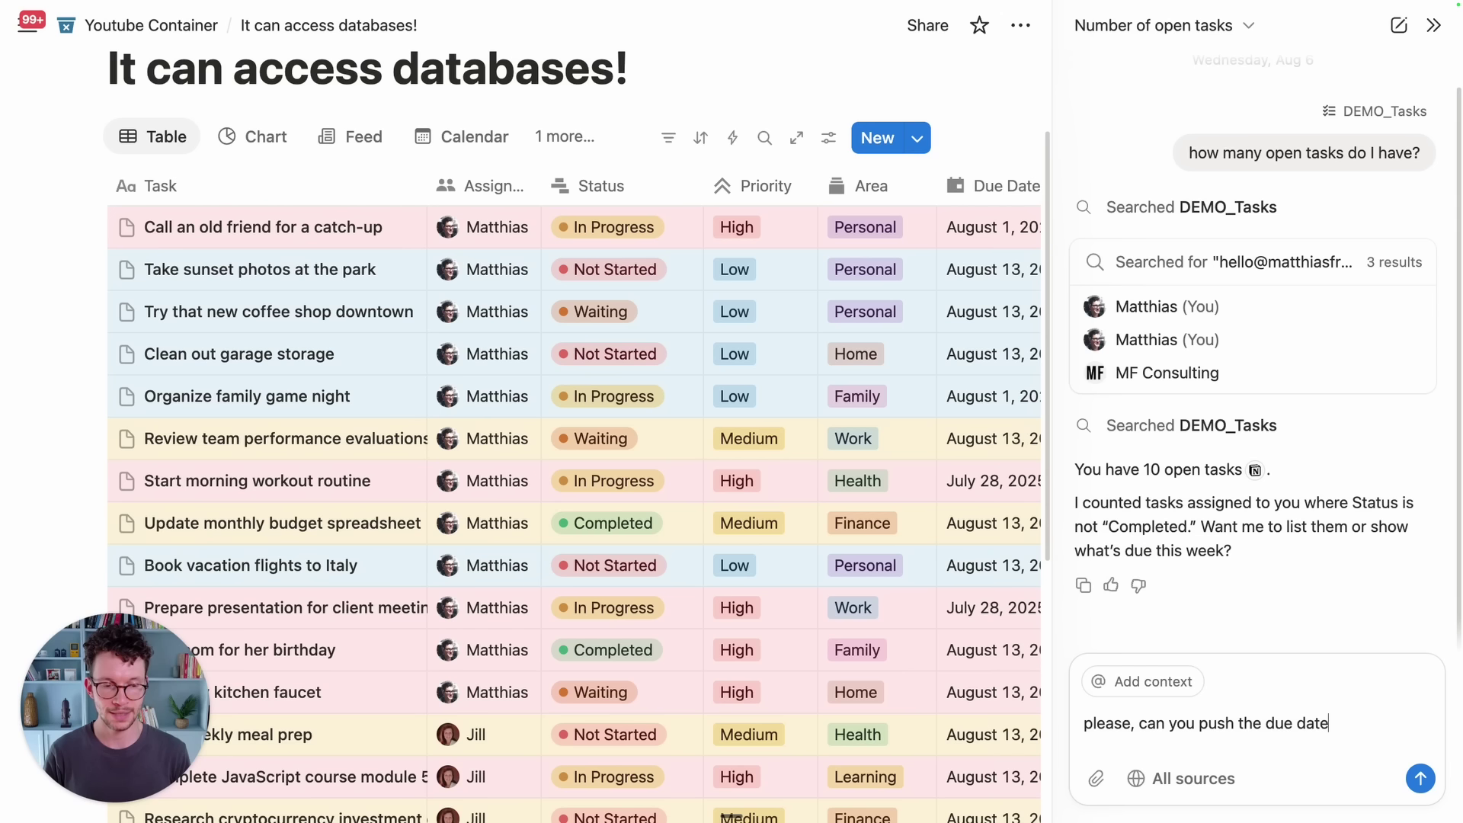
pyautogui.write('s for overdue ')
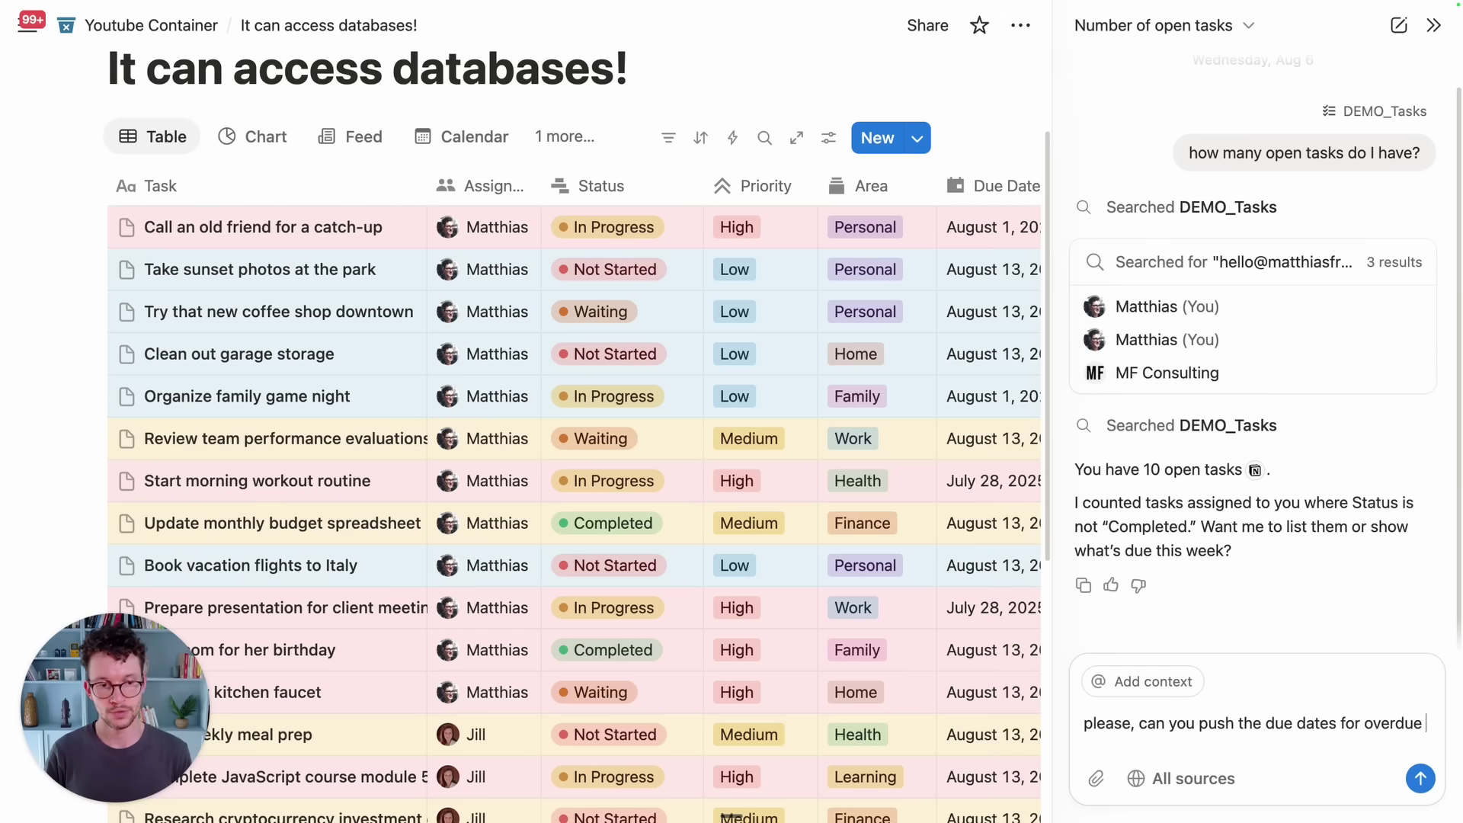
pyautogui.write('tasks assigned to m')
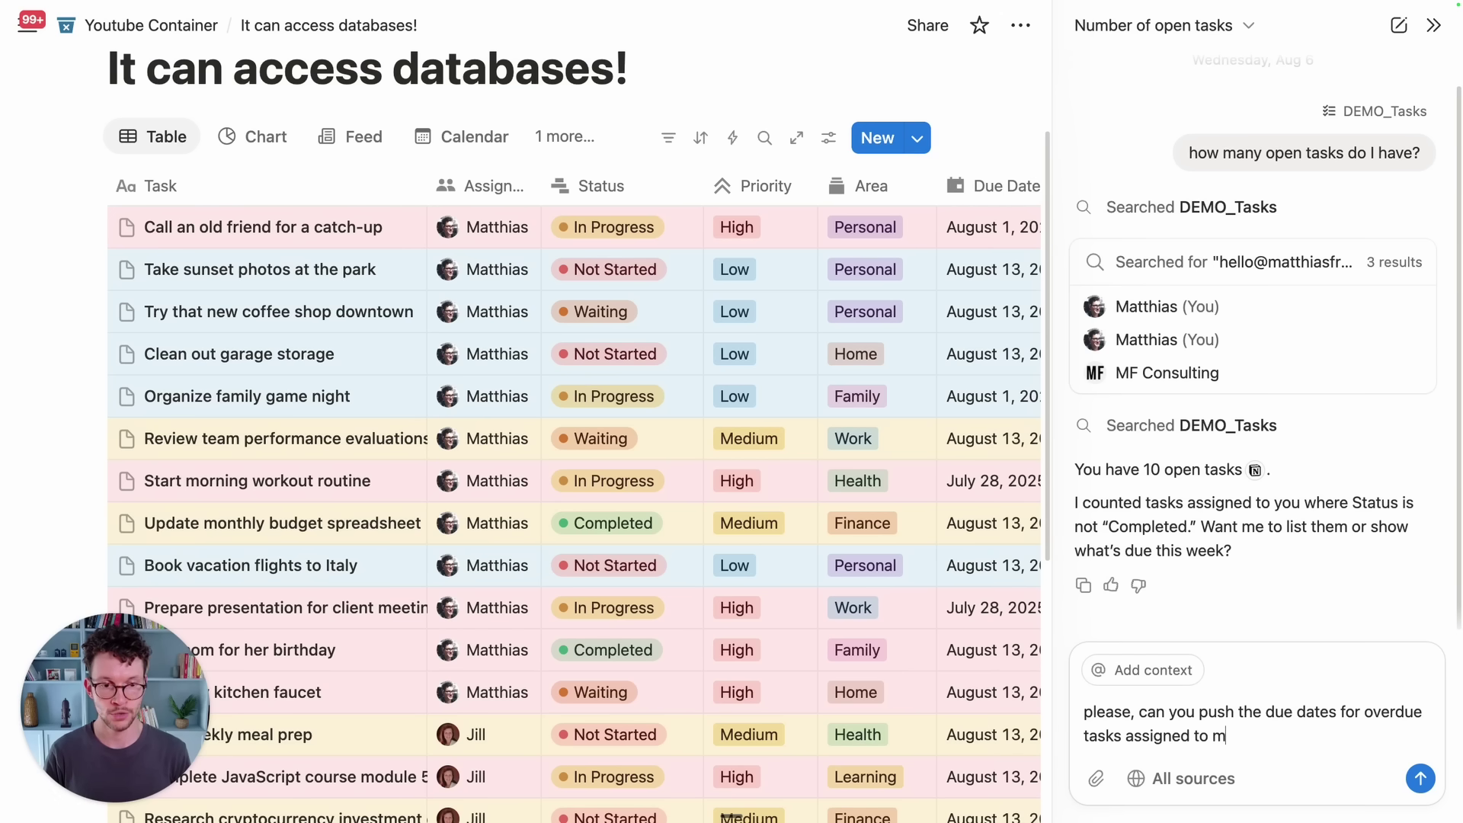
pyautogui.write('e to tomorrow')
pyautogui.write('?')
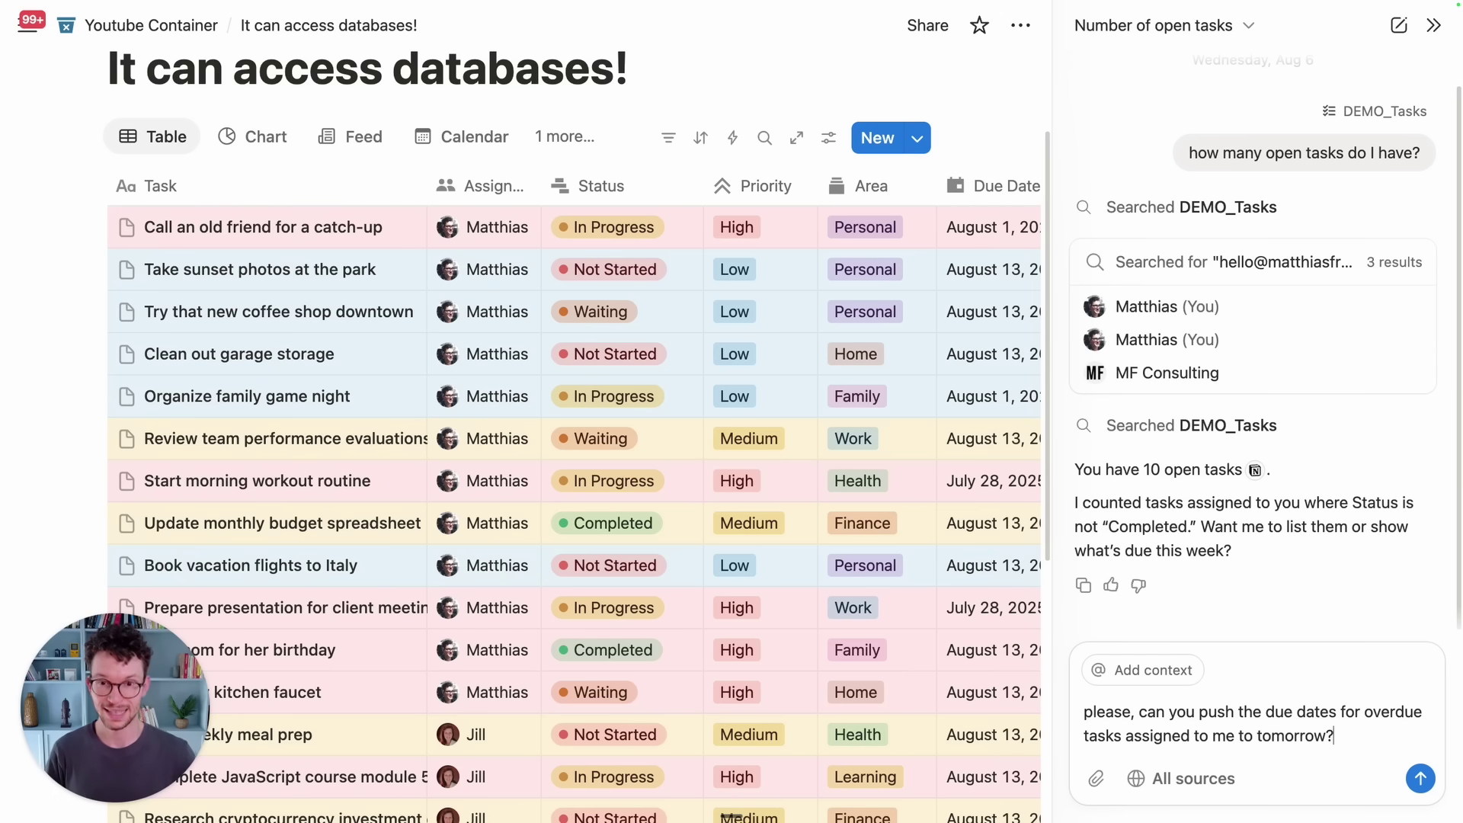
# Replace the assignee of the task "Call an old friend for a catch-up" with the other team member in the task table.
pyautogui.click(470, 240)
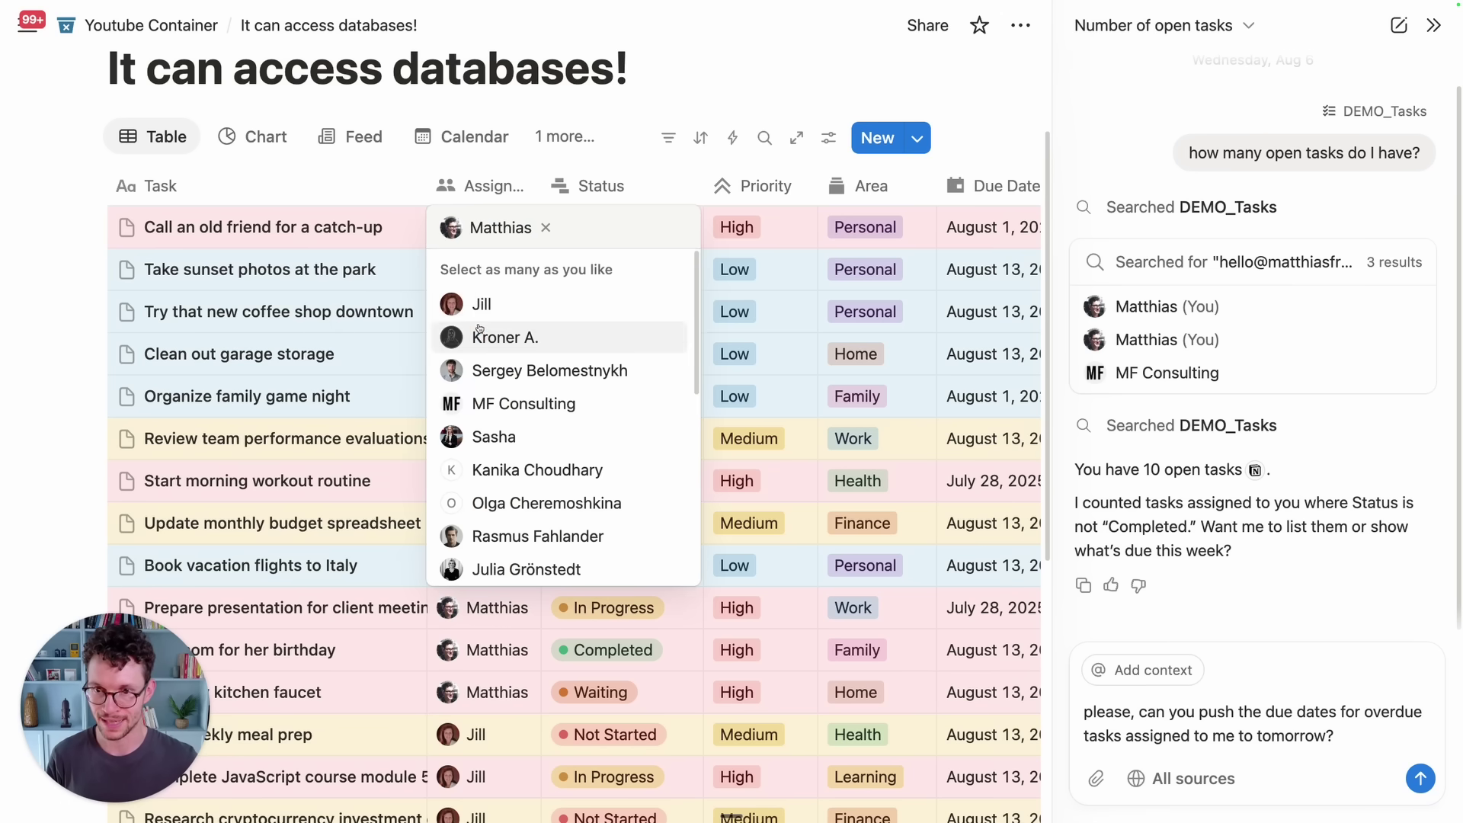
pyautogui.click(478, 306)
pyautogui.press('Escape')
pyautogui.click(492, 226)
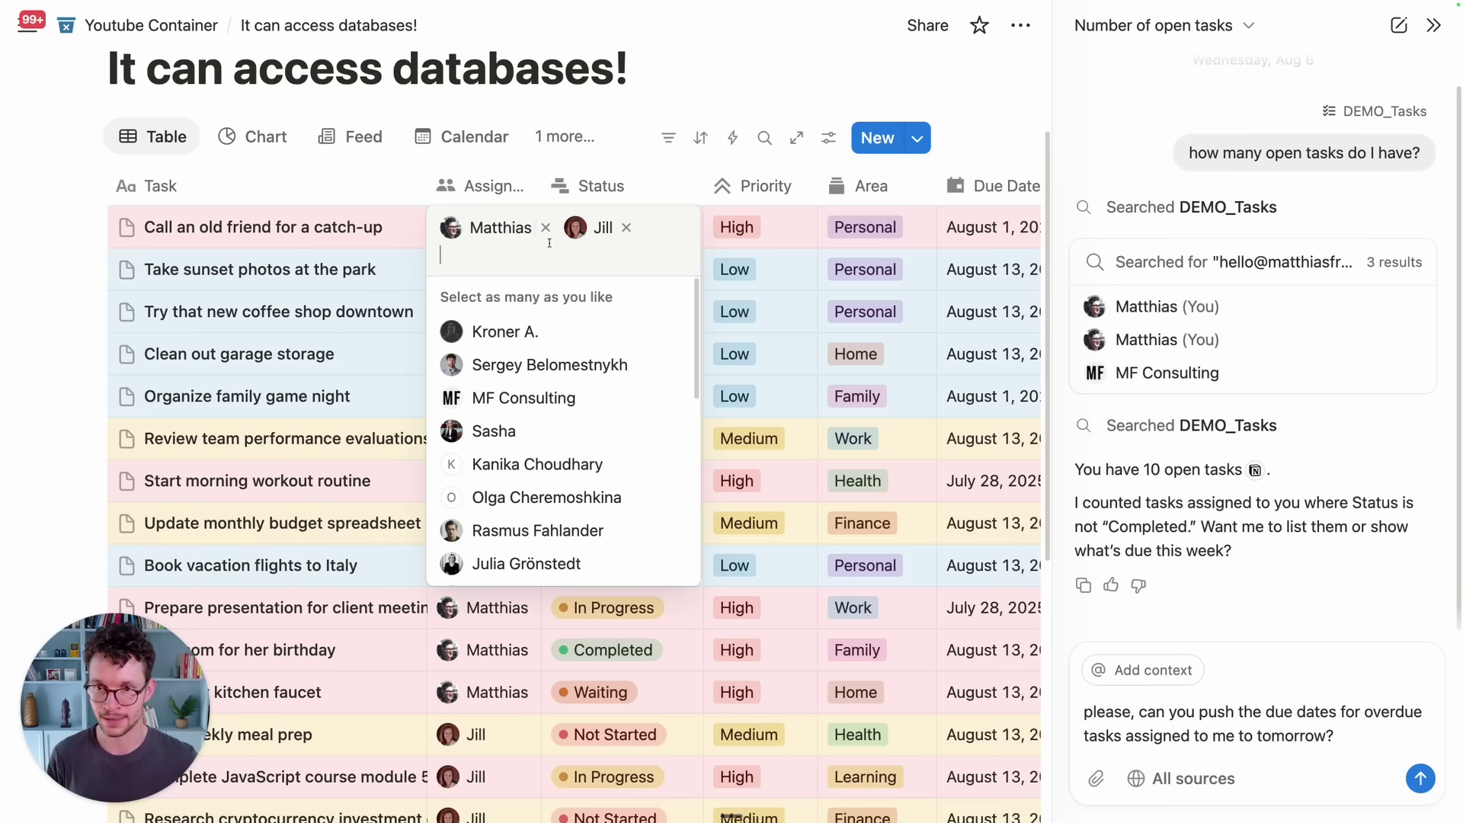
pyautogui.click(549, 227)
pyautogui.click(581, 187)
# Send the drafted request about pushing overdue due dates to the AI.
pyautogui.click(1210, 723)
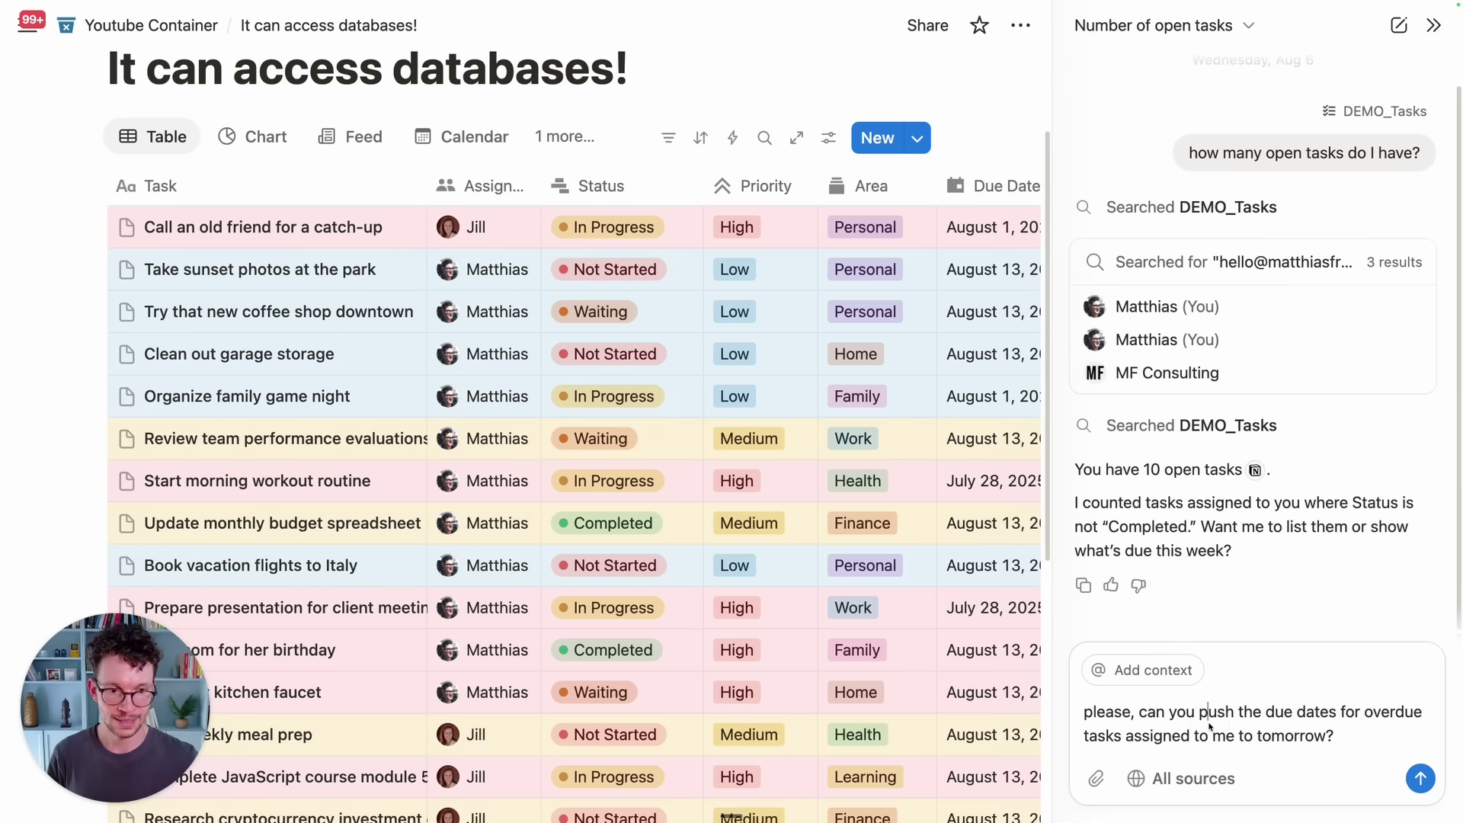
pyautogui.press('Return')
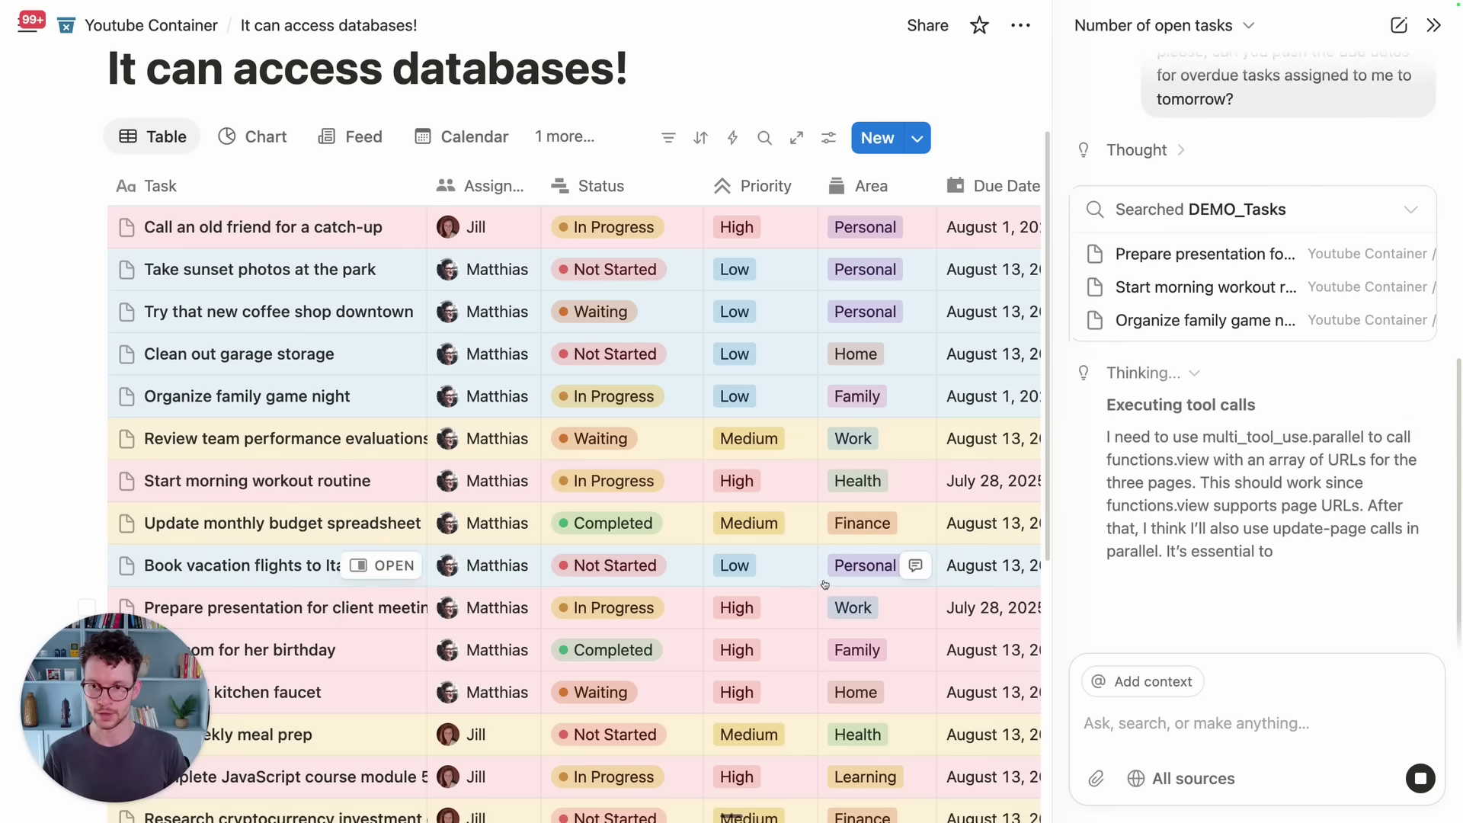
# Examine the Due Date column across the whole task table to see which tasks the AI rescheduled.
pyautogui.scroll(-3, 824, 584)
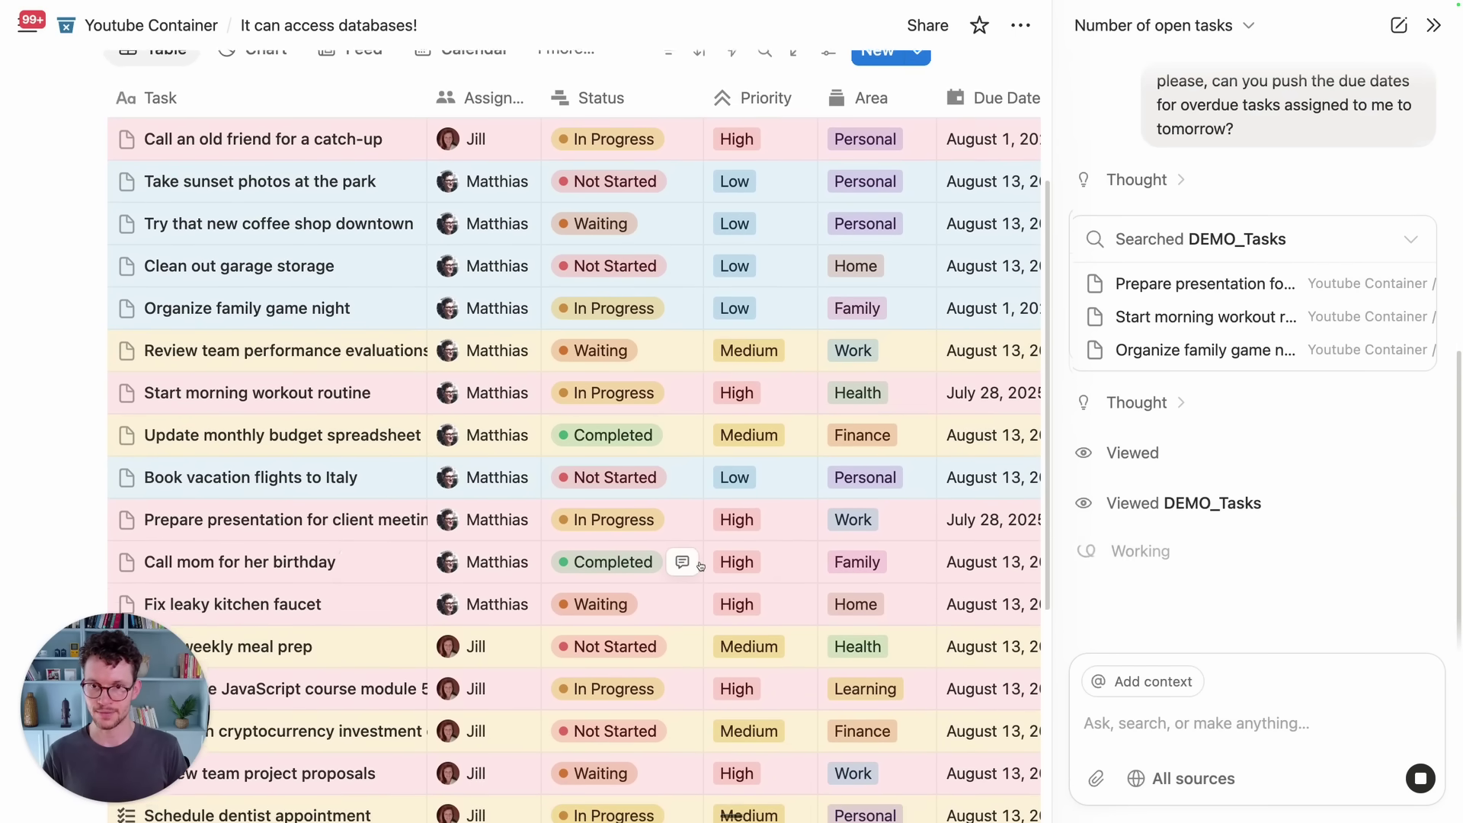
pyautogui.scroll(-2, 700, 565)
pyautogui.scroll(3, 705, 552)
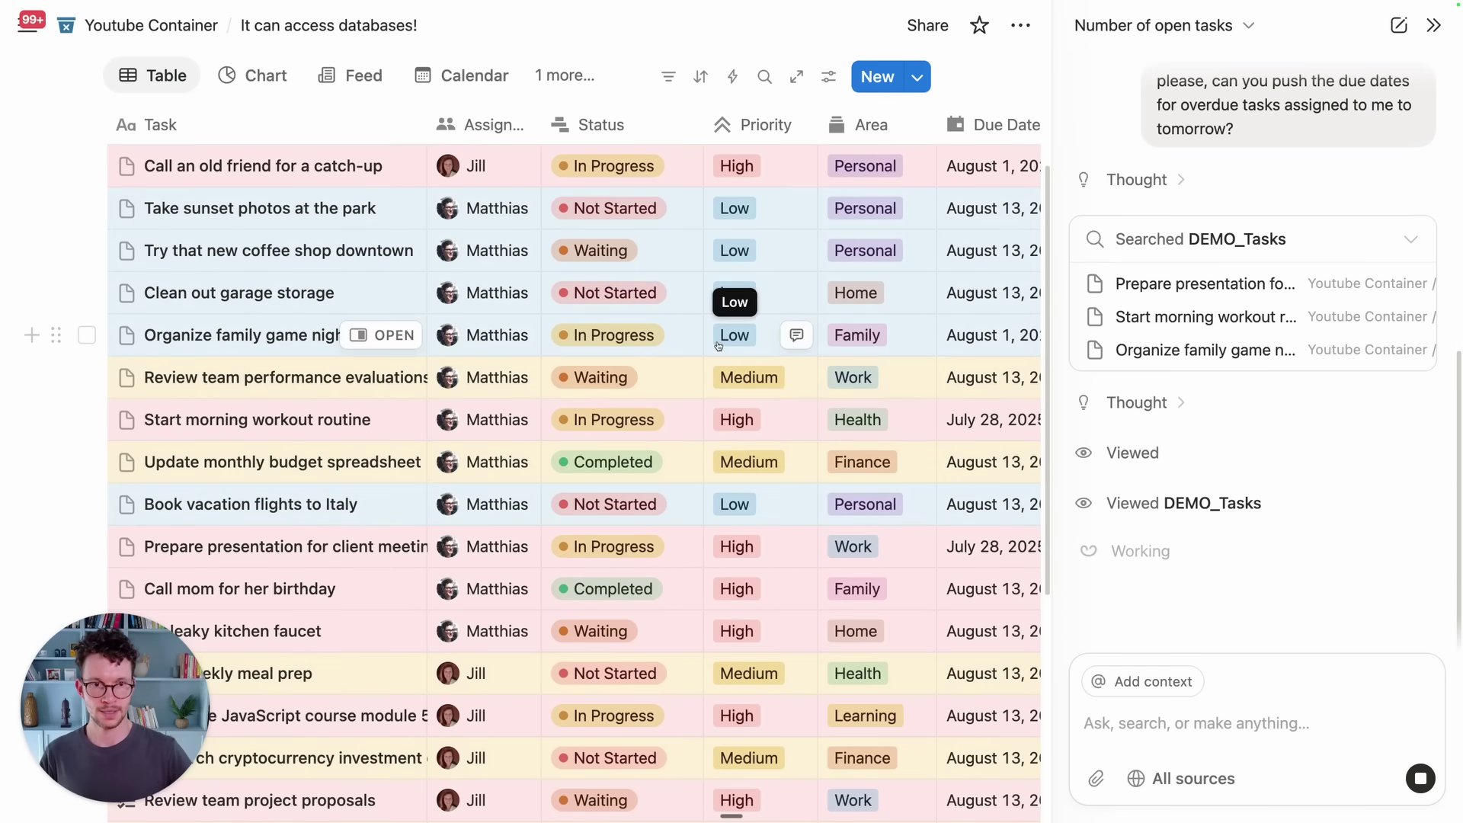
pyautogui.hscroll(2, 717, 342)
pyautogui.hscroll(3, 717, 344)
pyautogui.scroll(2, 717, 333)
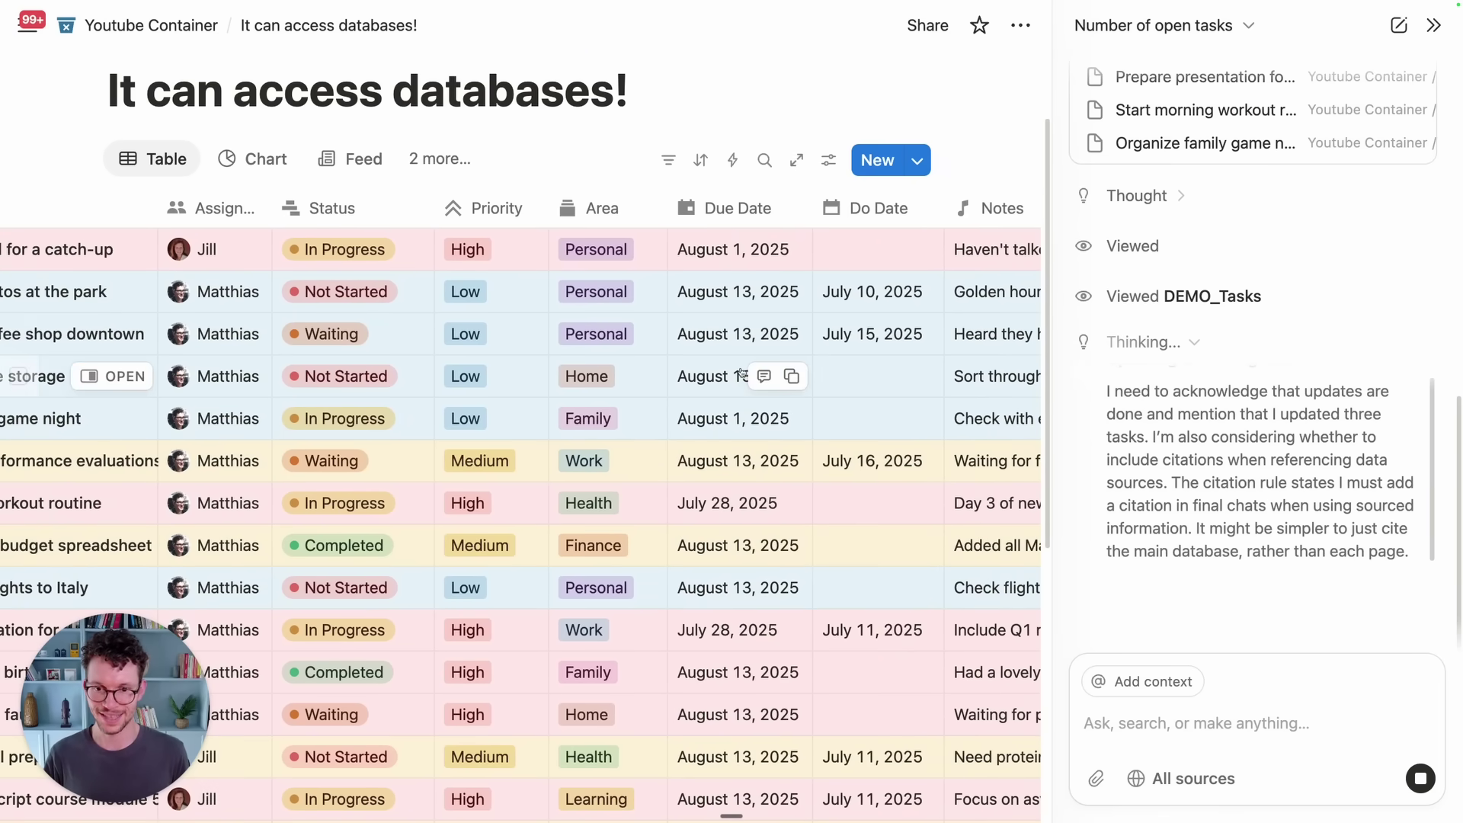
pyautogui.scroll(-1, 755, 386)
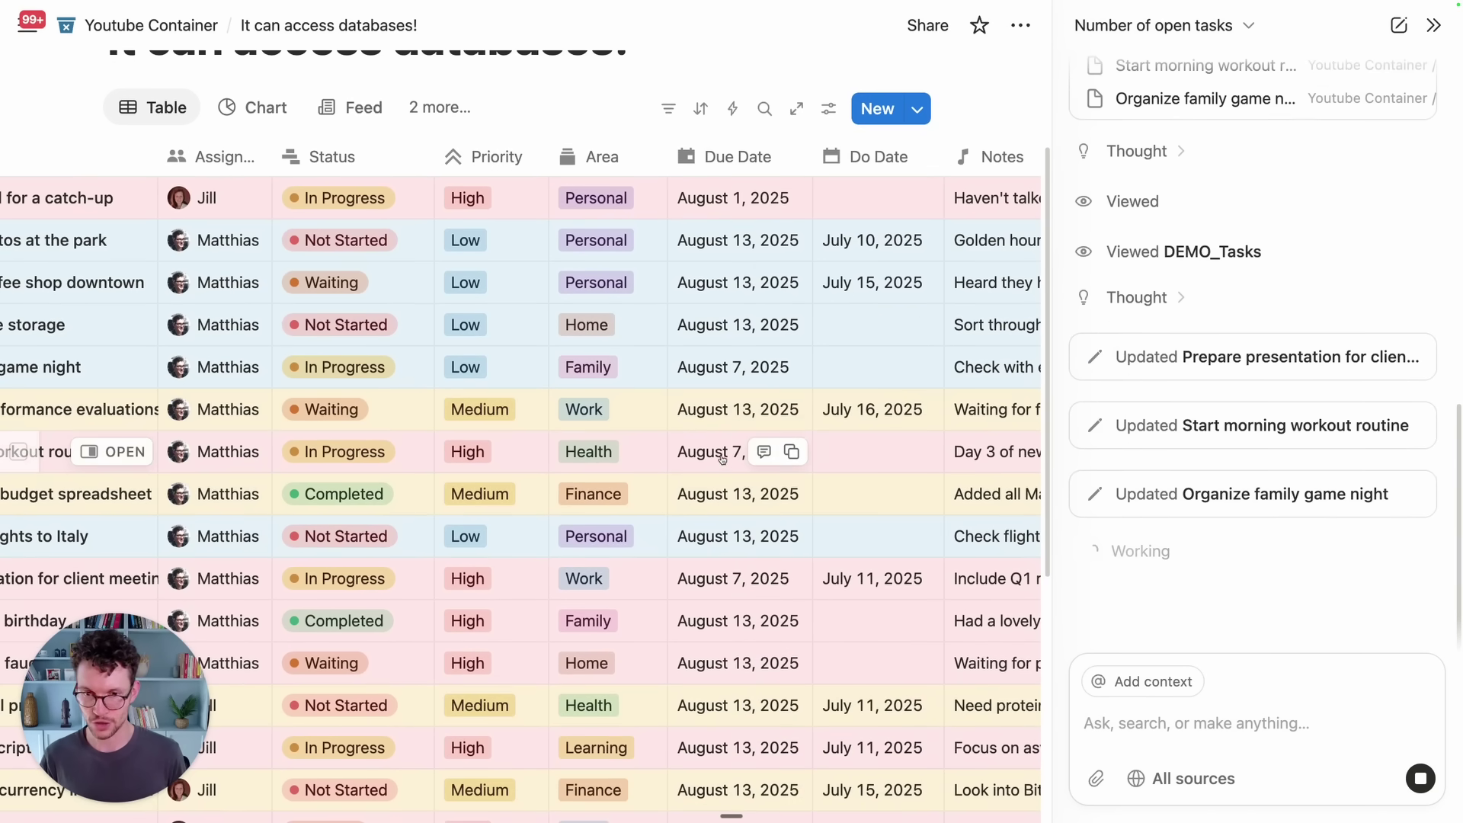
pyautogui.scroll(-1, 726, 464)
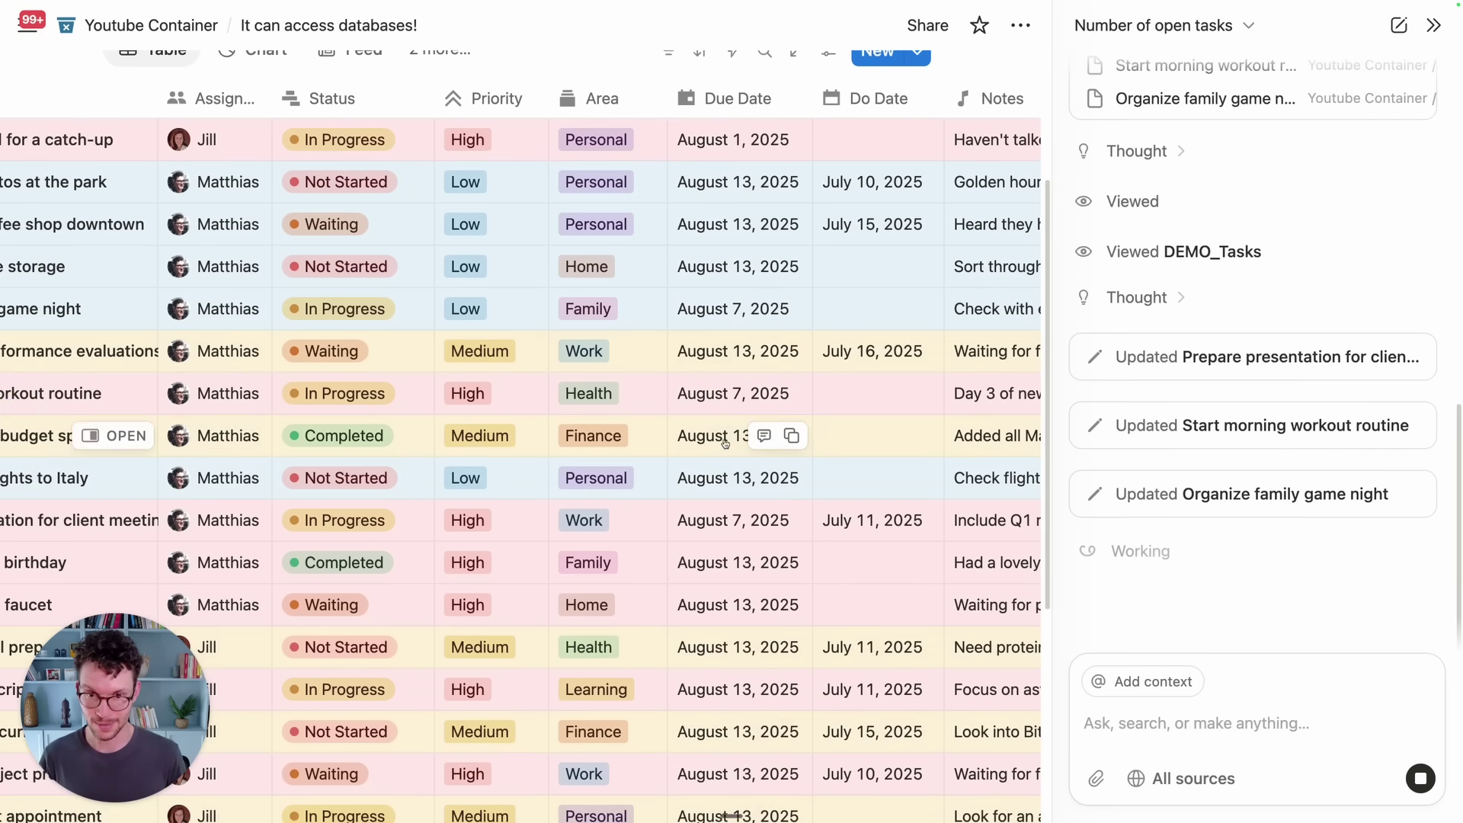
pyautogui.scroll(-1, 729, 410)
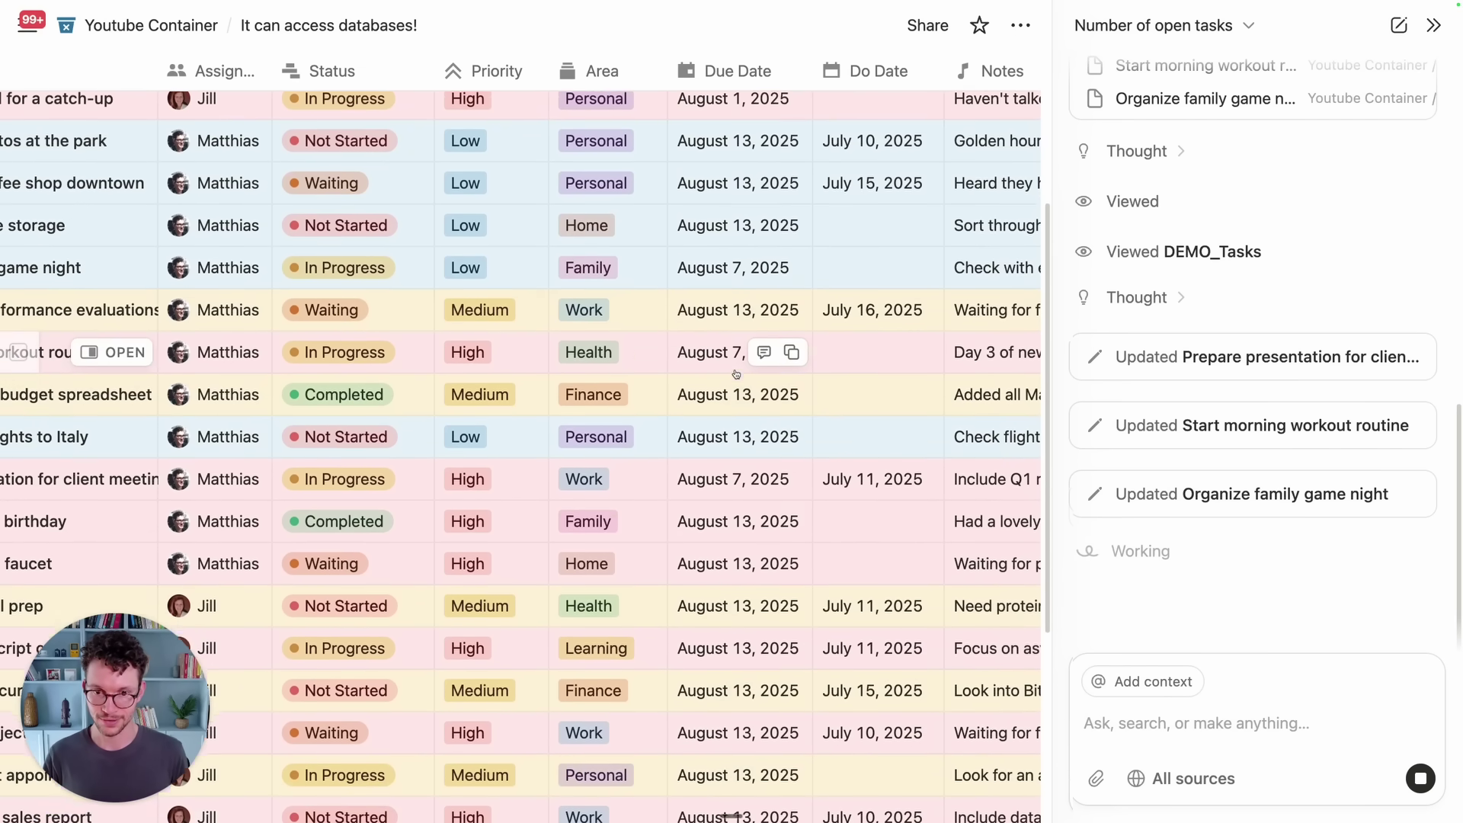
pyautogui.scroll(-2, 727, 427)
pyautogui.scroll(-4, 727, 435)
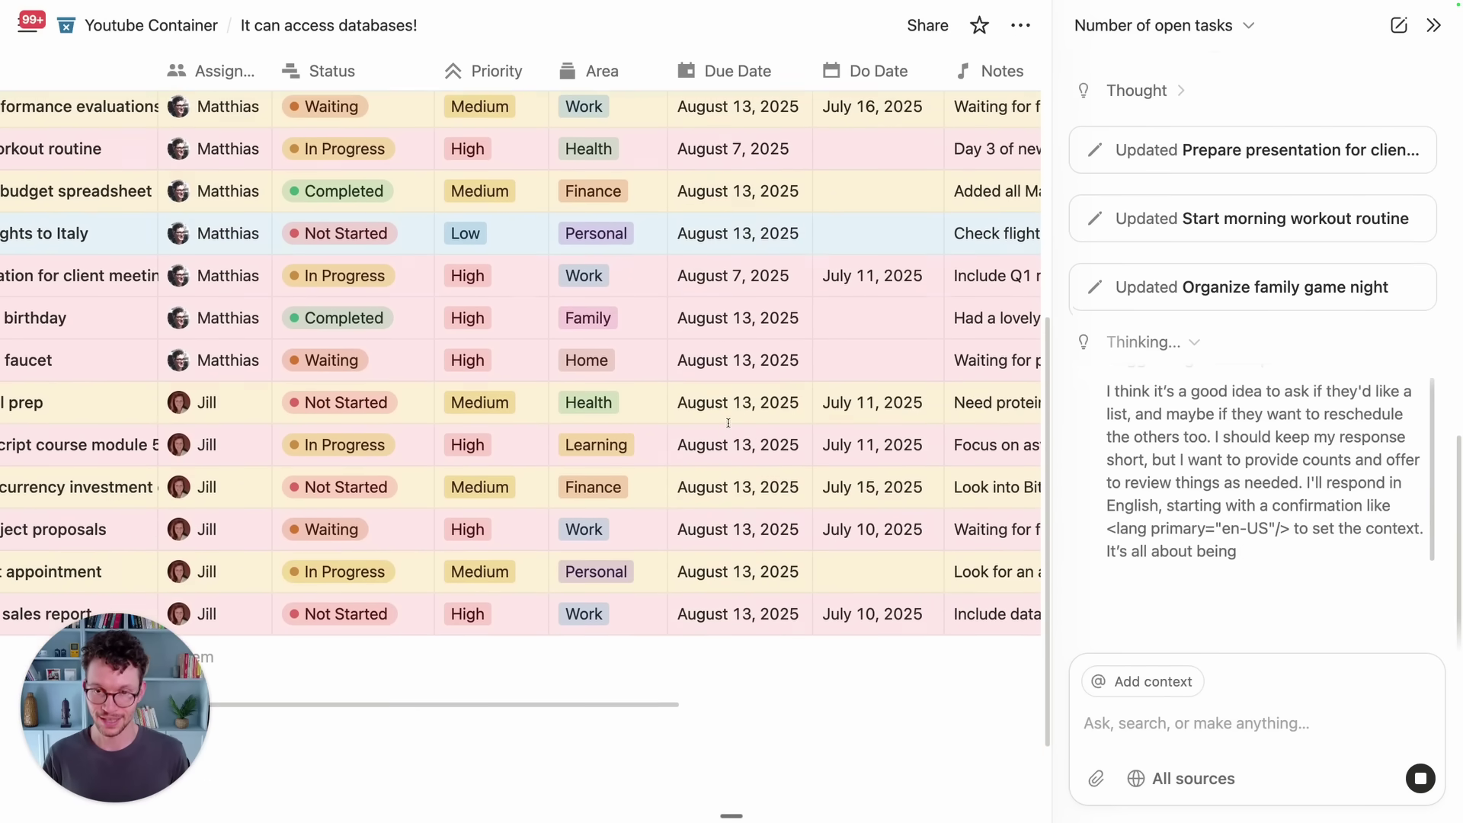
pyautogui.scroll(6, 730, 427)
pyautogui.hscroll(-5, 729, 428)
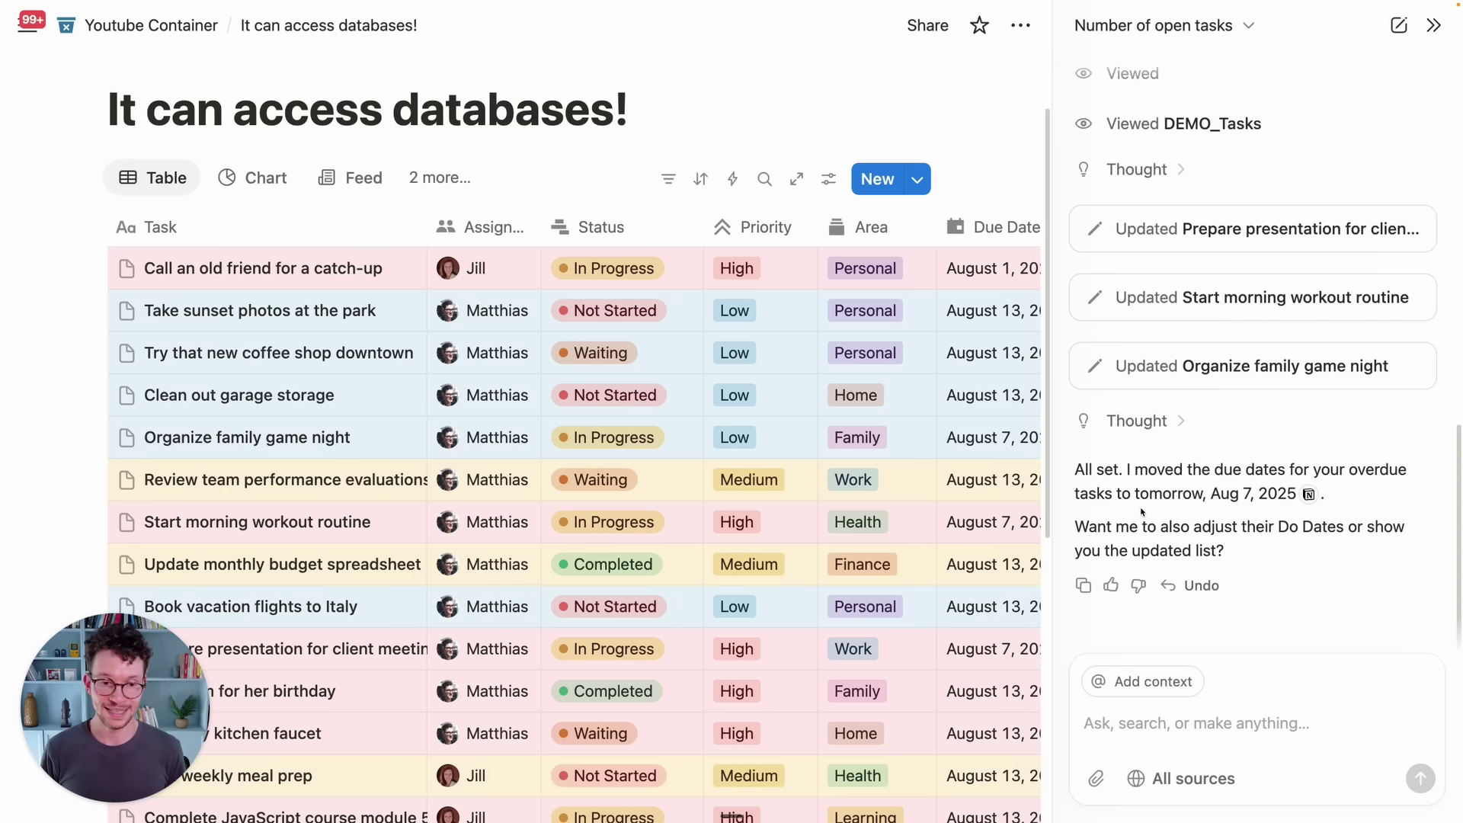
pyautogui.scroll(-2, 1025, 493)
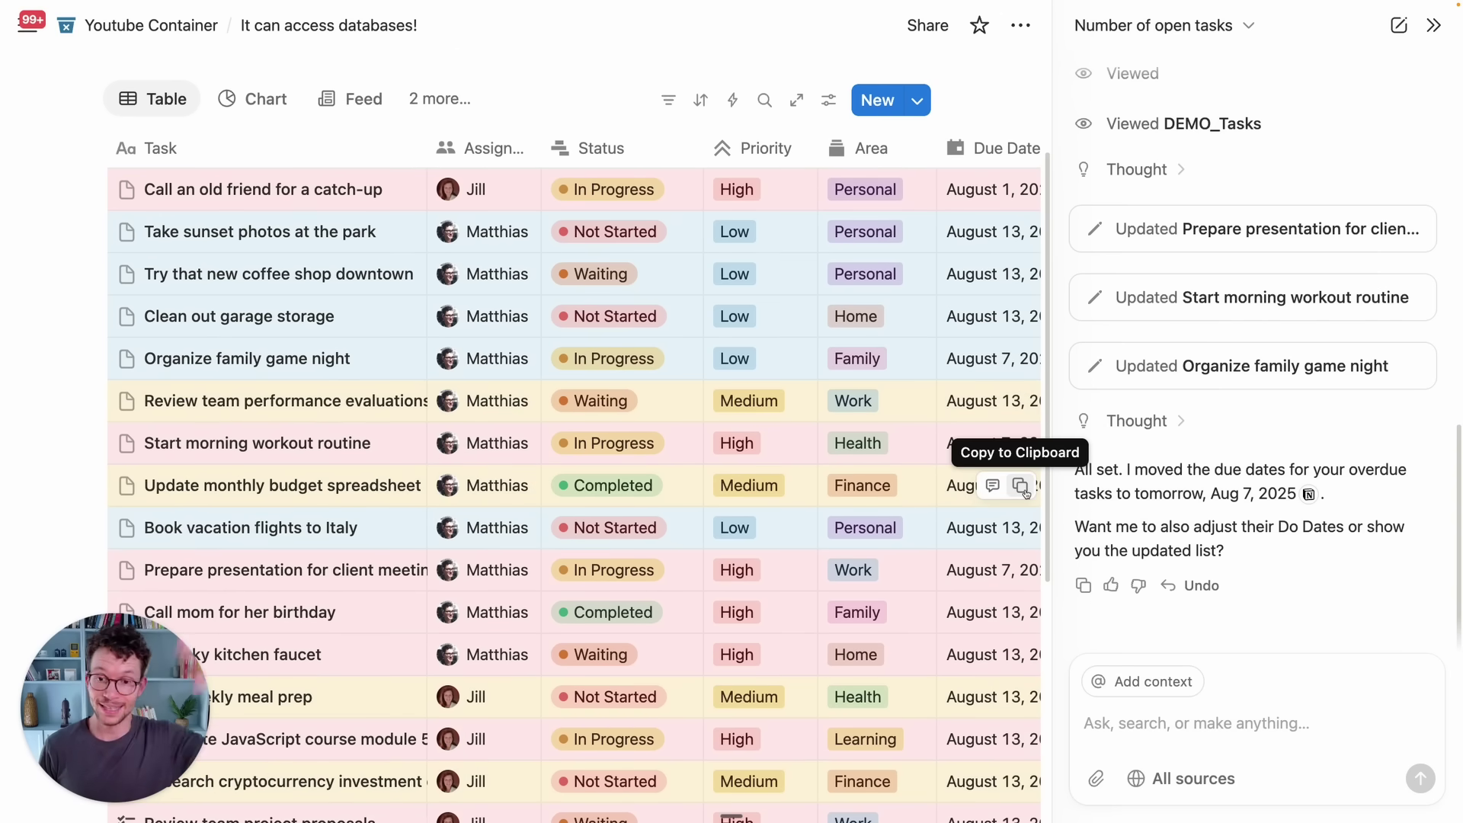
pyautogui.scroll(3, 1026, 493)
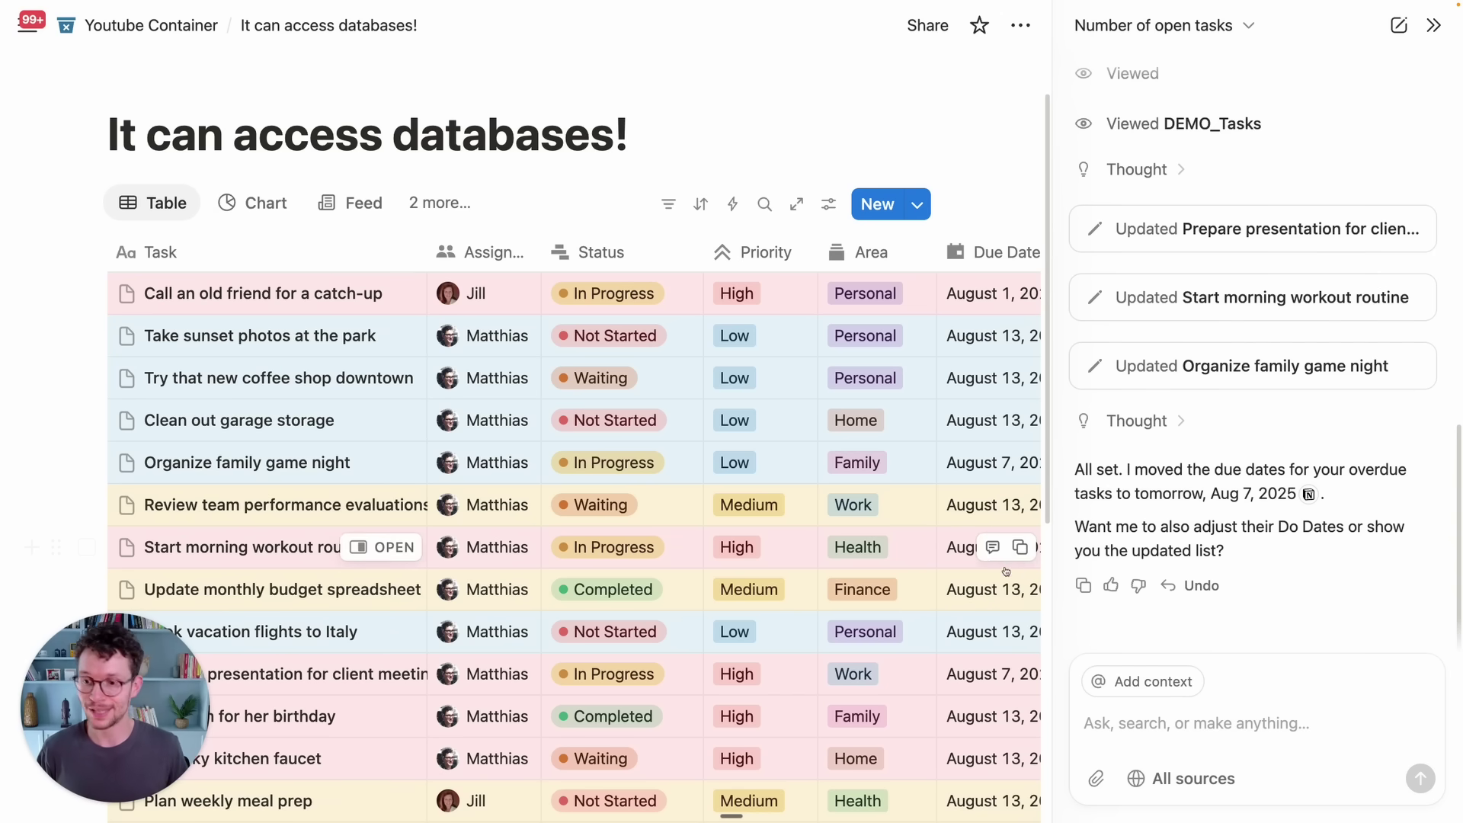
pyautogui.scroll(-5, 983, 562)
pyautogui.scroll(5, 983, 563)
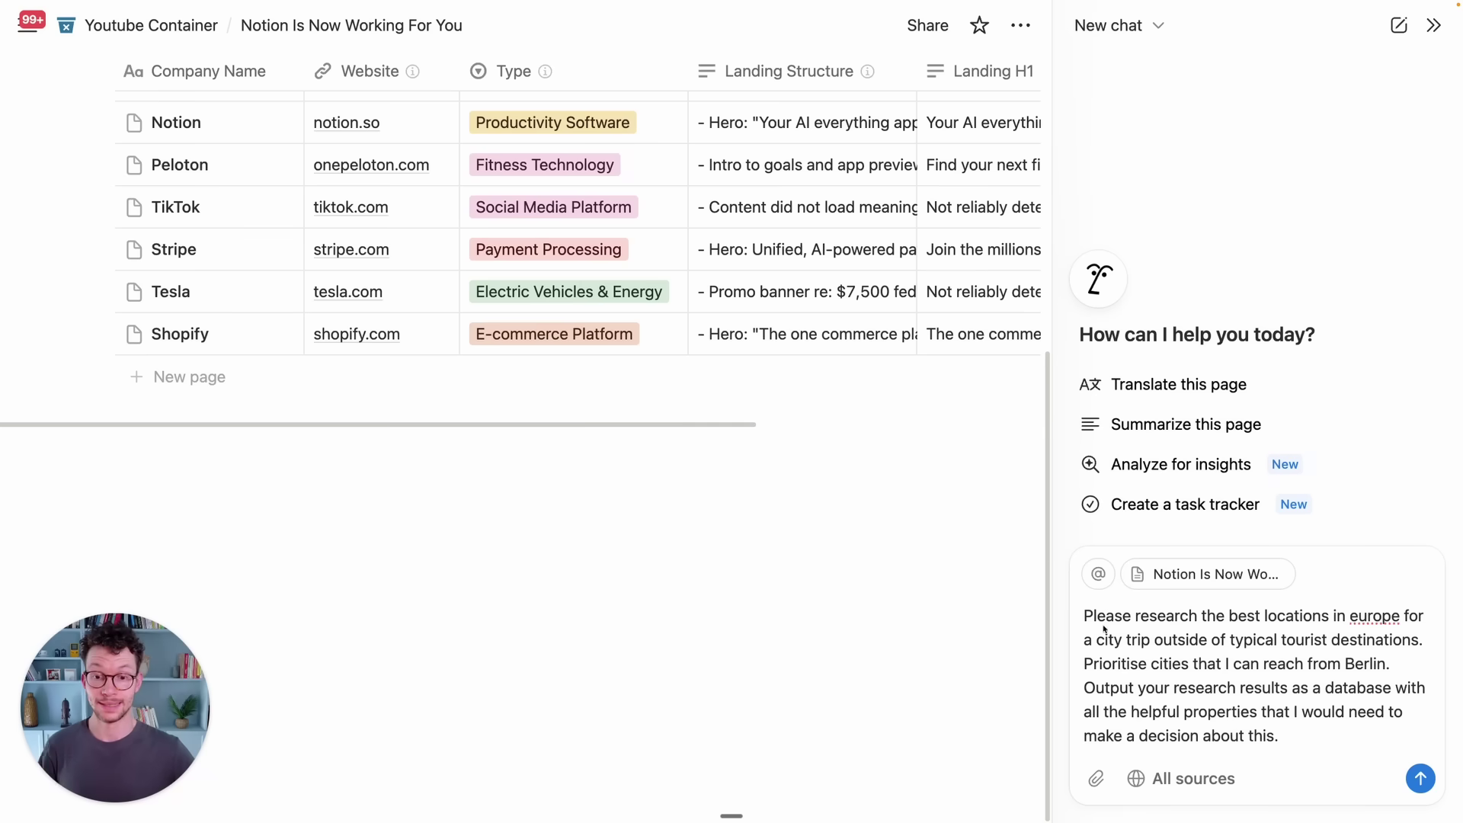
# Send the AI the prepared prompt to research non-touristy European city trips reachable from Berlin and output them as a database.
pyautogui.click(1118, 640)
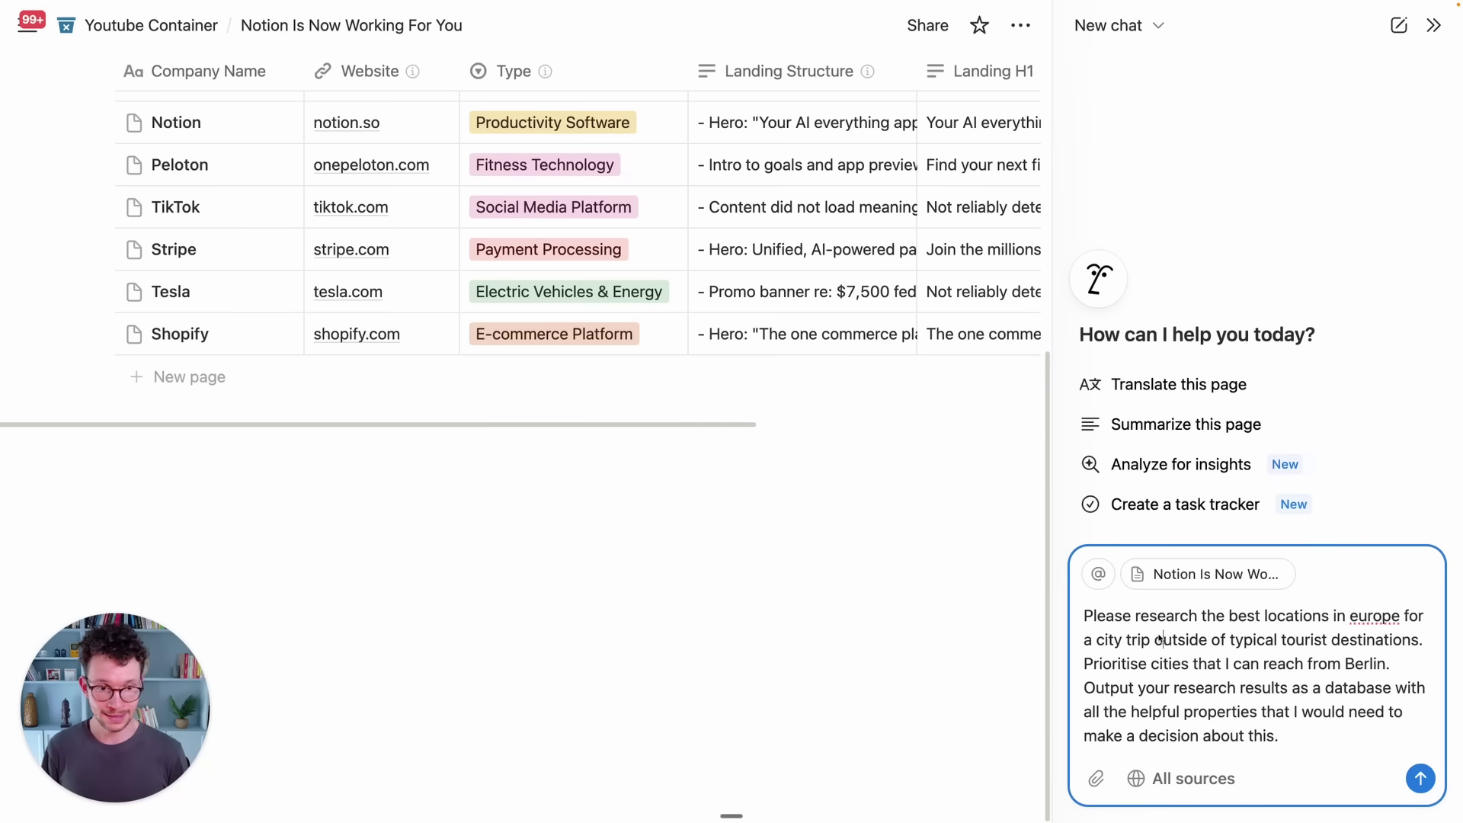
pyautogui.press('Return')
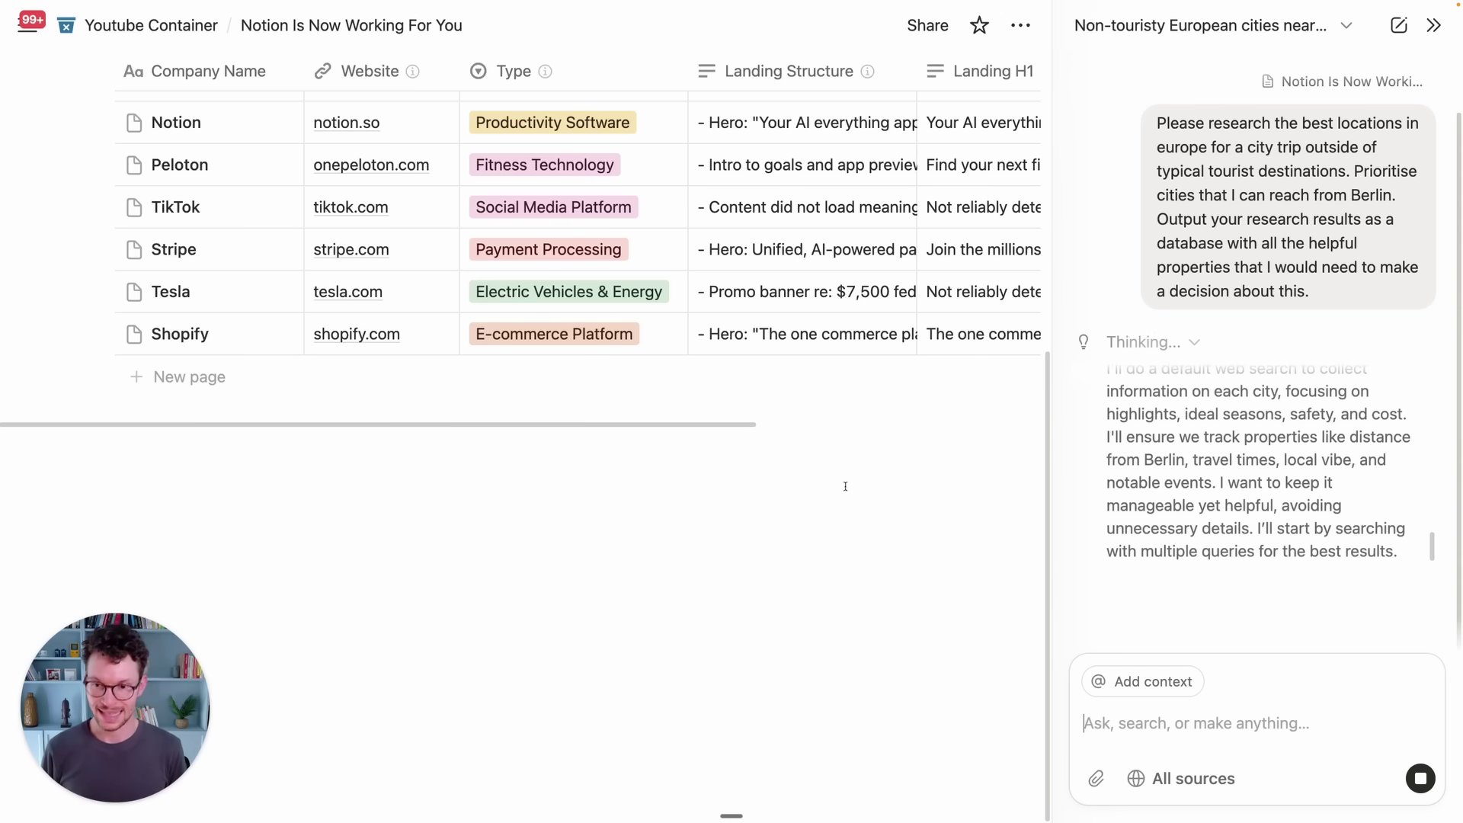
# Insert a new inline database on an empty line below the CRM table.
pyautogui.click(655, 482)
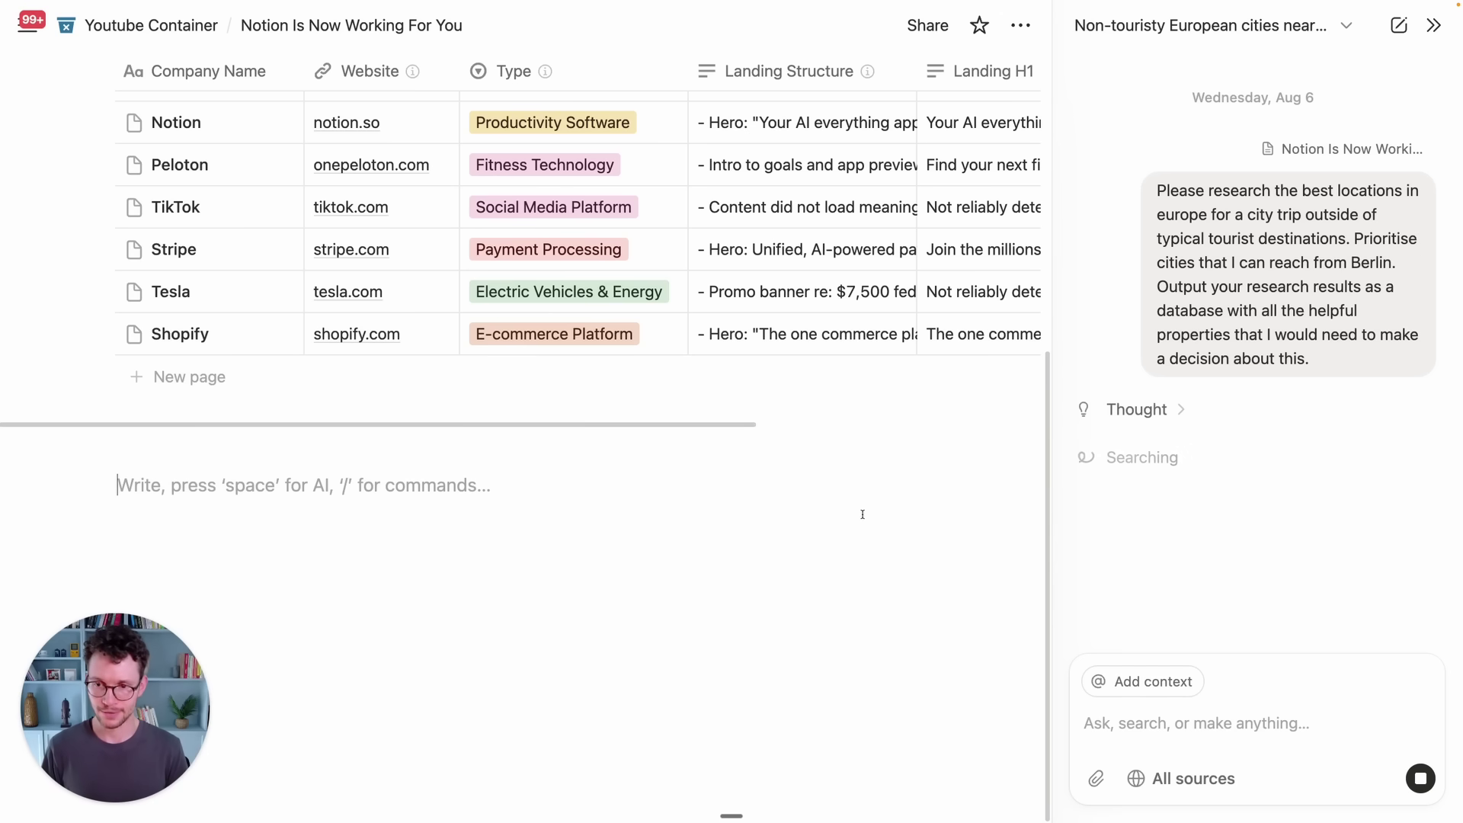
pyautogui.click(386, 505)
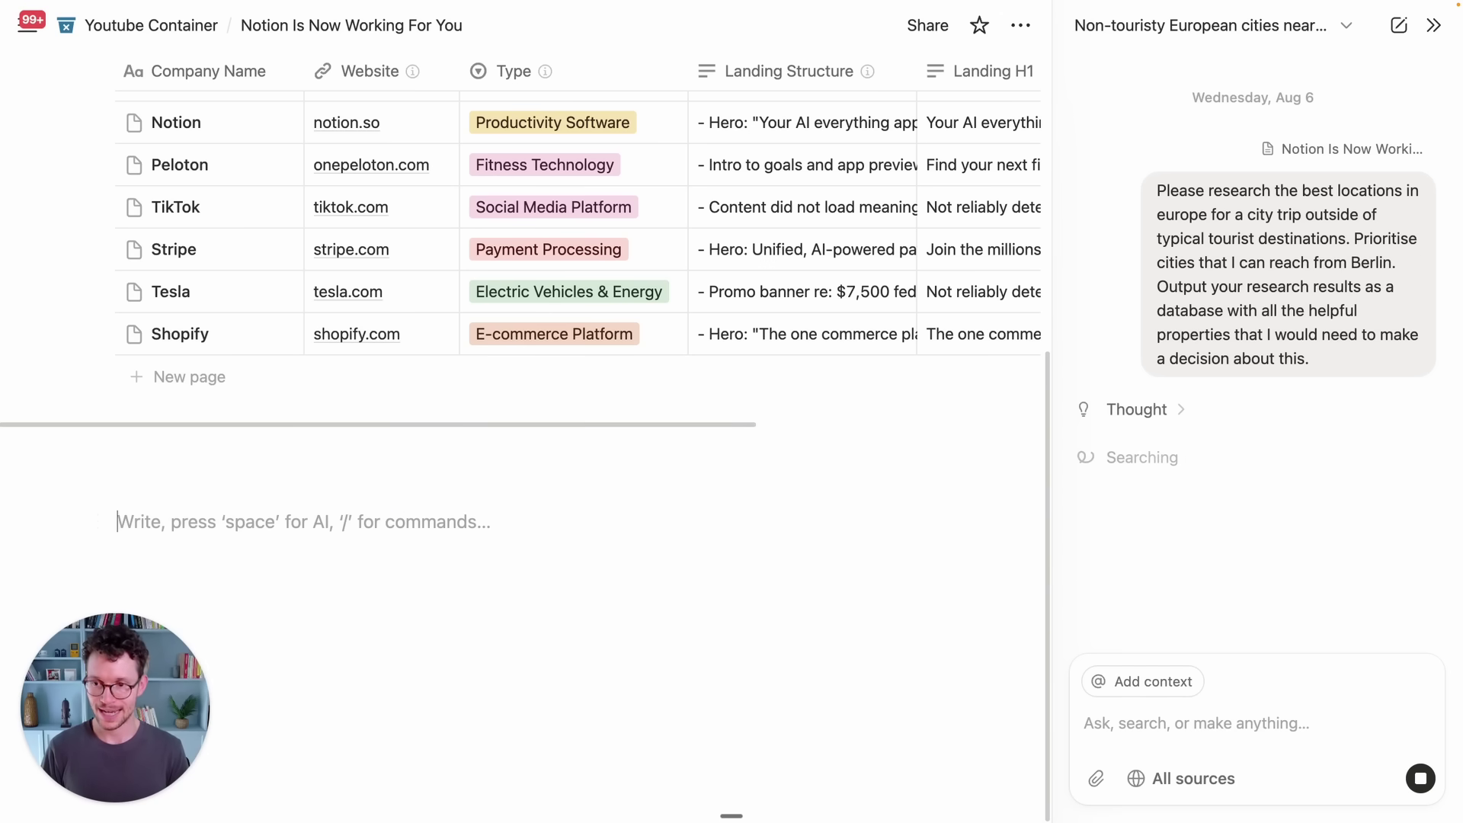
pyautogui.write('/data')
pyautogui.press('Return')
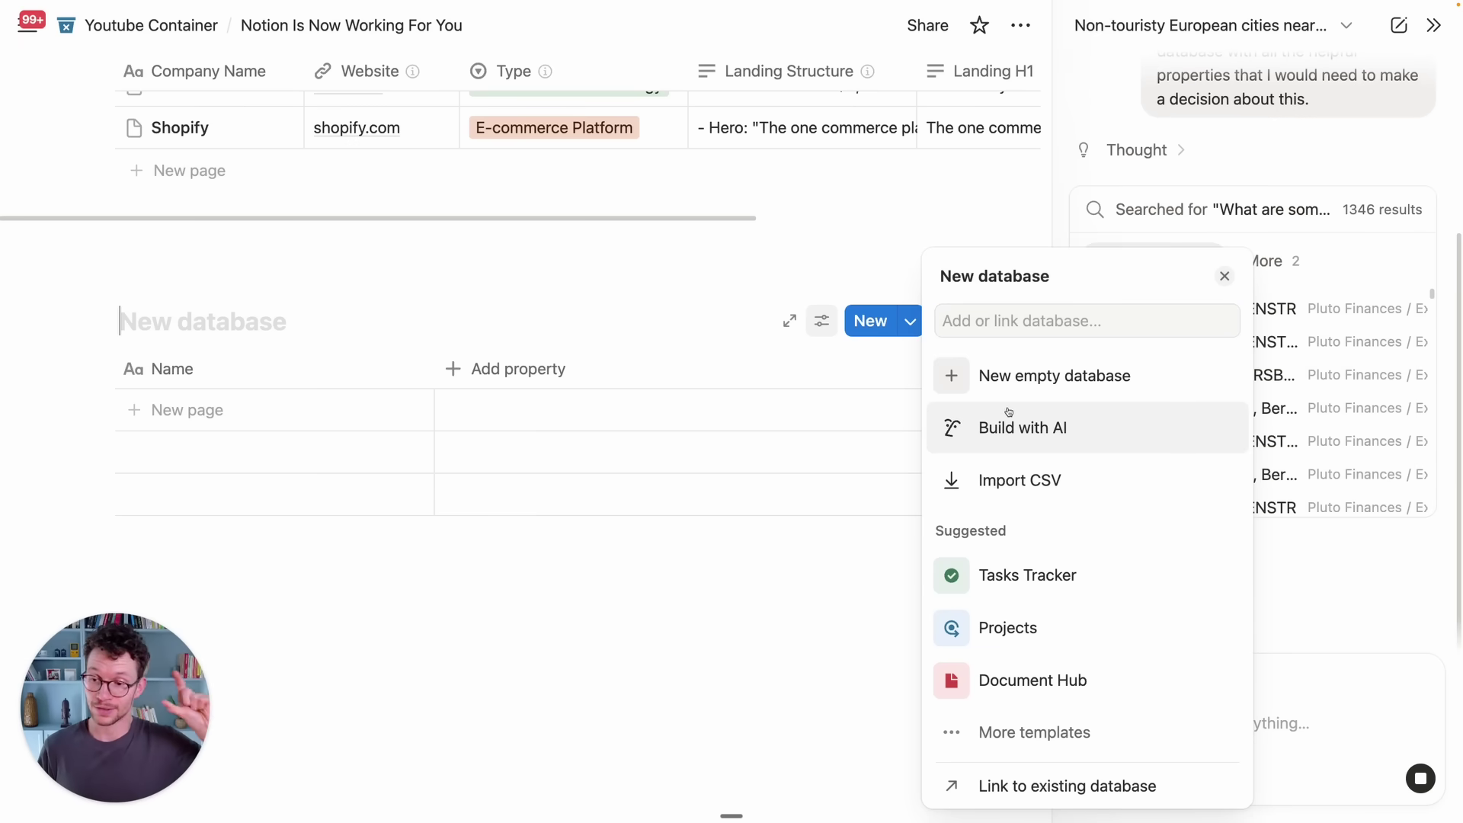
# Delete the empty new inline database below the CRM table, including all its pages.
pyautogui.click(784, 402)
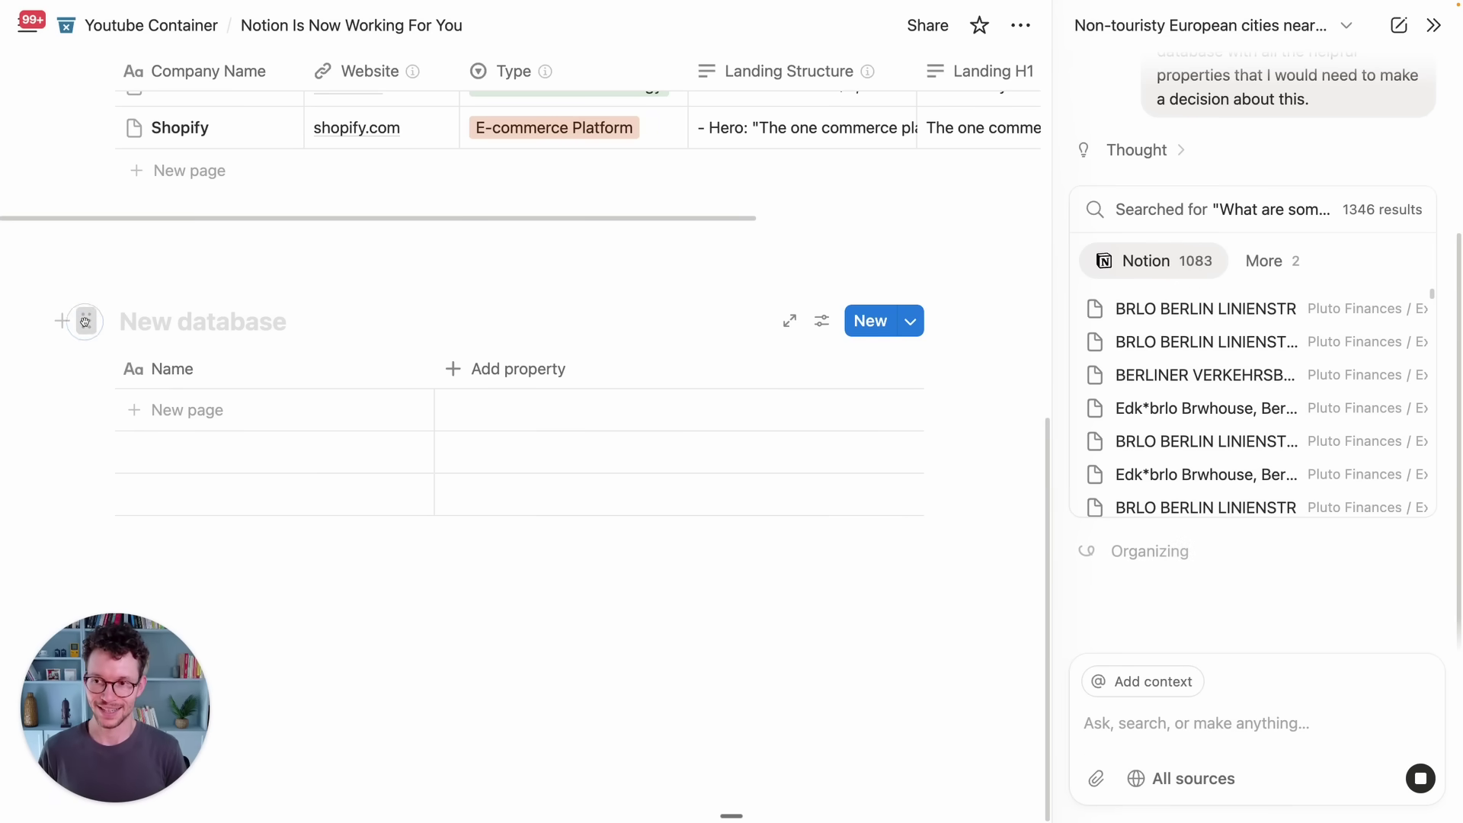
pyautogui.click(85, 320)
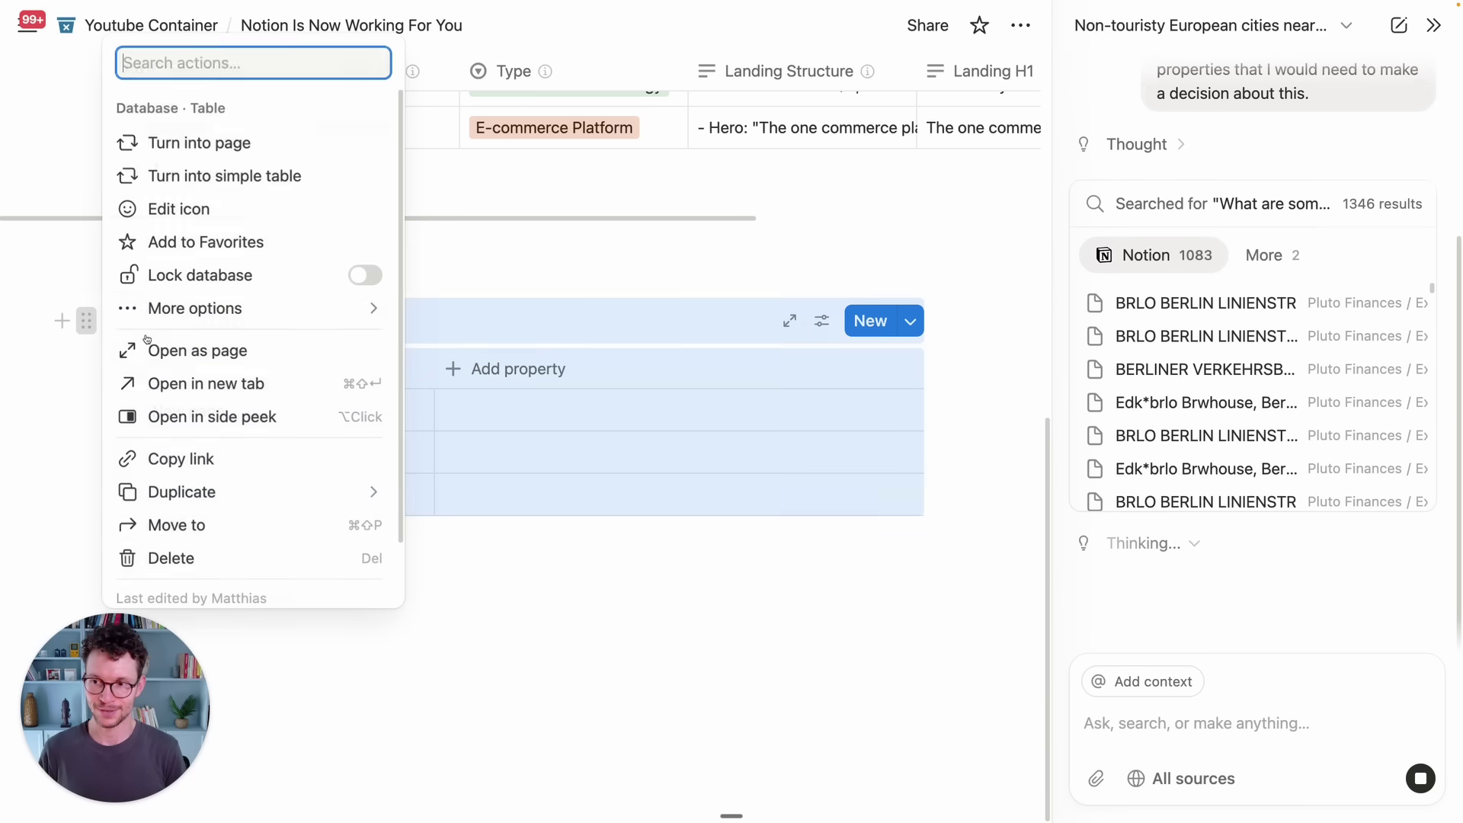
pyautogui.click(233, 560)
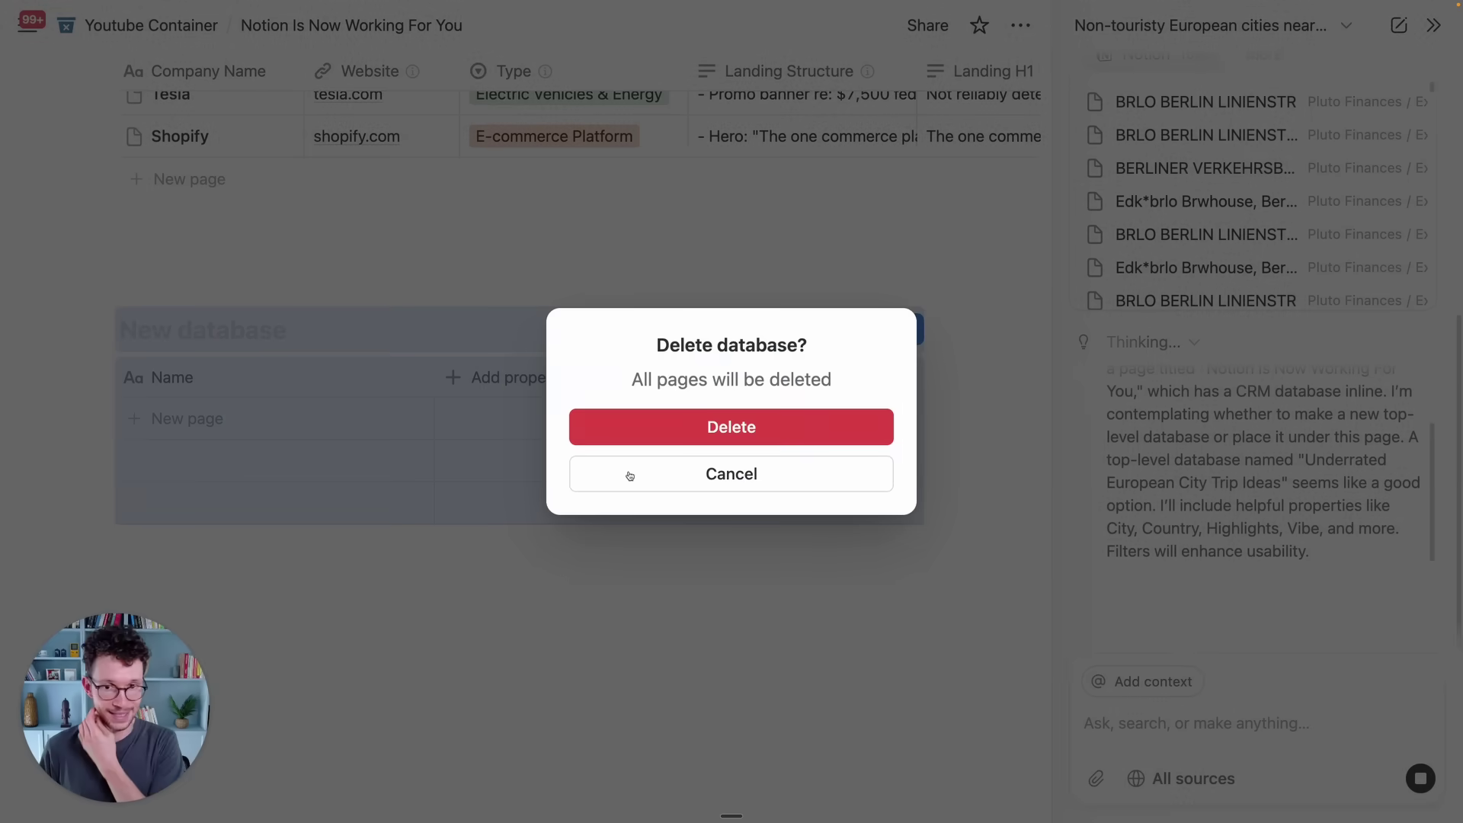
pyautogui.click(686, 427)
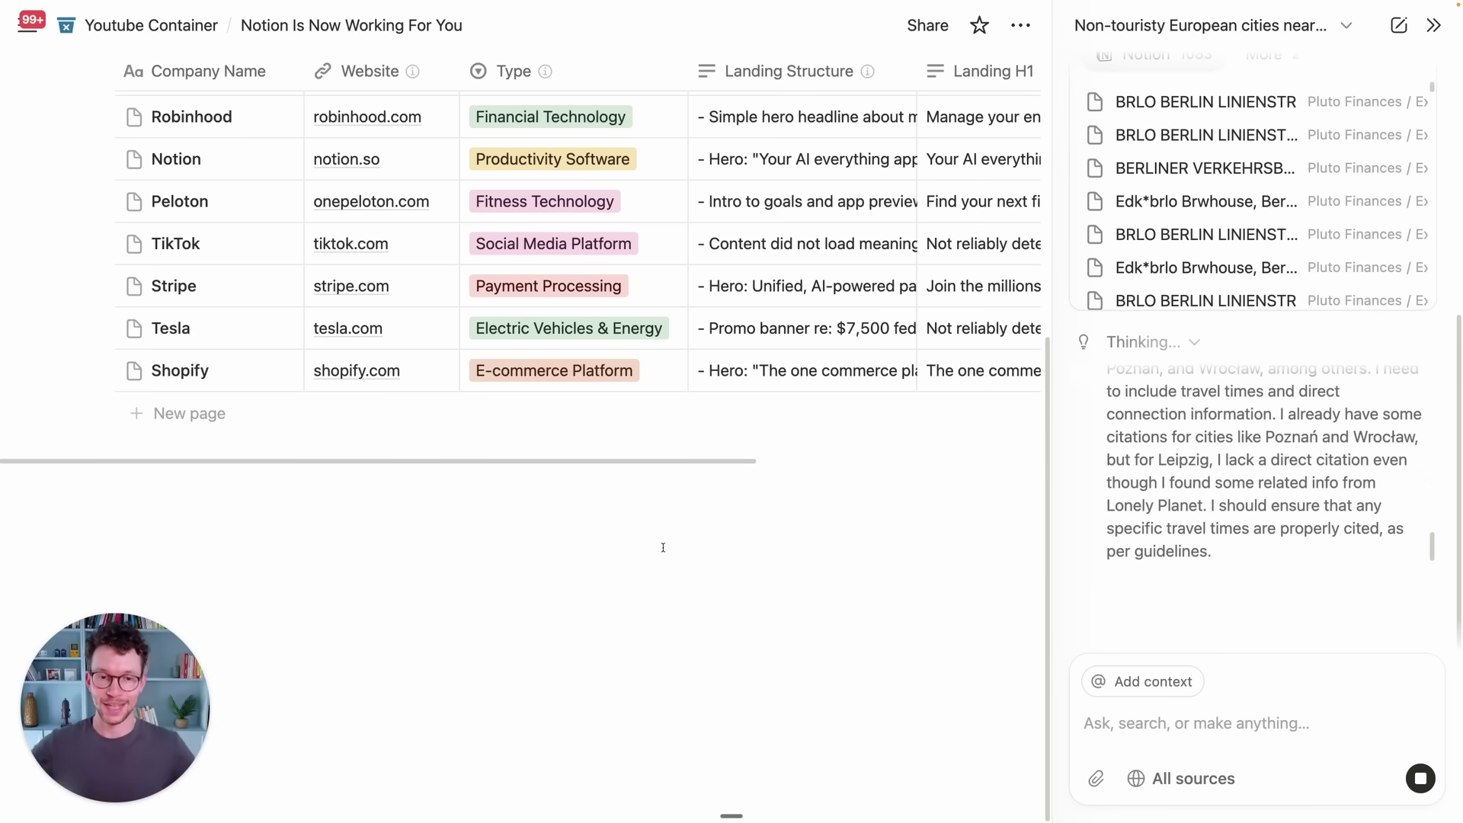
pyautogui.scroll(4, 663, 548)
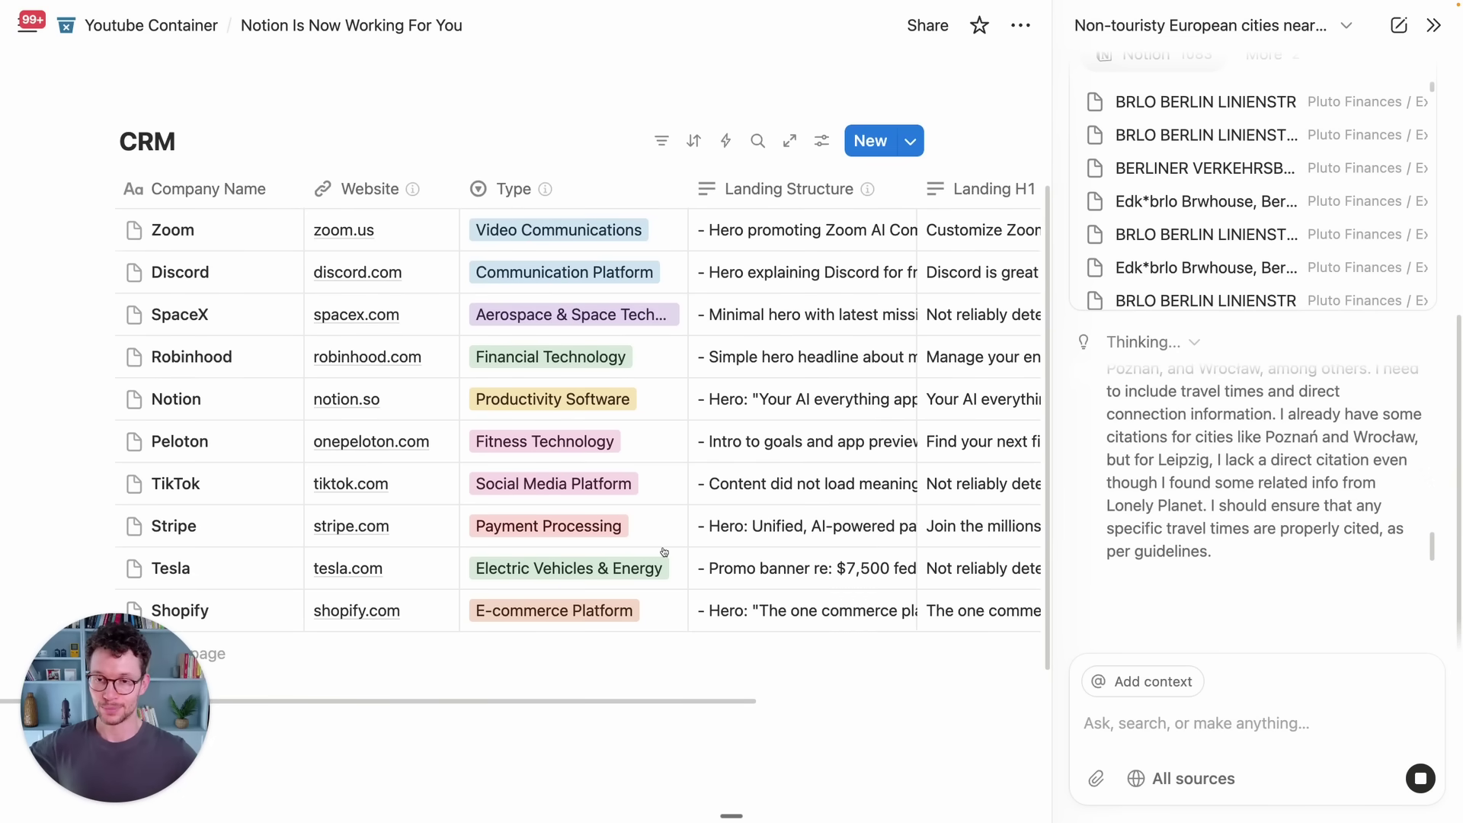
pyautogui.scroll(-1, 648, 373)
pyautogui.scroll(-1, 649, 373)
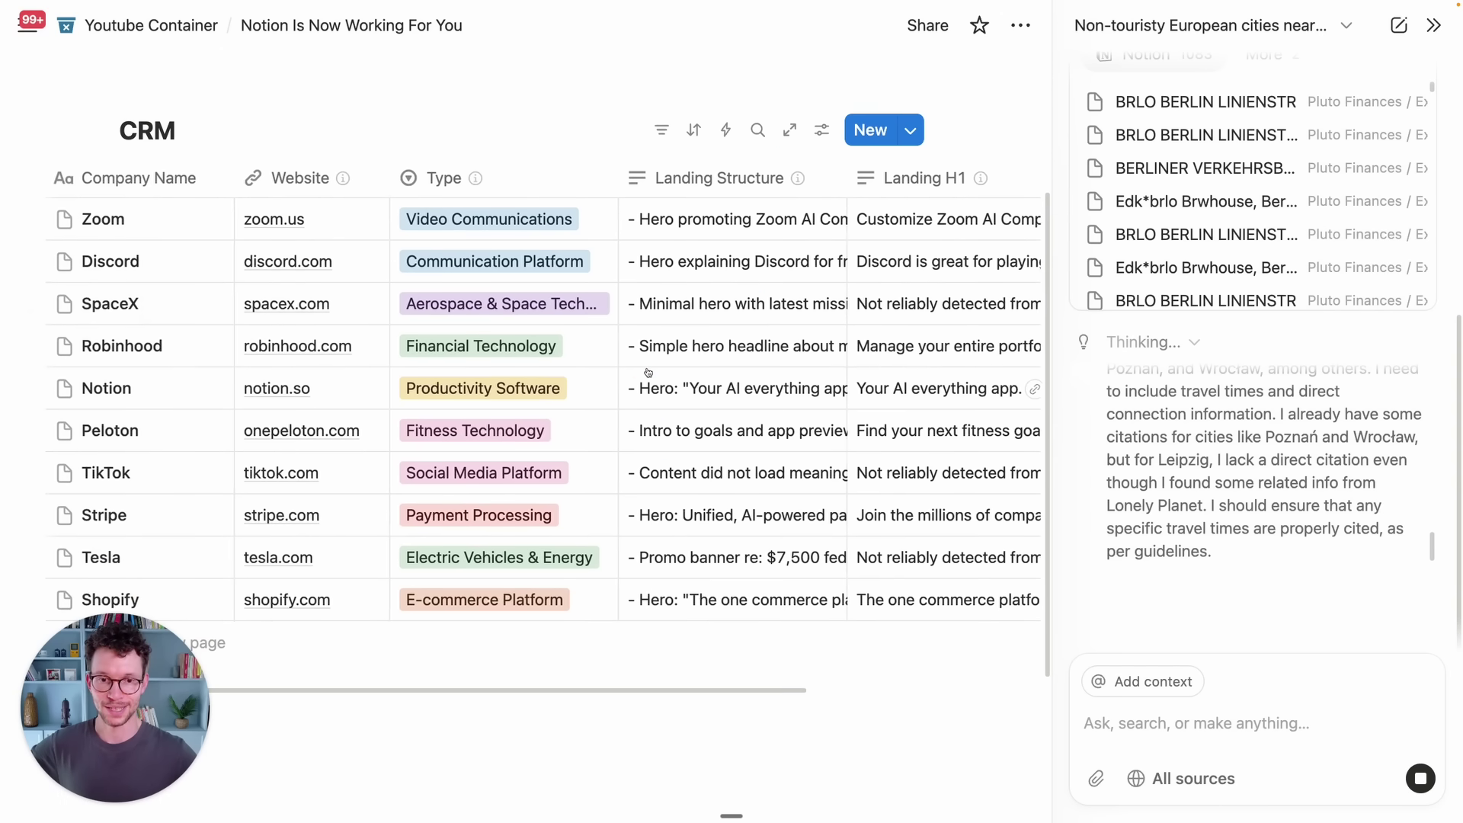
pyautogui.hscroll(5, 649, 373)
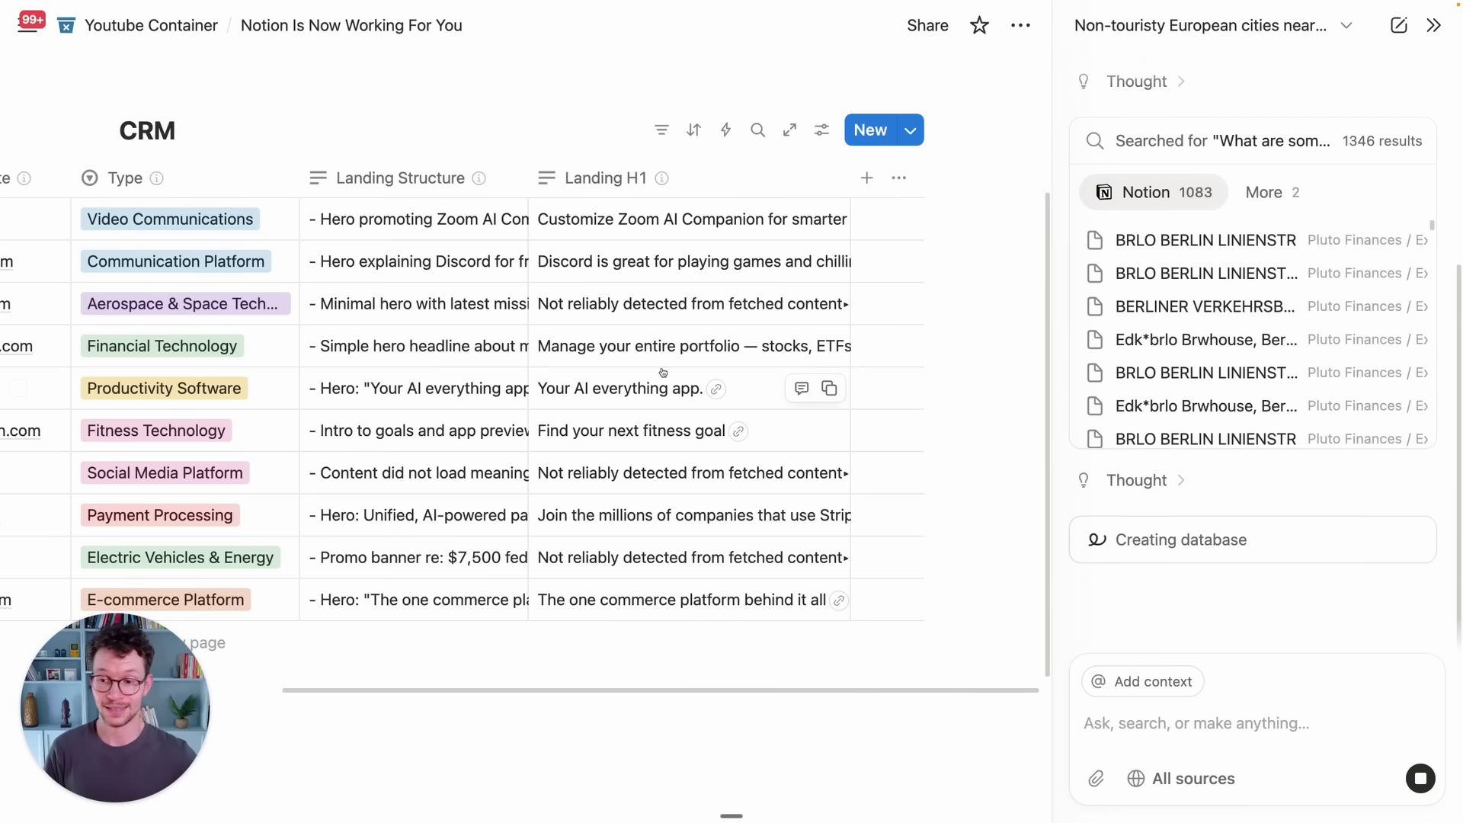
pyautogui.scroll(-3, 719, 571)
pyautogui.click(719, 571)
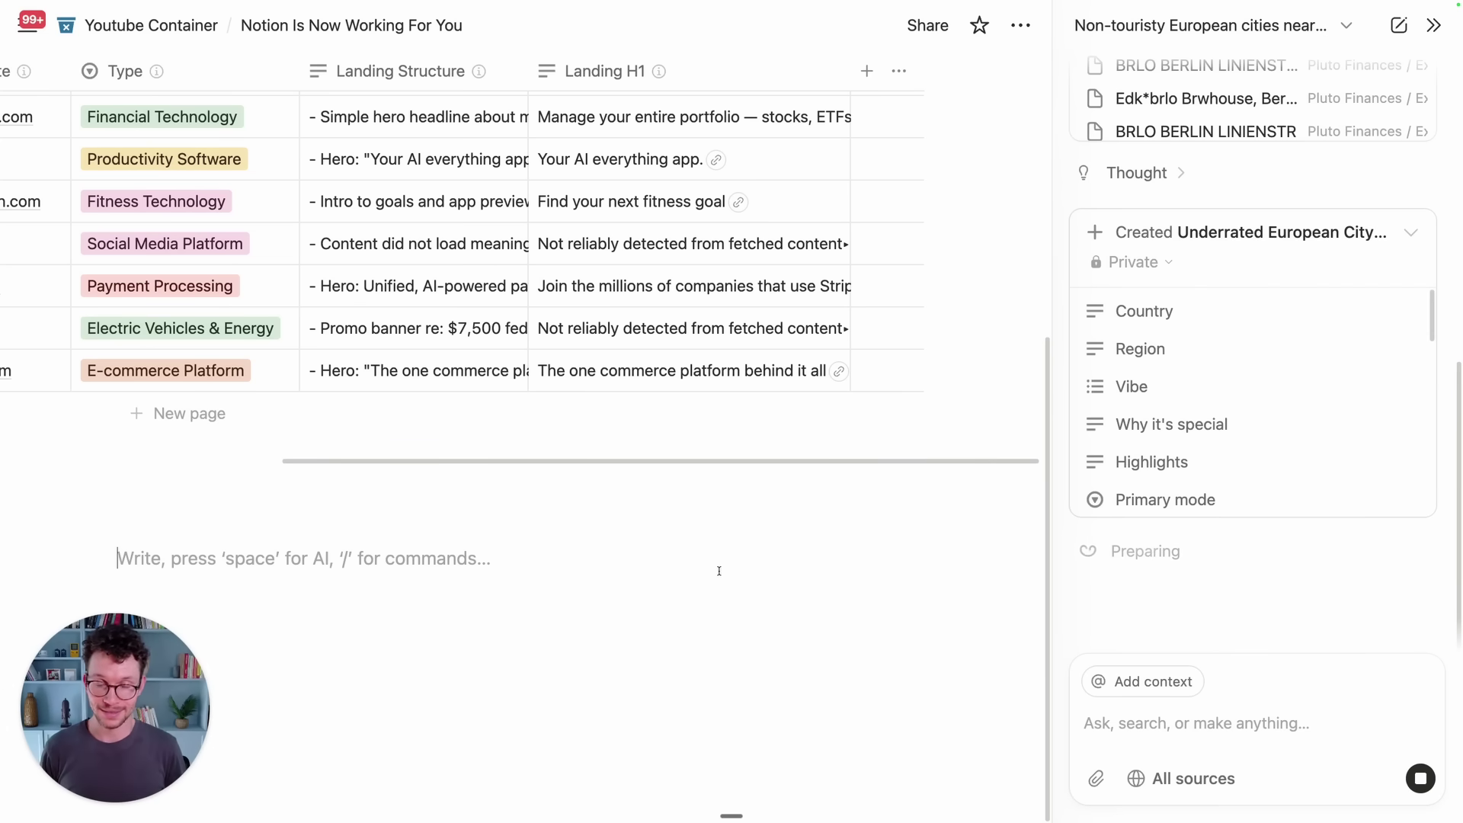
pyautogui.scroll(3, 718, 571)
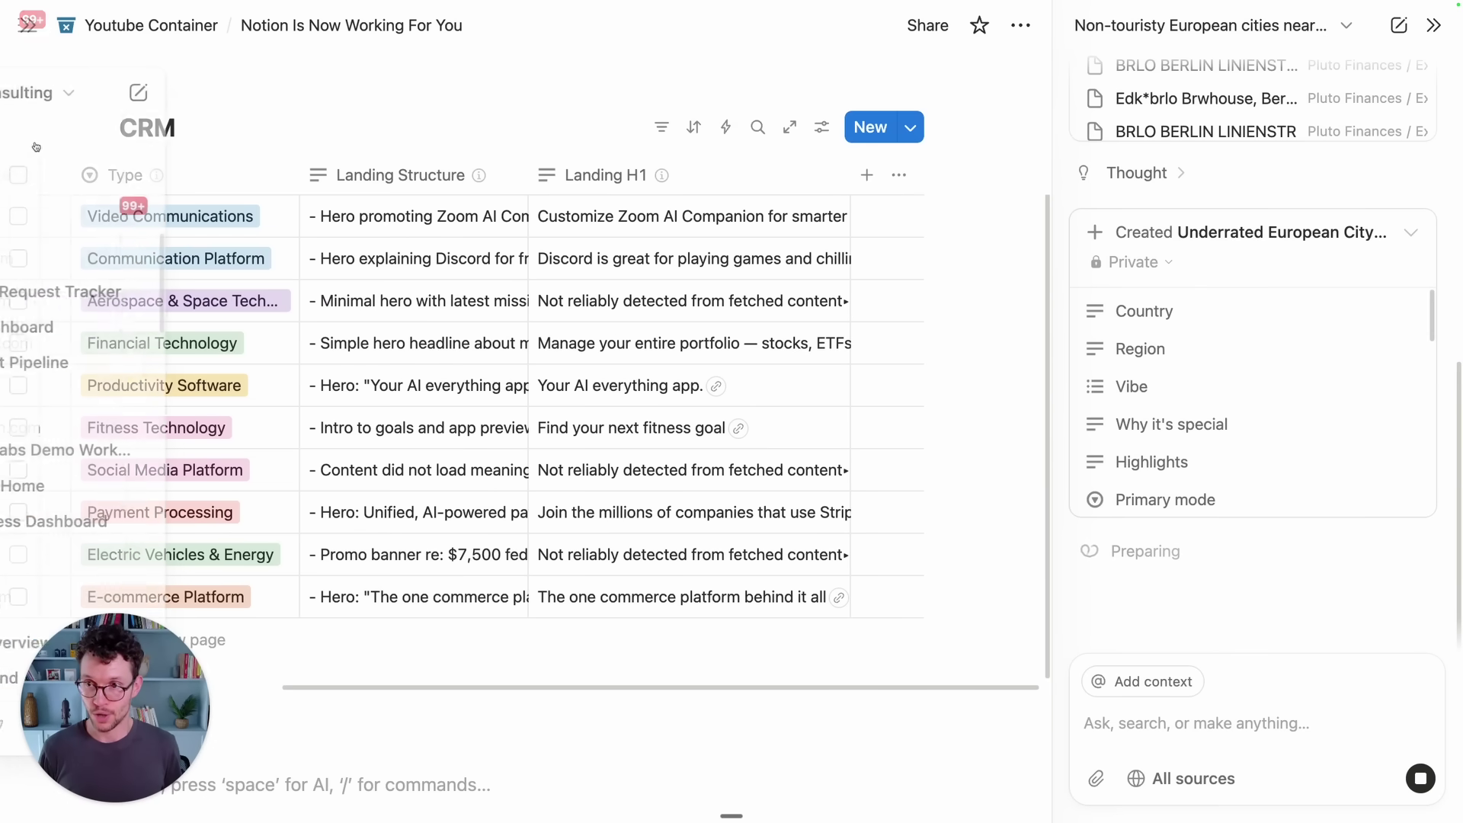
pyautogui.scroll(-3, 701, 406)
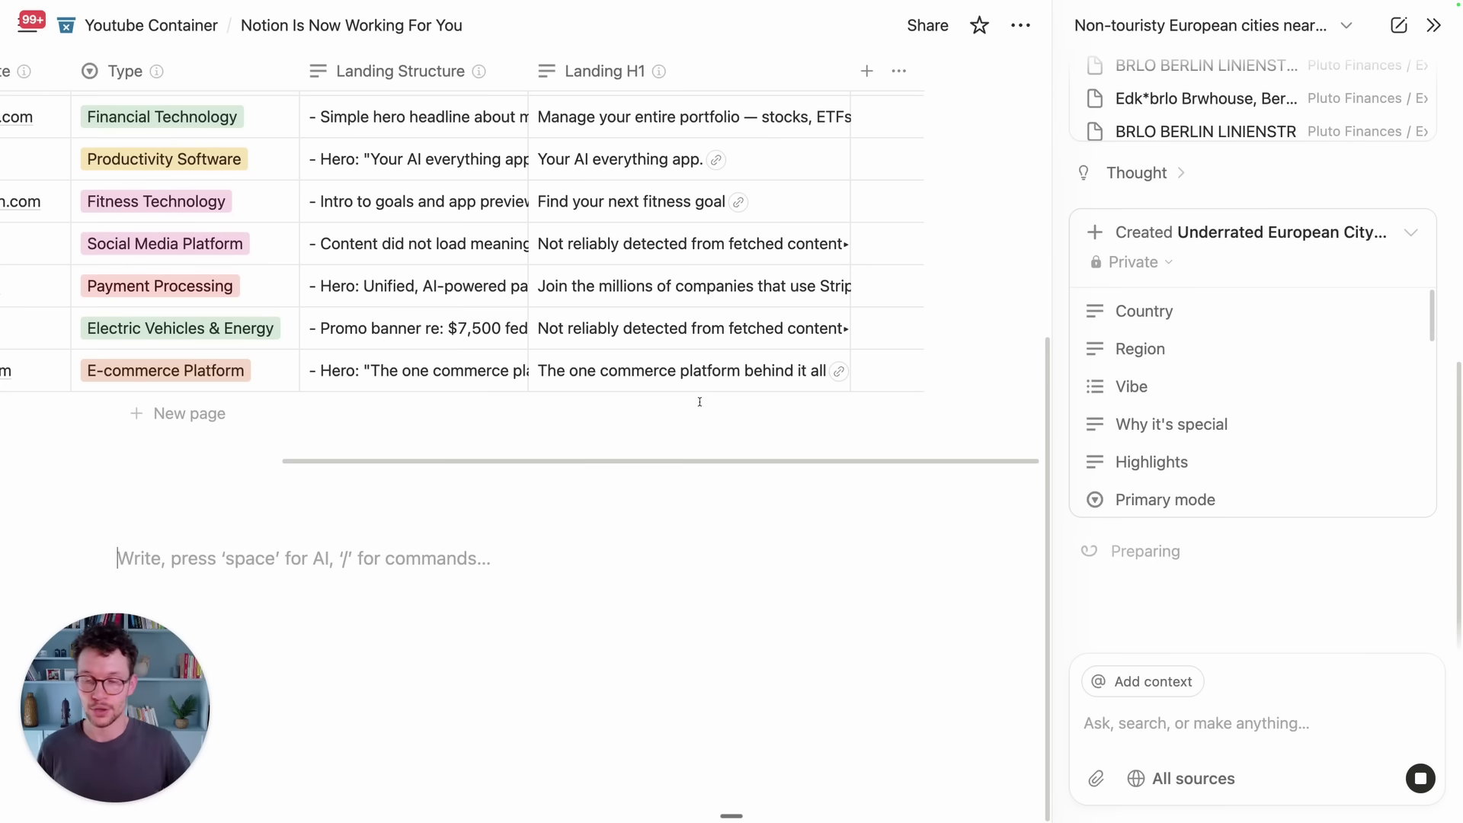
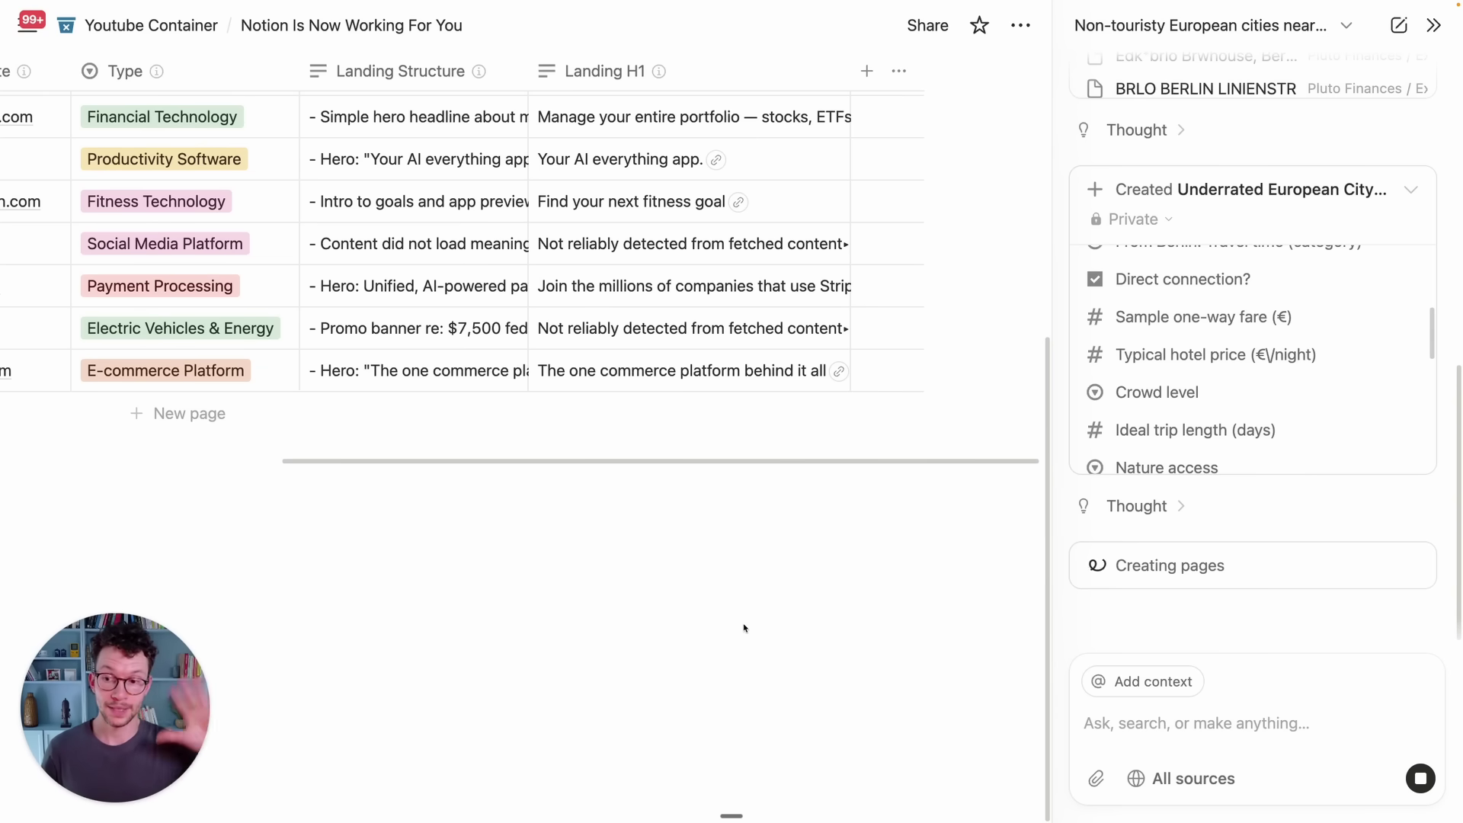
pyautogui.scroll(3, 745, 627)
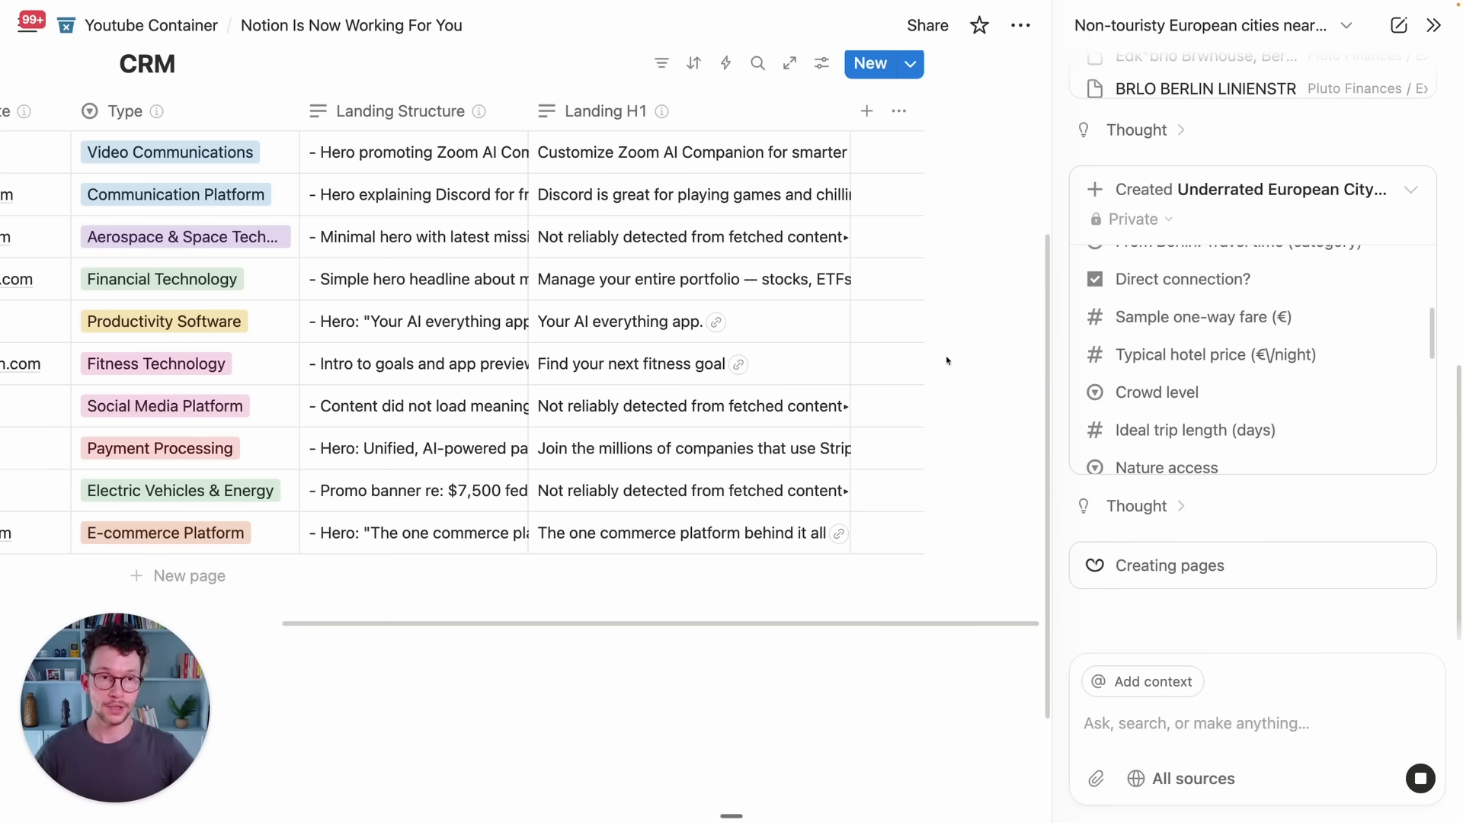
# Close the AI chat and locate the version history option among the CRM page's options without opening it.
pyautogui.click(1430, 29)
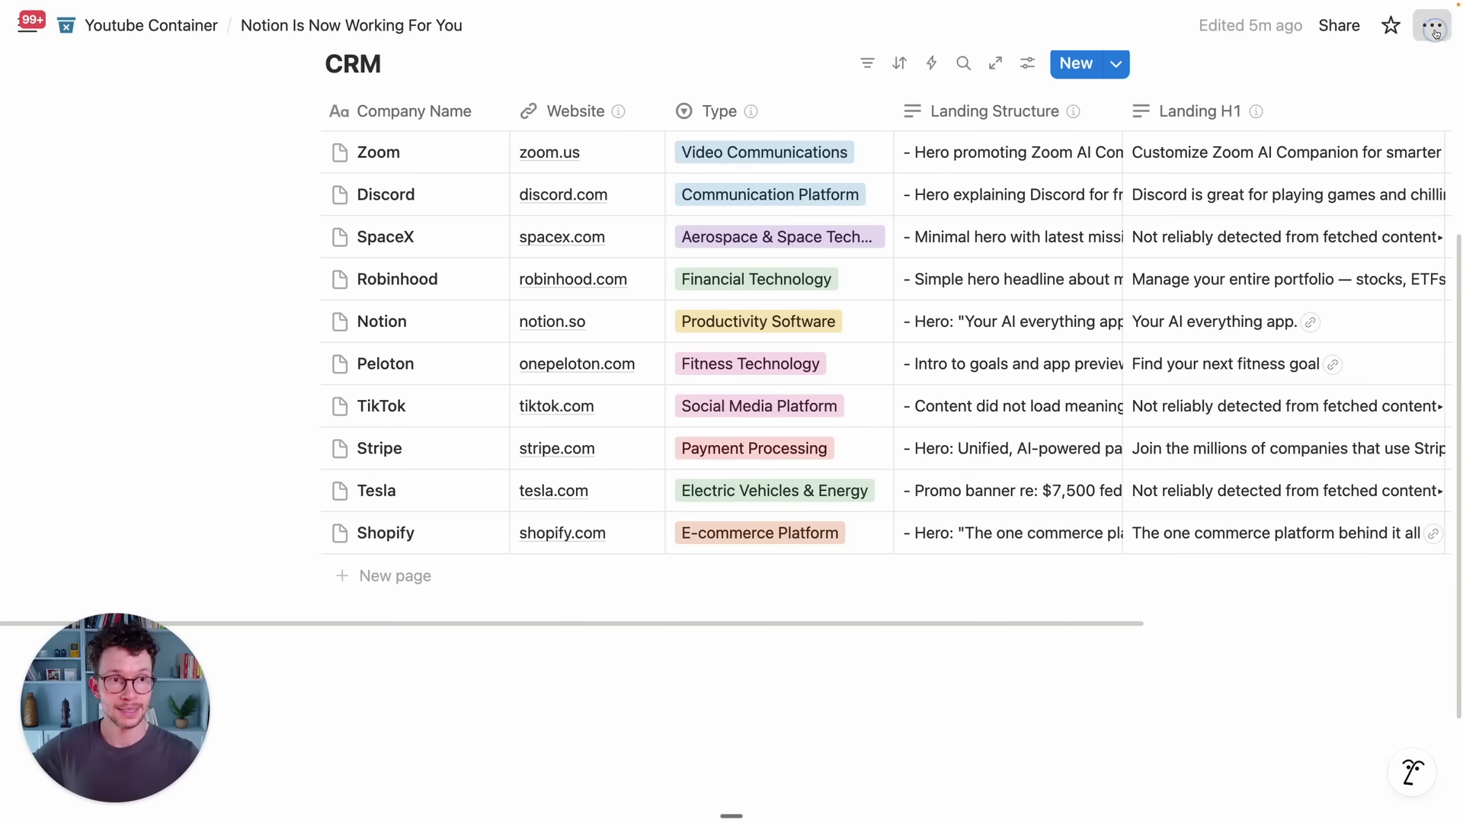
pyautogui.click(1434, 29)
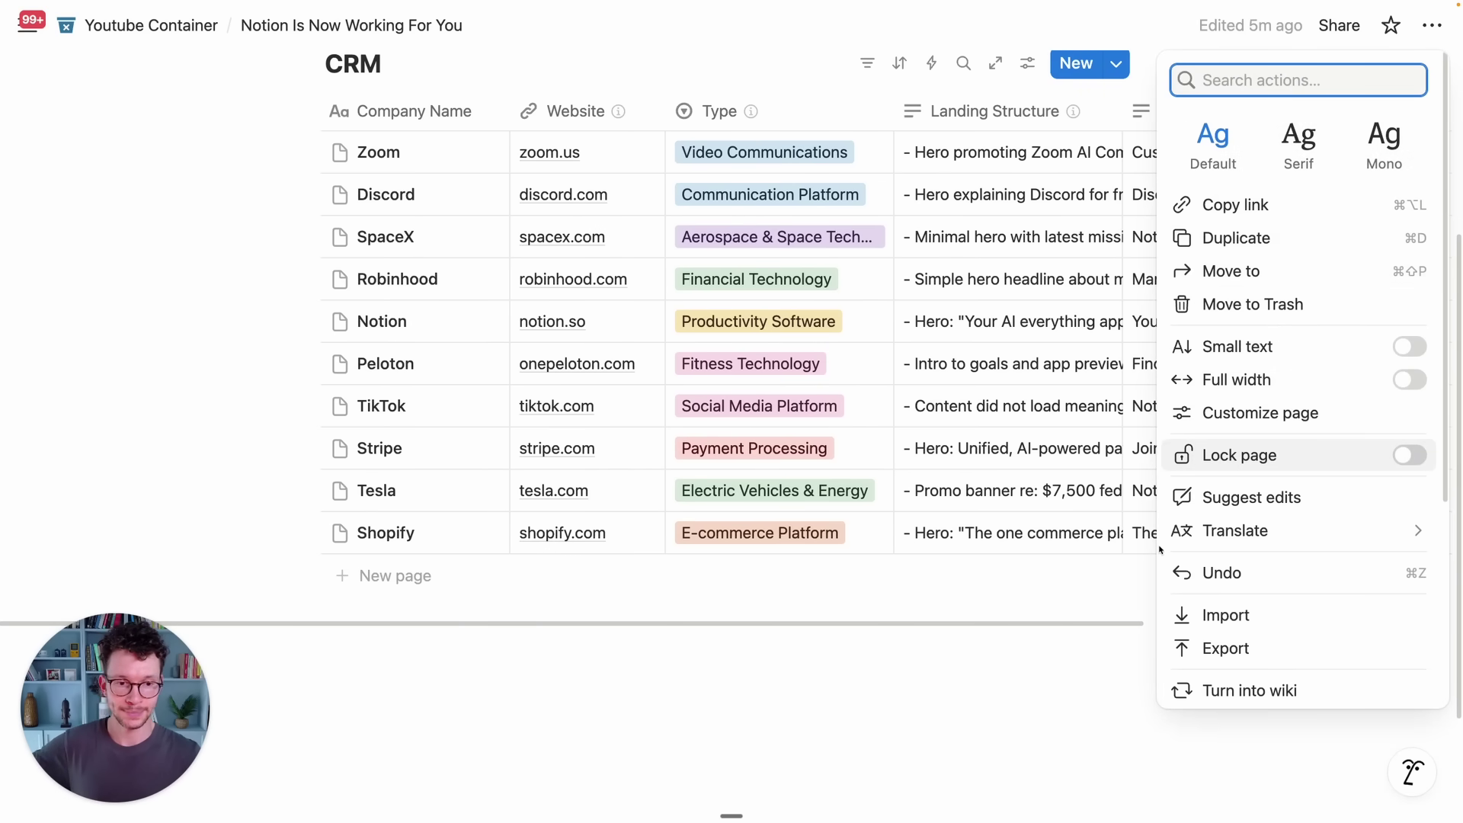
pyautogui.scroll(-5, 1295, 563)
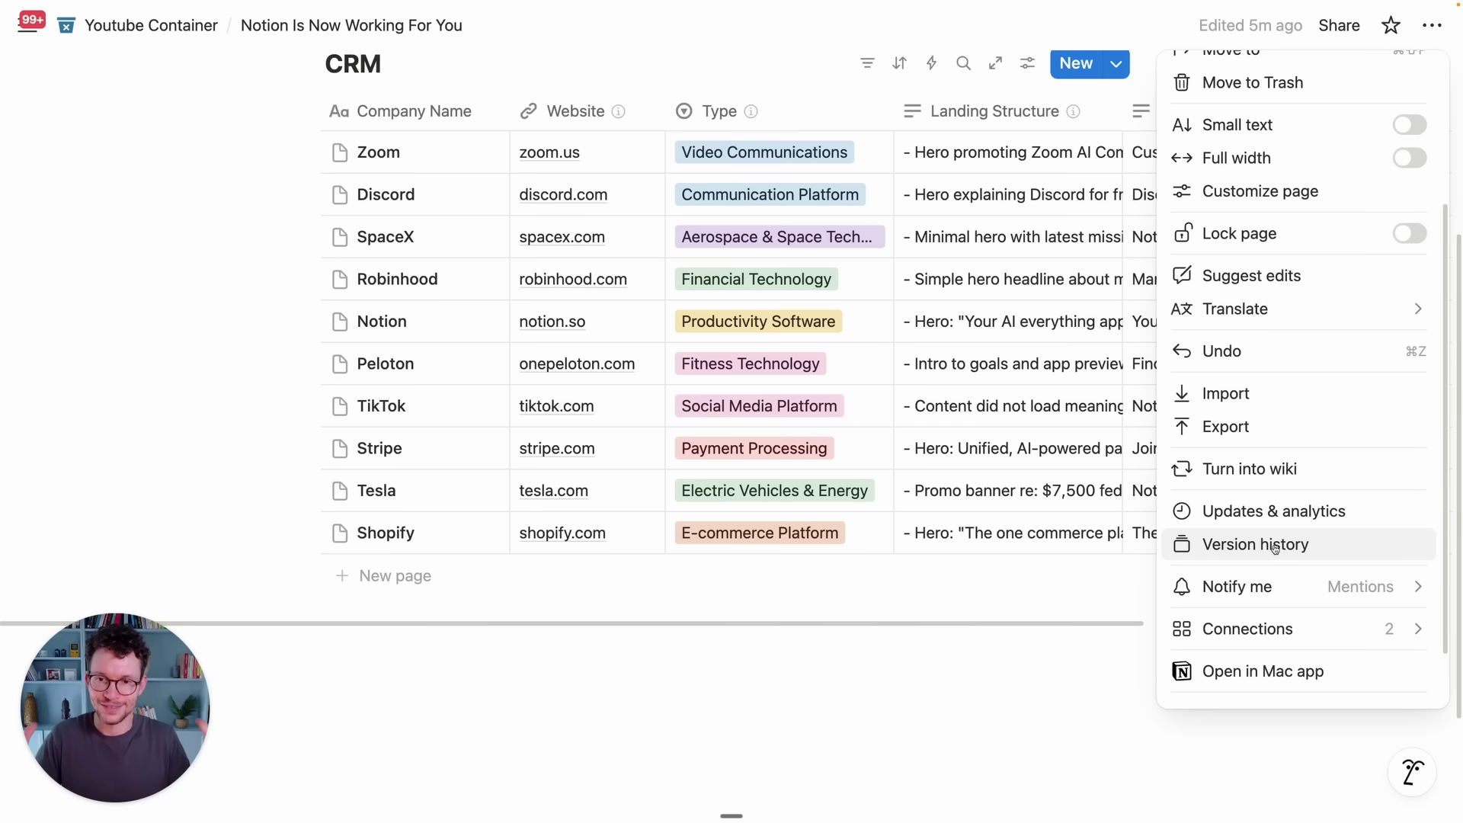
pyautogui.click(902, 643)
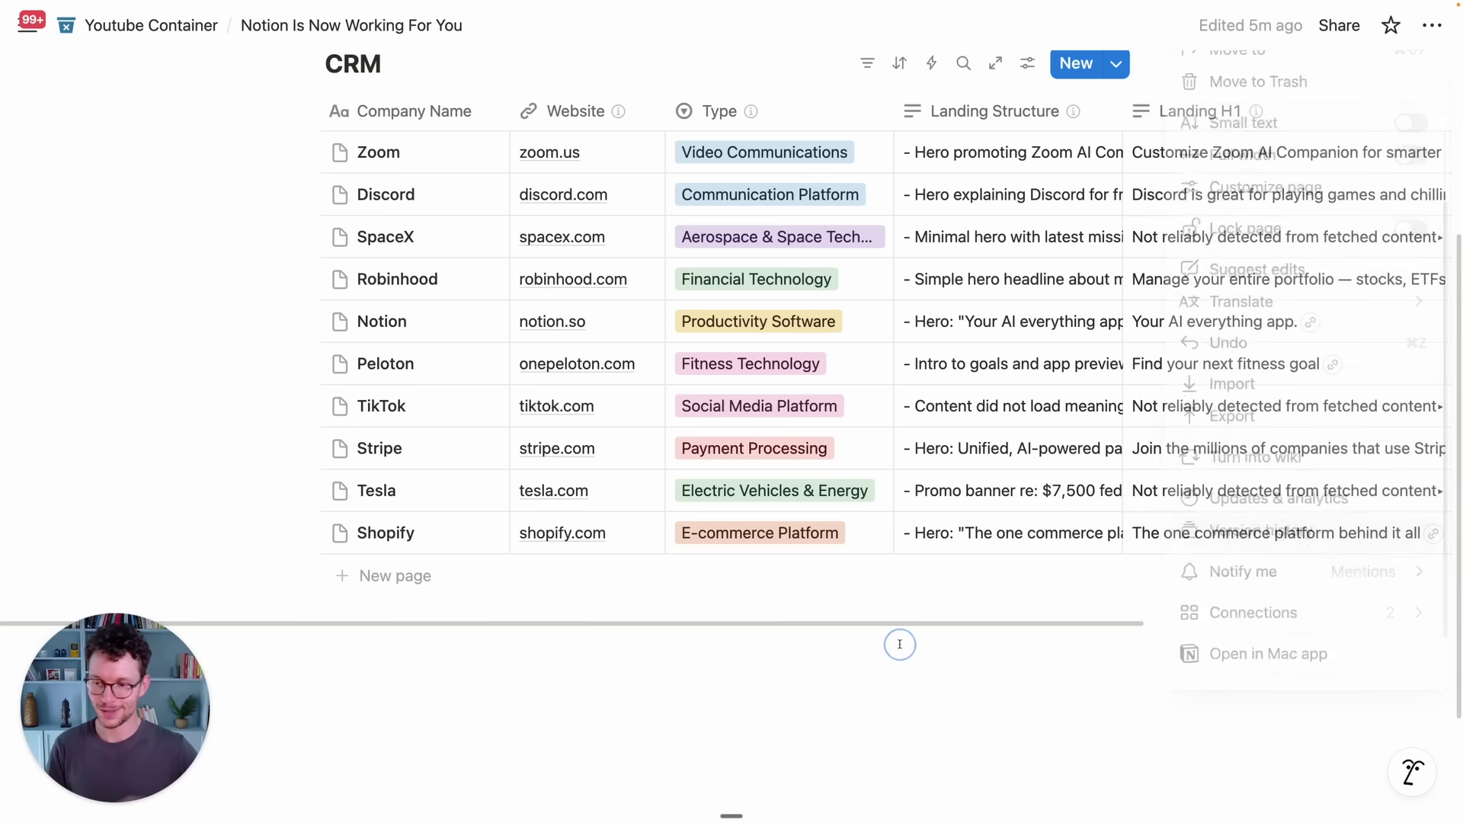
pyautogui.scroll(3, 900, 644)
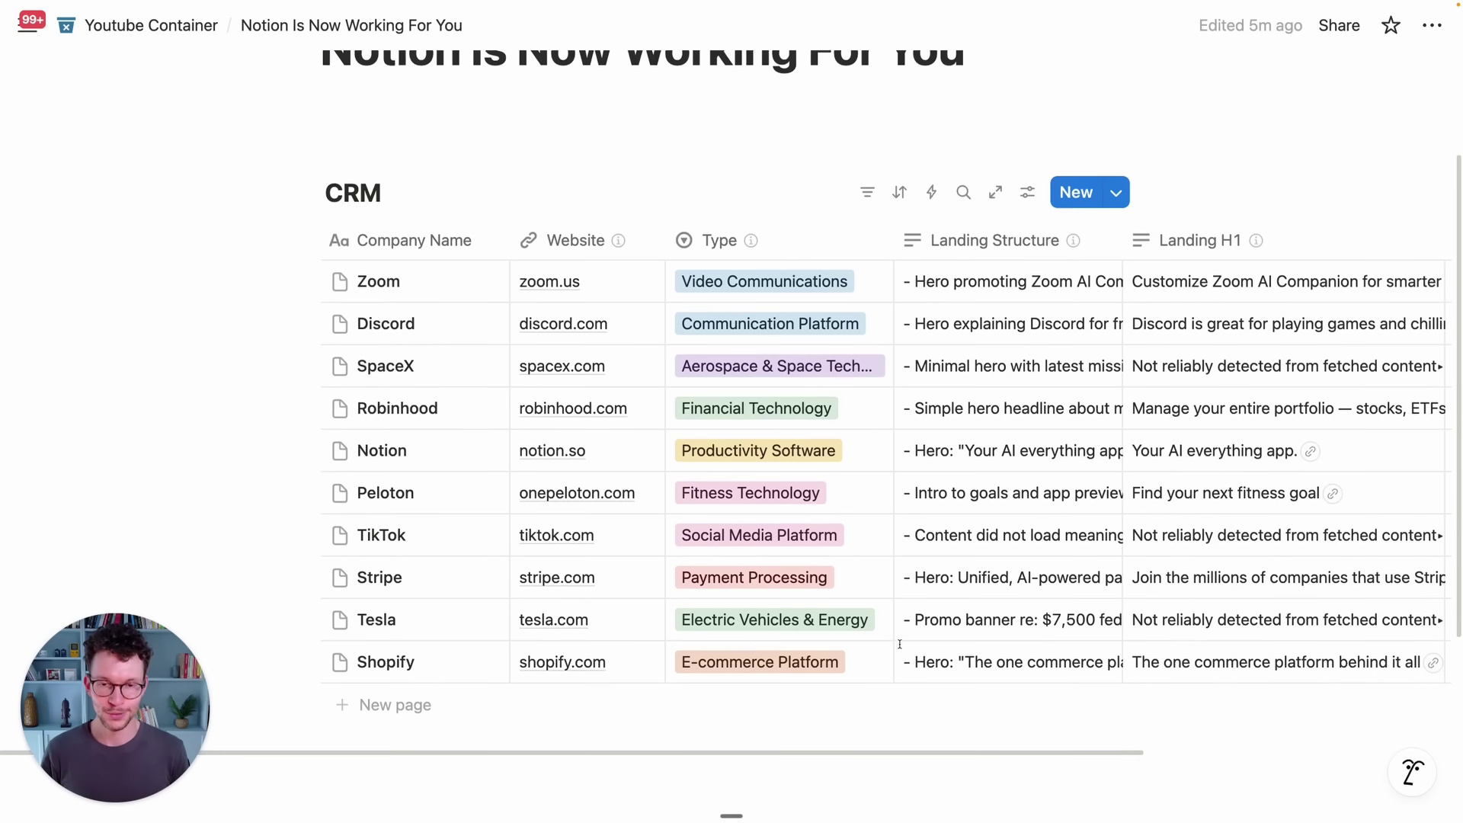
pyautogui.scroll(-2, 899, 644)
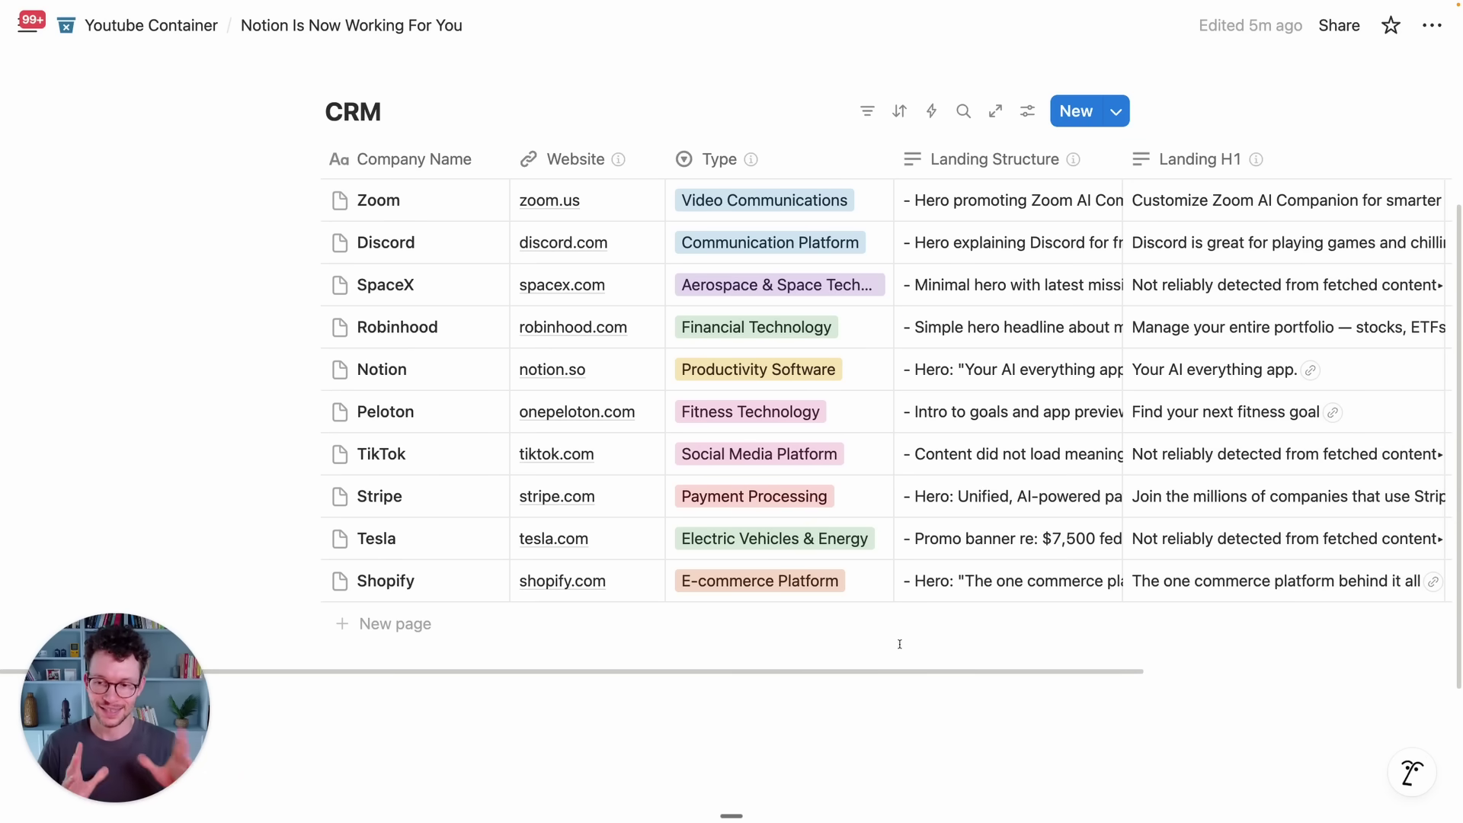
pyautogui.scroll(-2, 808, 602)
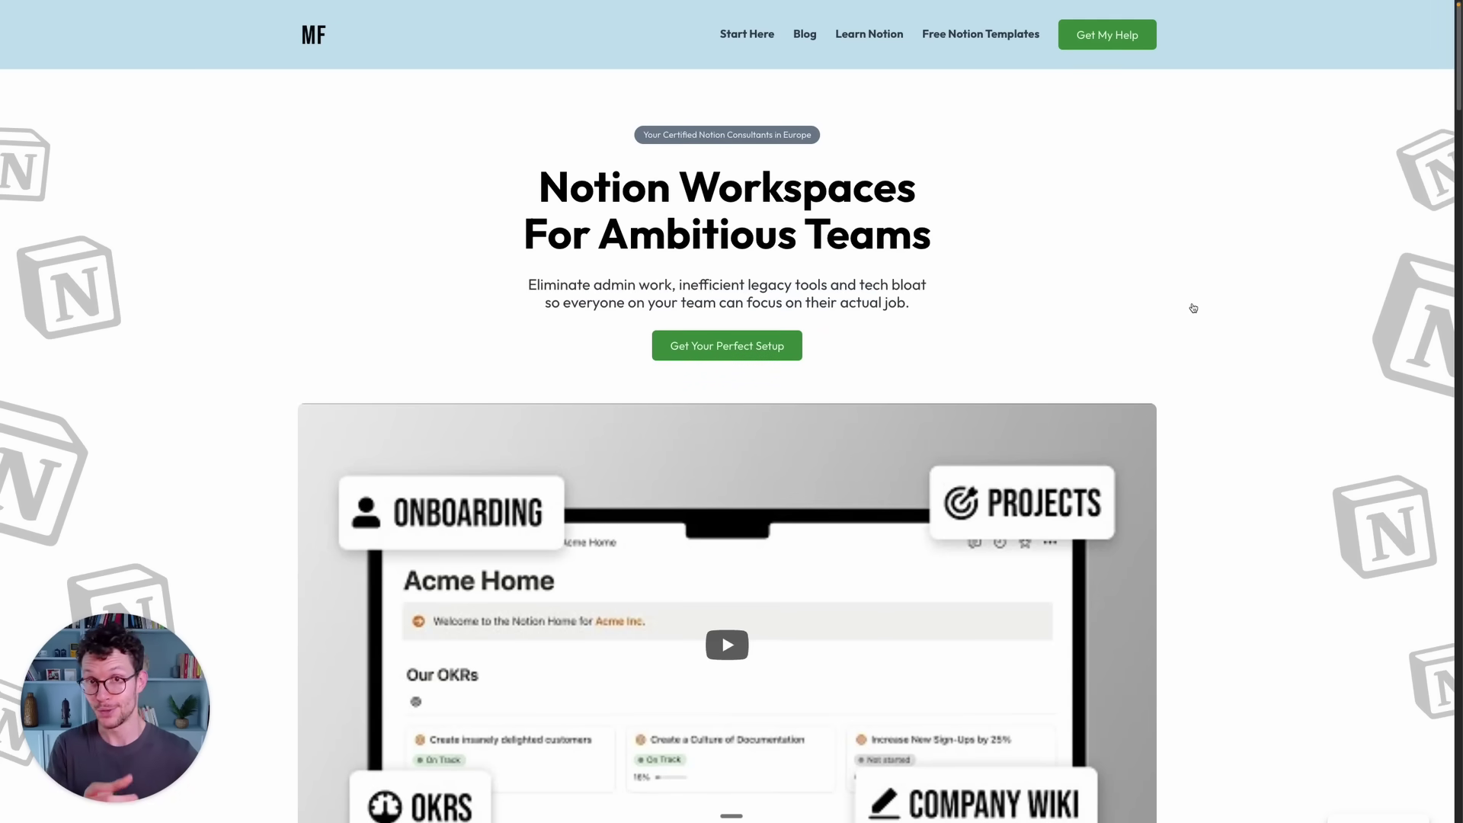
# Look through the Notion consultancy's landing page, from the hero section down to how a consultant can help.
pyautogui.scroll(-1, 1193, 308)
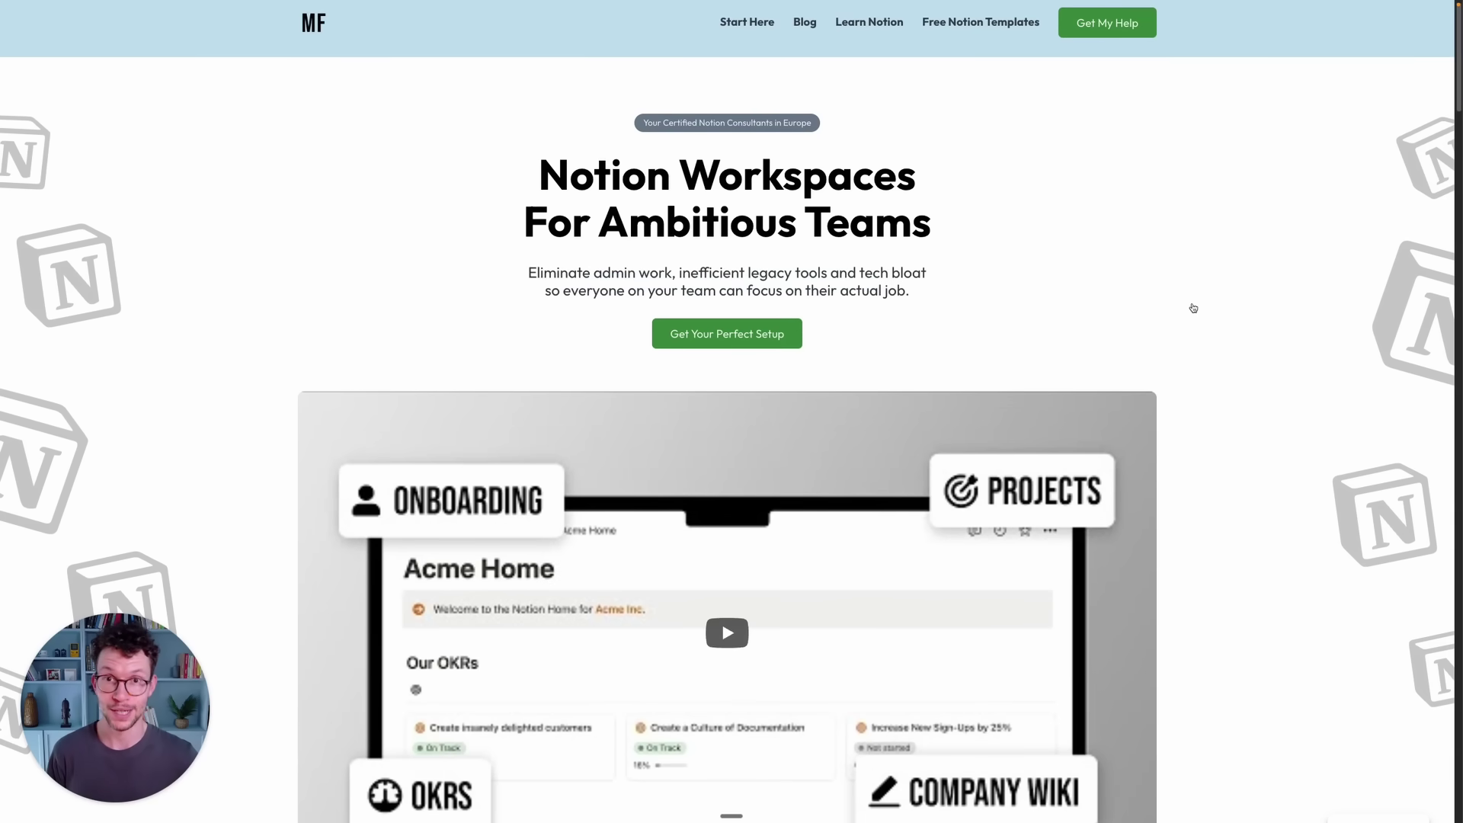
pyautogui.scroll(-6, 1193, 308)
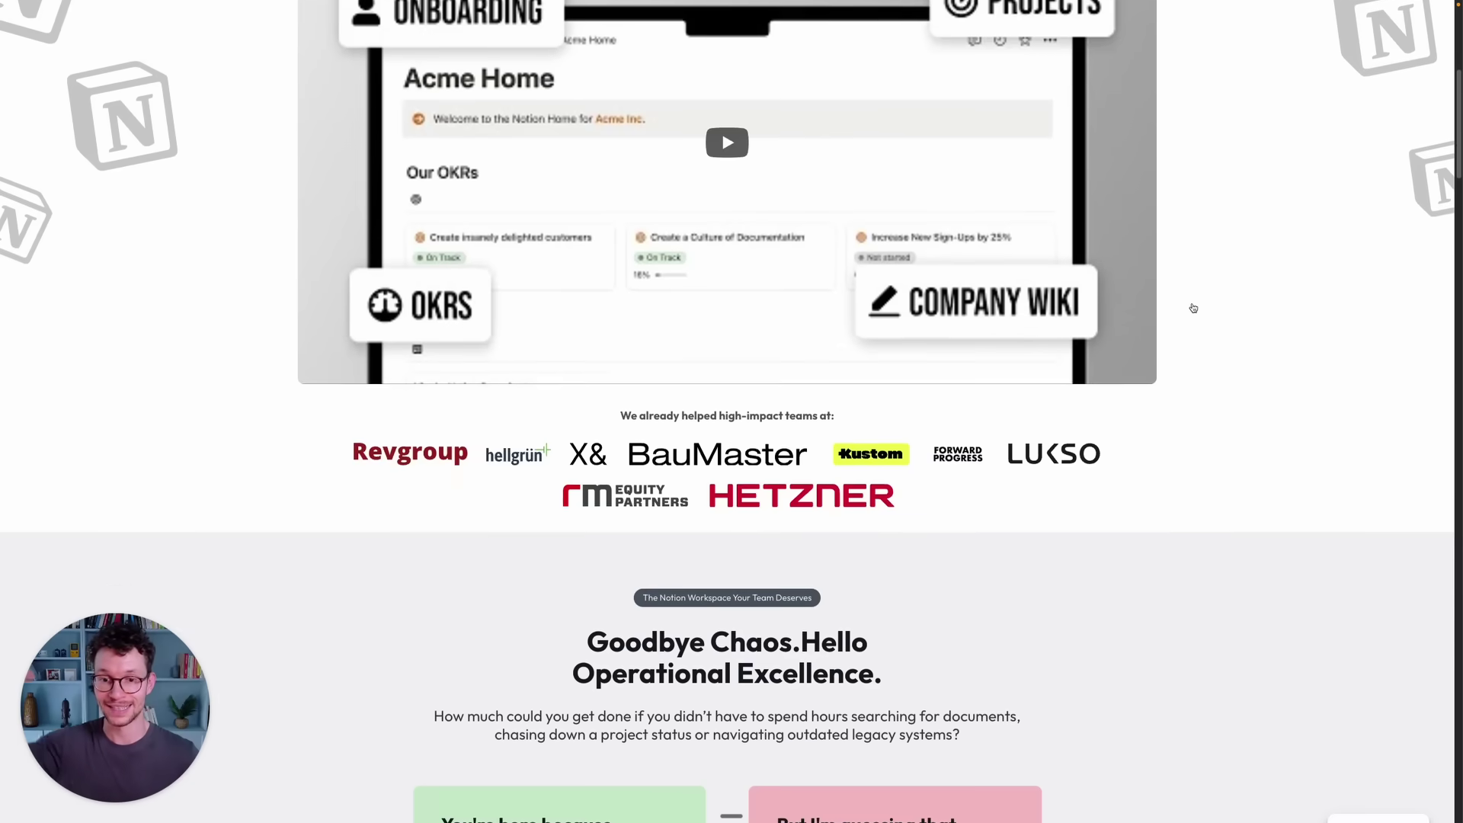
pyautogui.scroll(-7, 1193, 308)
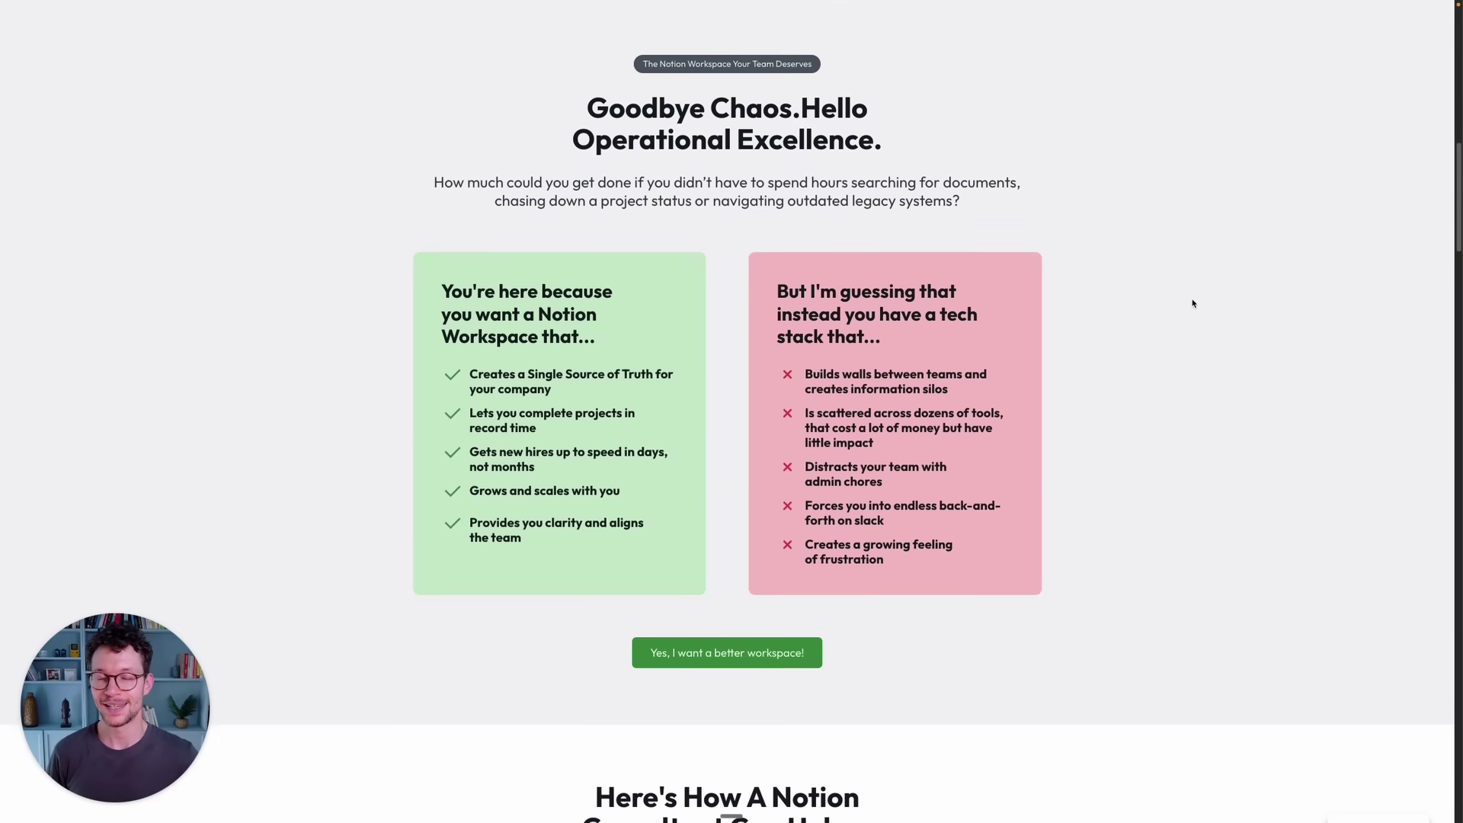
pyautogui.scroll(-1, 1193, 304)
pyautogui.scroll(-4, 1193, 303)
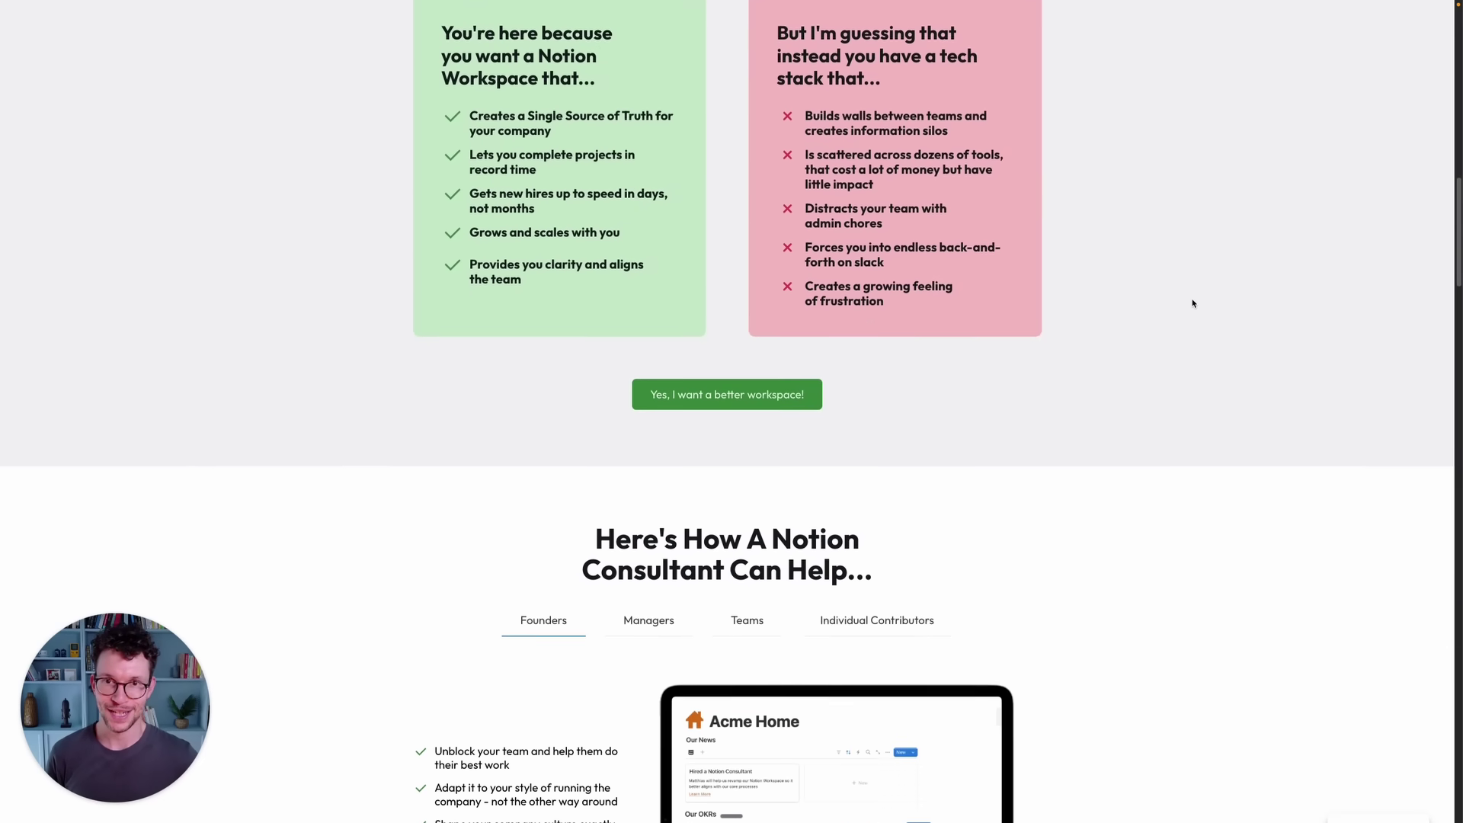
pyautogui.scroll(-2, 1193, 303)
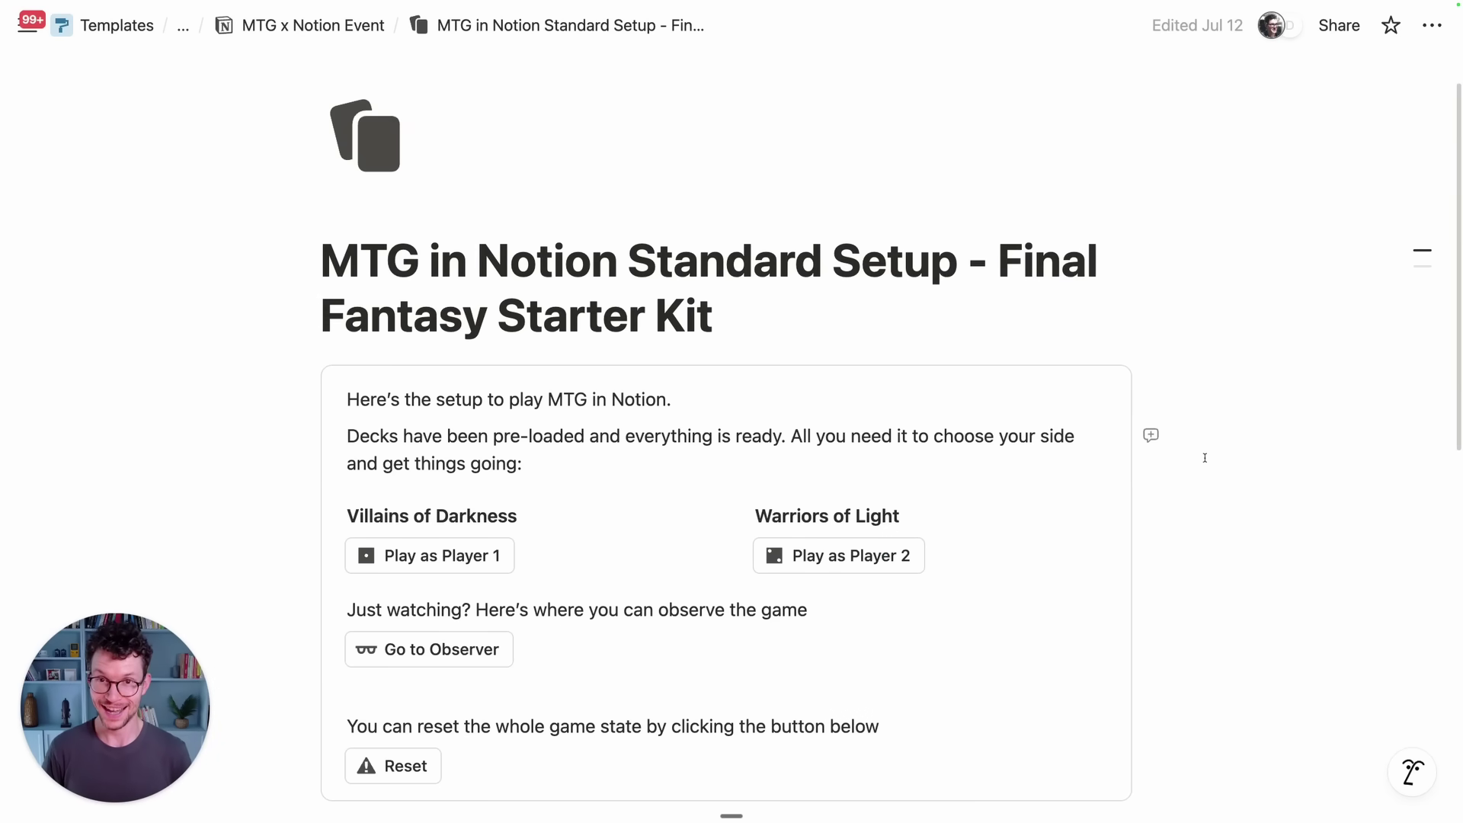
# Open the Player 1 board from the MTG in Notion starter kit and examine its game controls and hand cards.
pyautogui.scroll(-1, 1204, 457)
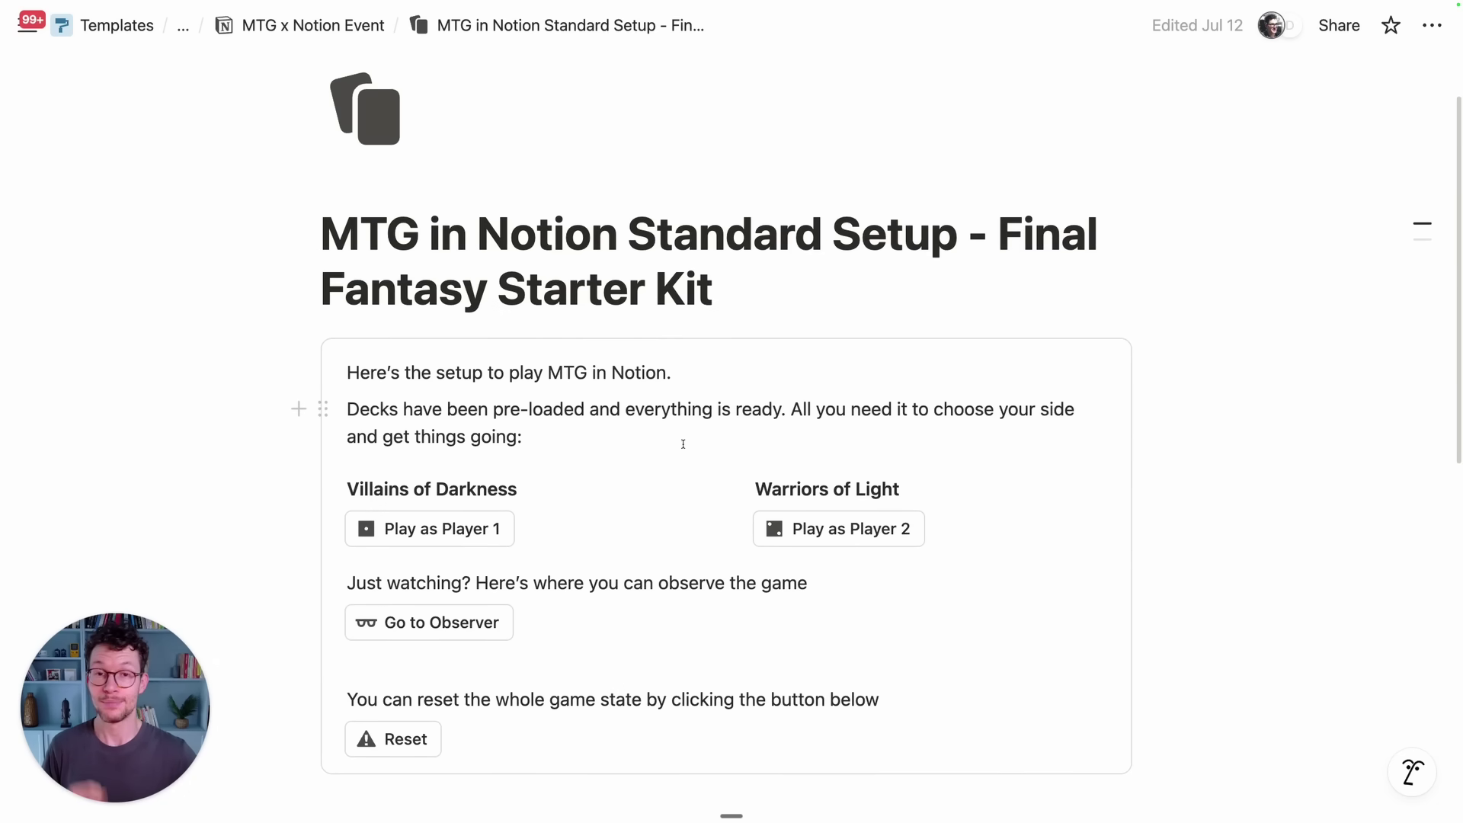
pyautogui.scroll(-3, 683, 439)
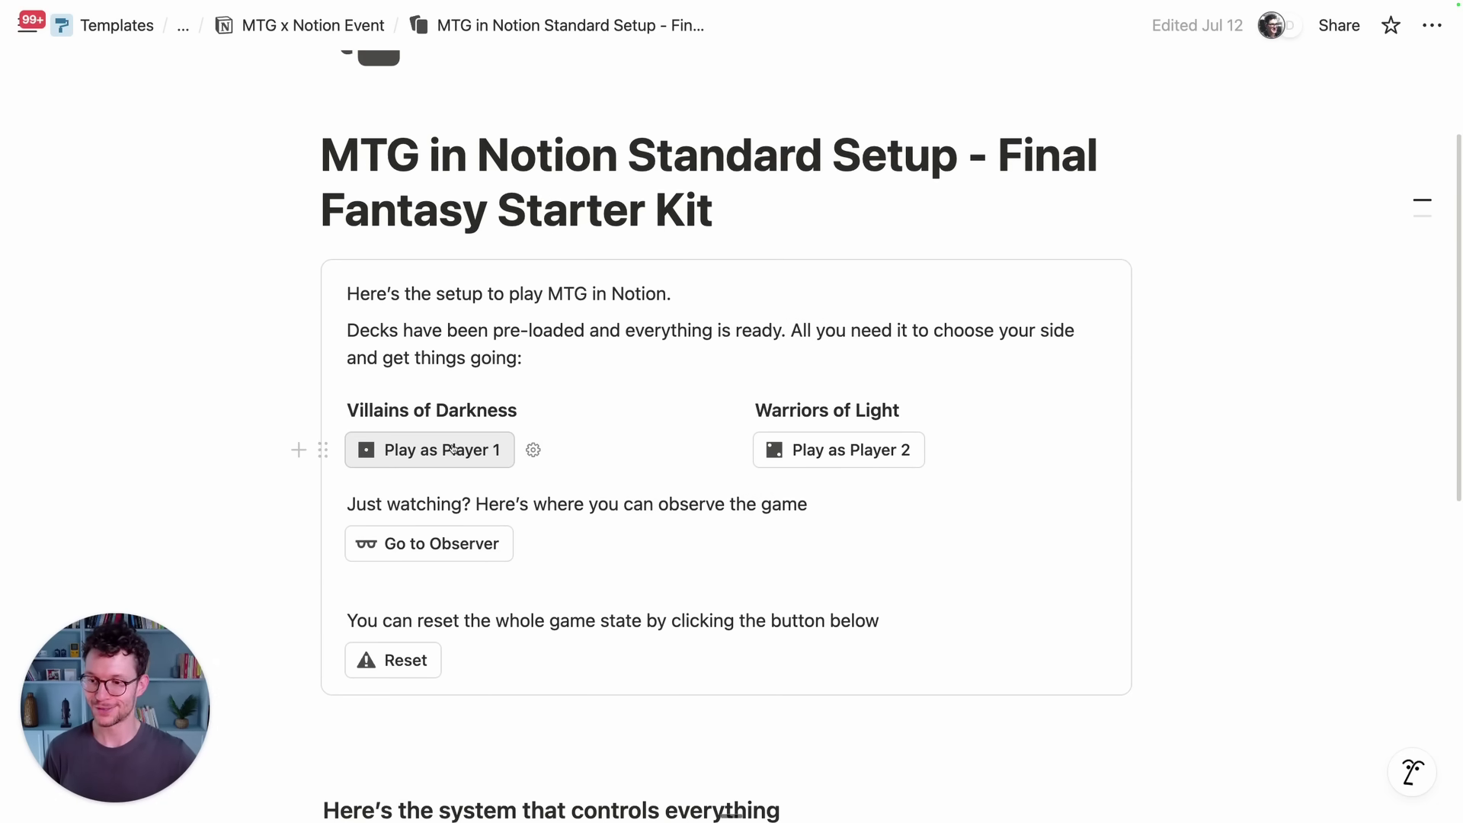
pyautogui.click(453, 450)
pyautogui.scroll(-15, 472, 468)
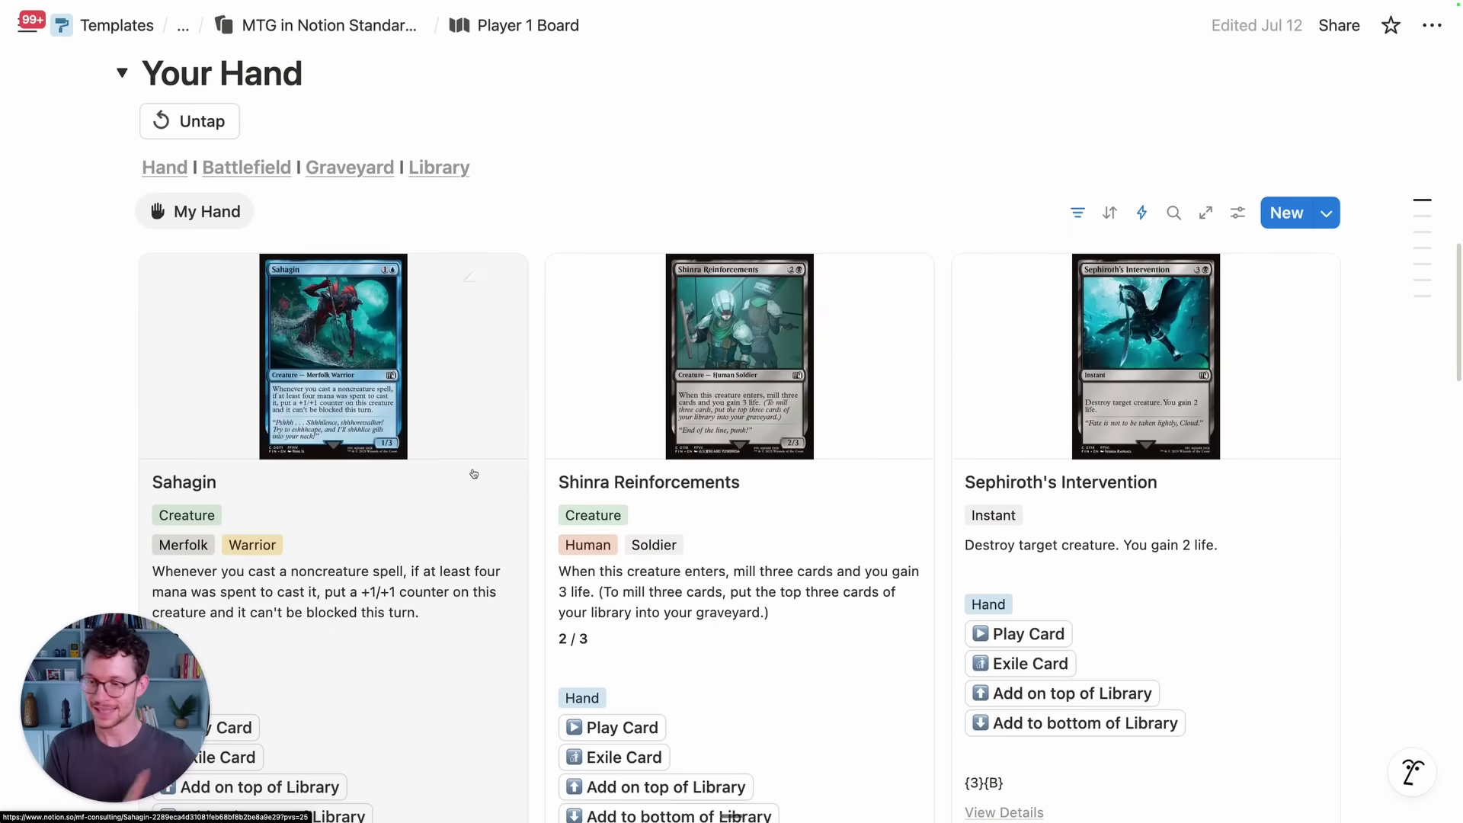
pyautogui.scroll(5, 473, 471)
pyautogui.scroll(2, 472, 469)
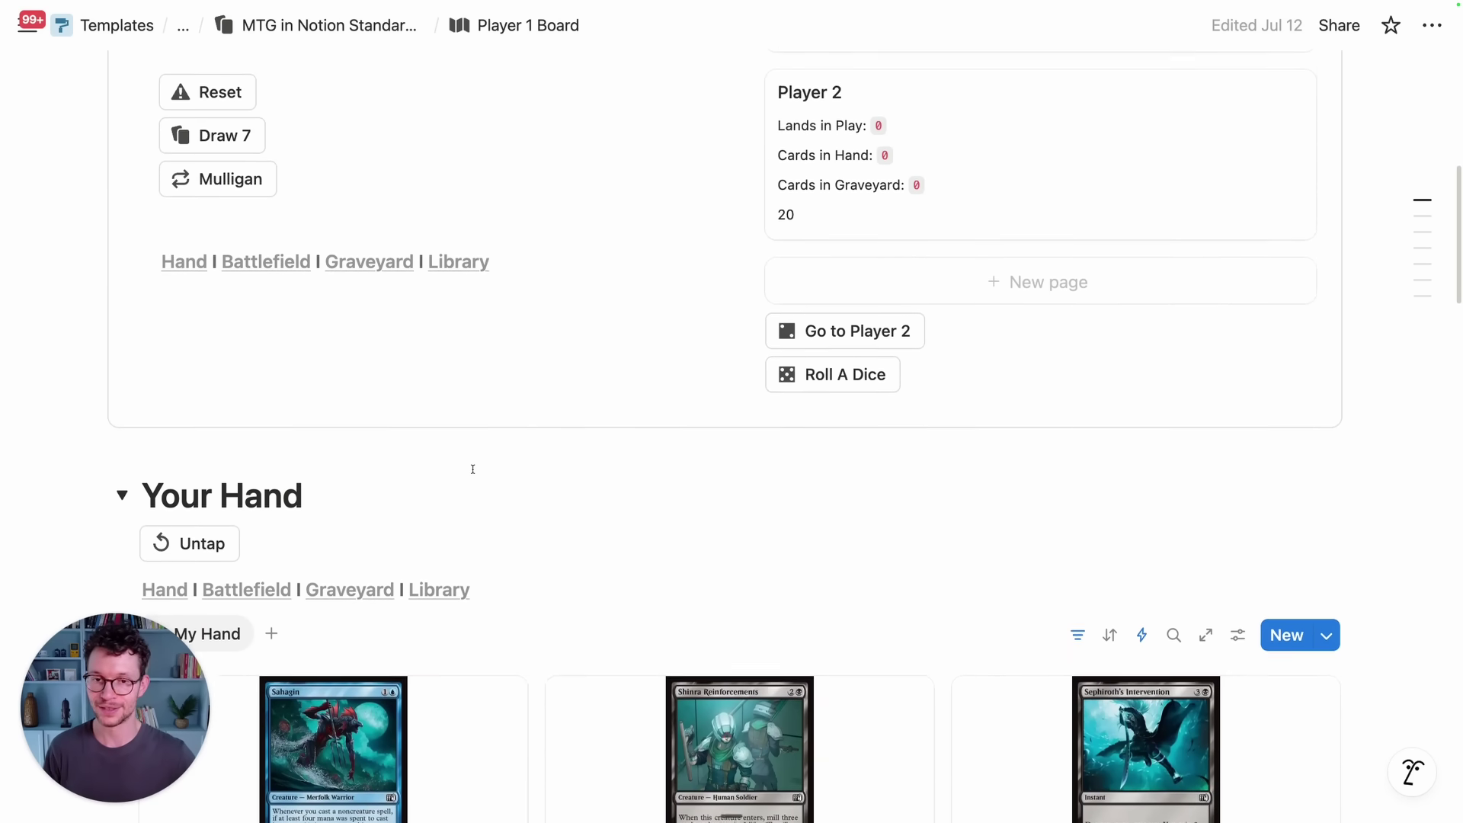
pyautogui.scroll(-1, 472, 469)
pyautogui.scroll(1, 472, 468)
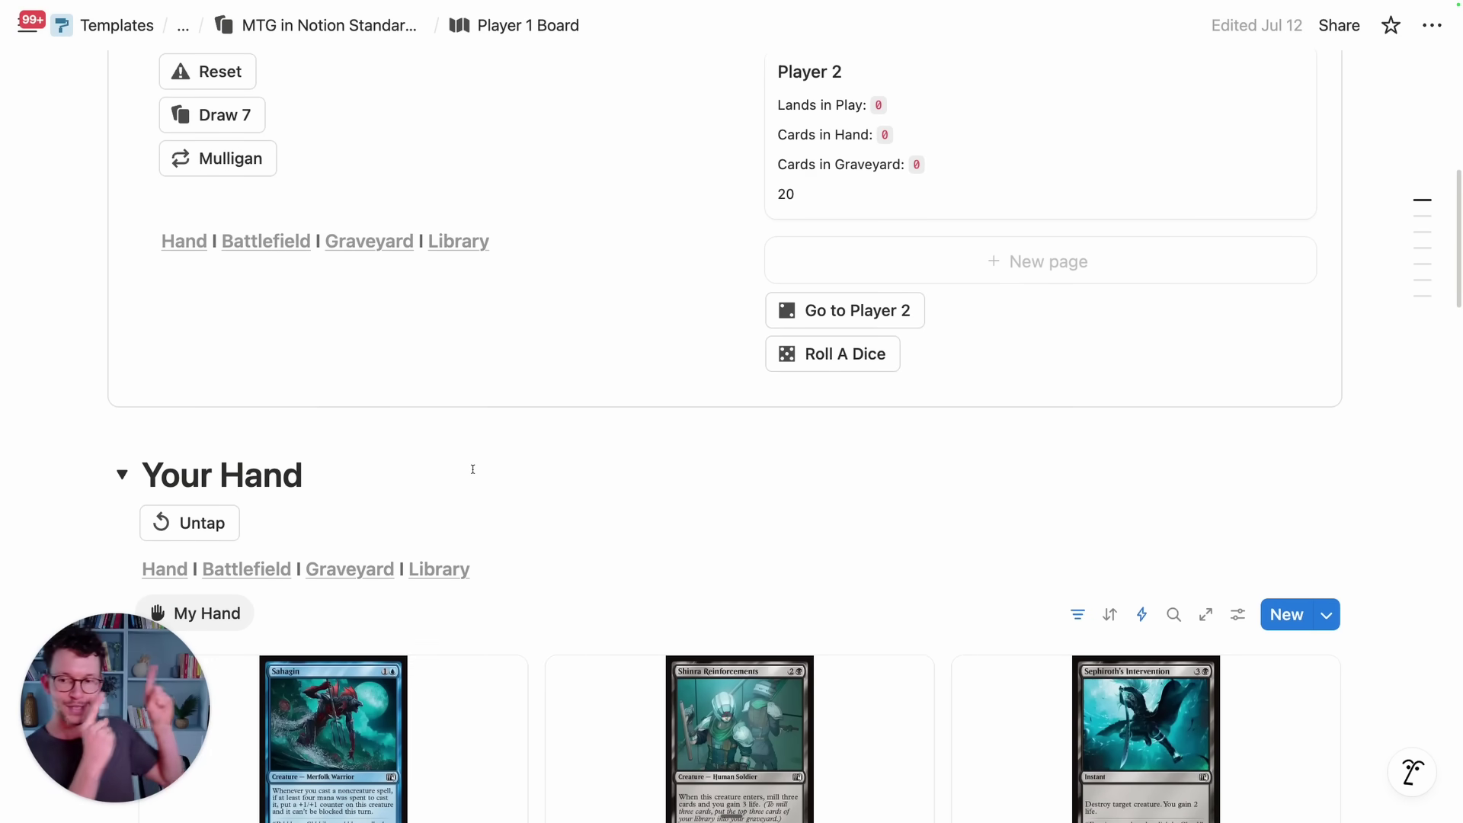